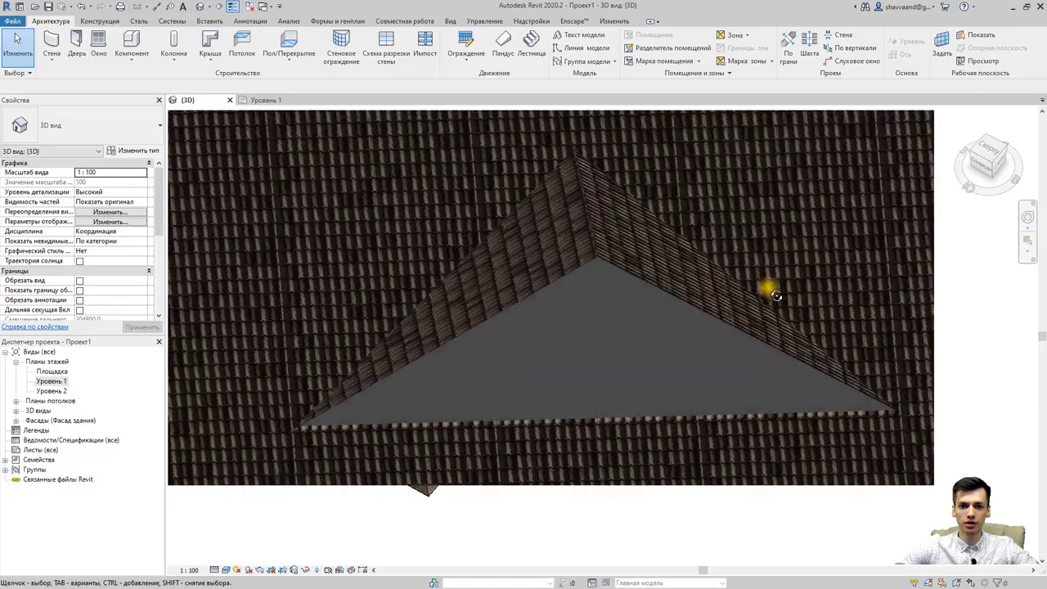
Orbit the 3D view to inspect the hip roof, its triangular opening and dormer
mouse_move(776, 295)
mouse_down()
mouse_move(827, 278)
mouse_move(854, 306)
mouse_move(794, 351)
mouse_move(581, 418)
mouse_move(374, 439)
mouse_move(373, 406)
mouse_up()
mouse_move(526, 333)
shift+middle_down()
mouse_move(530, 355)
mouse_move(507, 383)
shift+middle_up()
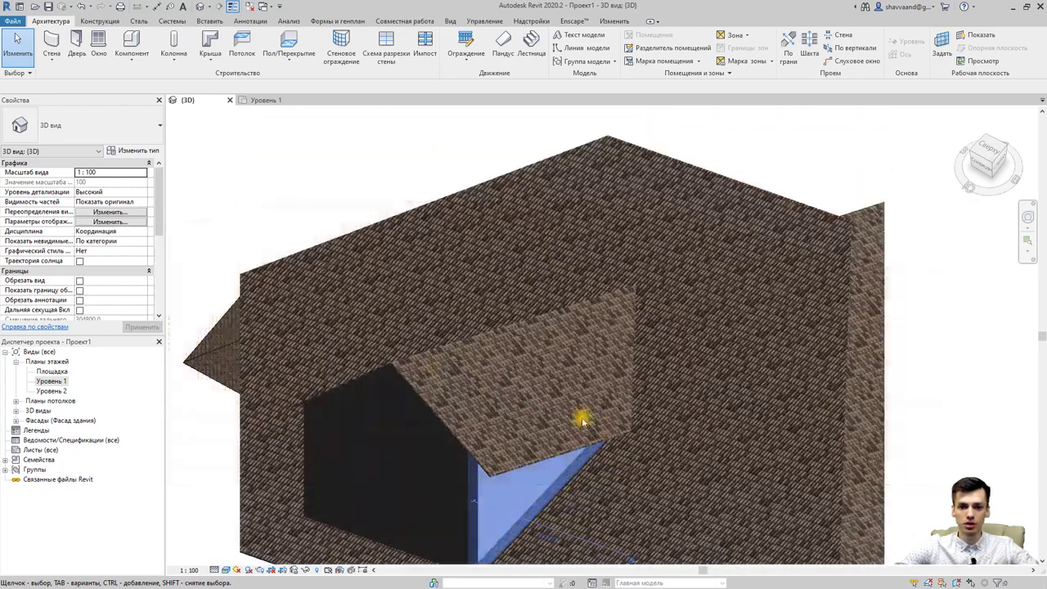
shift+middle_drag(580, 416, 367, 218)
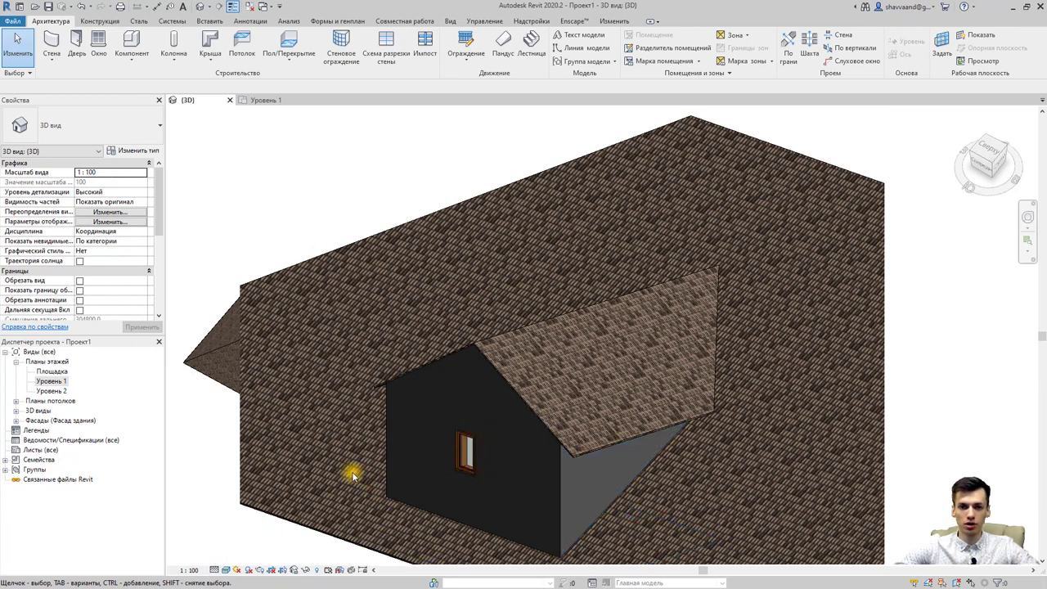
mouse_move(362, 467)
shift+middle_down()
mouse_move(467, 467)
mouse_move(561, 401)
shift+middle_up()
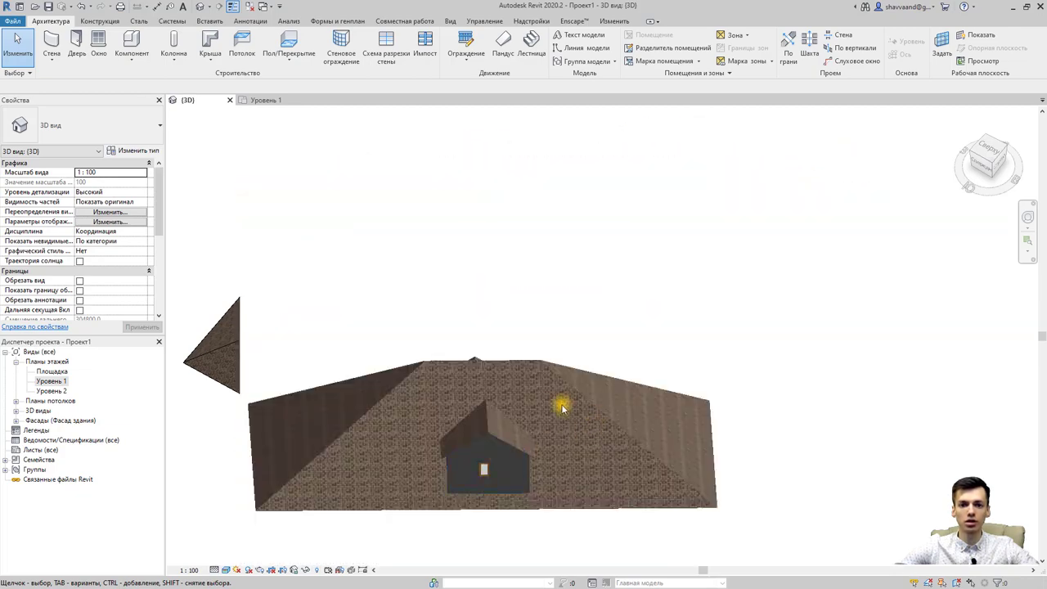
shift+middle_drag(486, 397, 679, 294)
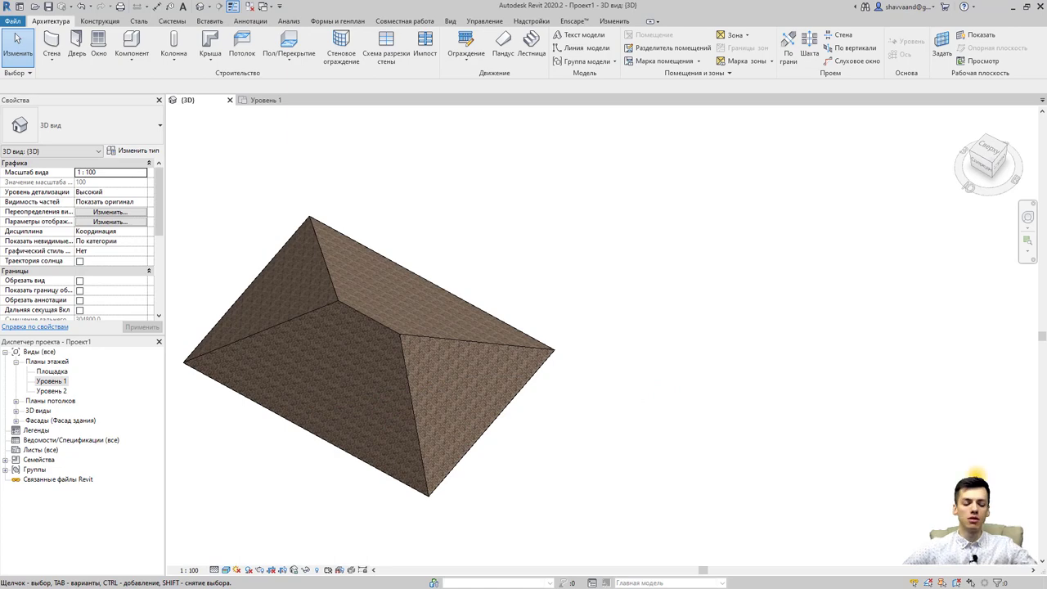
mouse_move(718, 402)
shift+middle_down()
mouse_move(613, 393)
mouse_move(518, 304)
shift+middle_up()
scroll(522, 308, up, 4)
mouse_move(676, 316)
shift+middle_down()
mouse_move(760, 355)
mouse_move(673, 367)
mouse_move(532, 434)
shift+middle_up()
scroll(600, 430, up, 2)
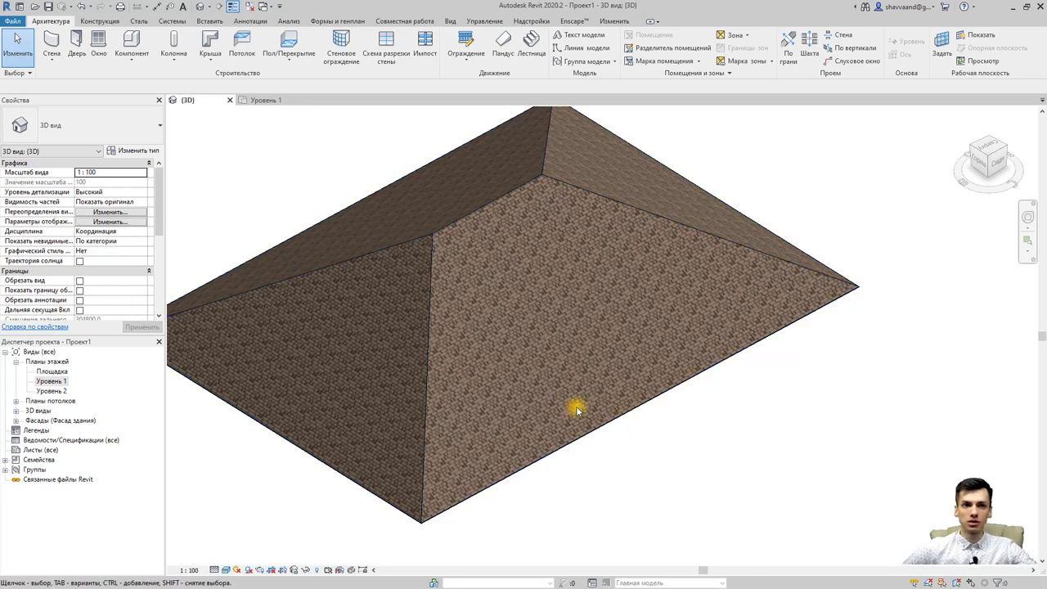
Open the Площадка floor plan after briefly viewing Уровень 1
double_click(64, 373)
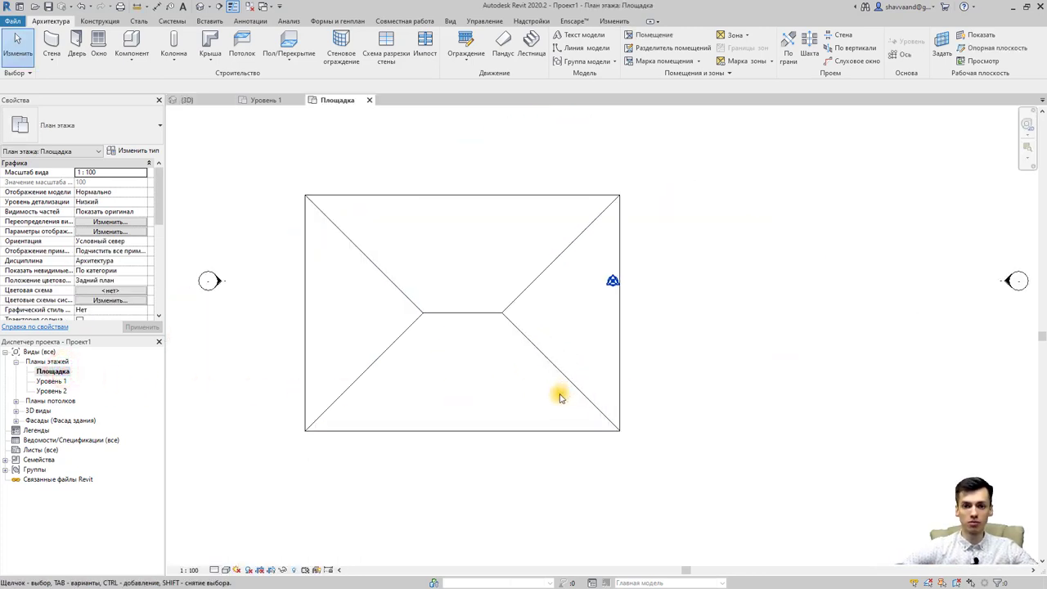
double_click(54, 381)
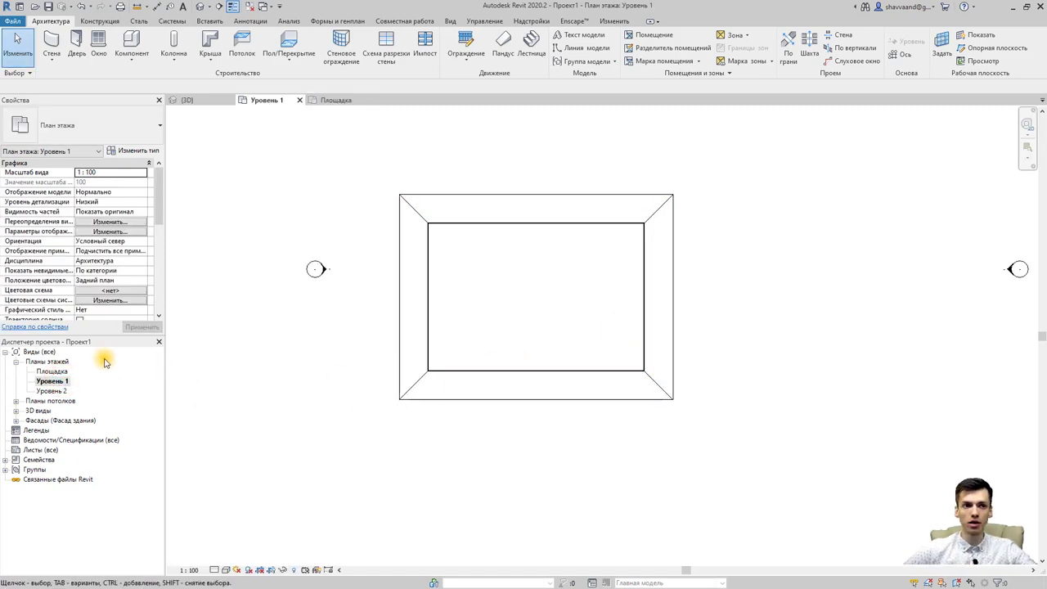
double_click(52, 371)
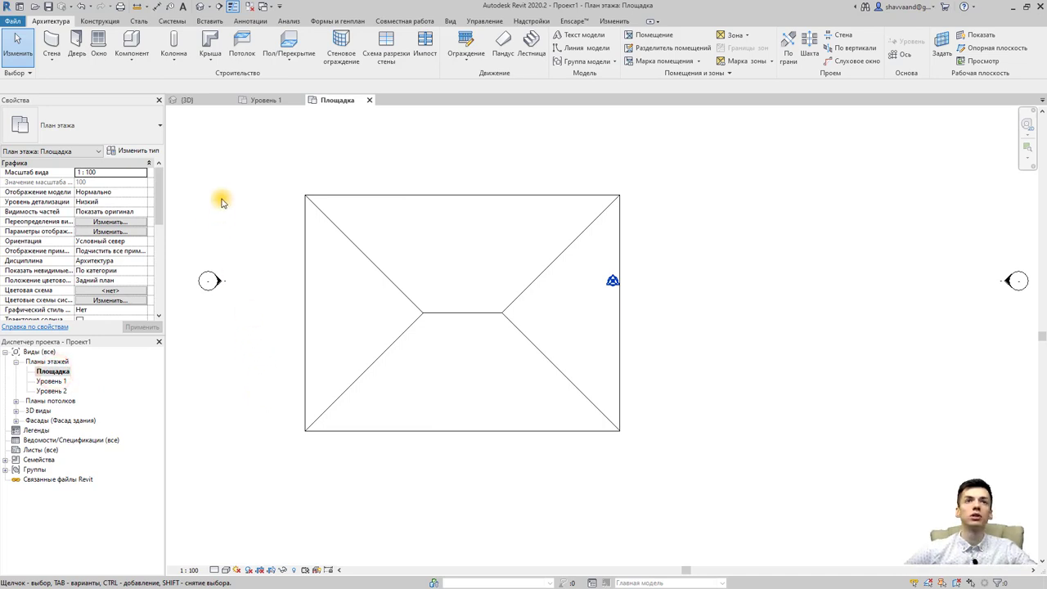
Start a Roof by Footprint sketch assigned to Уровень 1
click(215, 61)
click(226, 78)
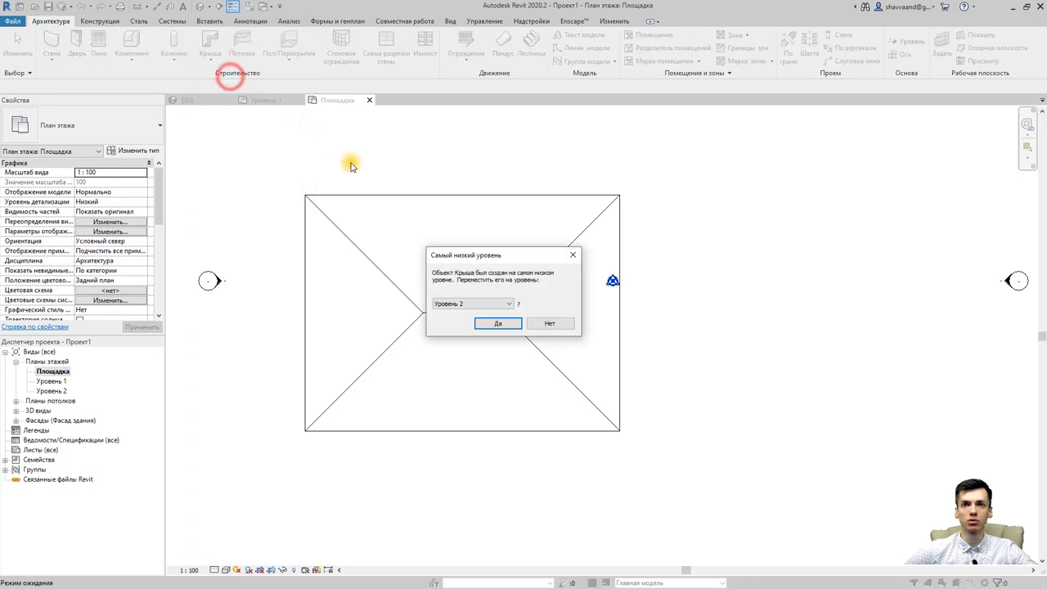
click(502, 305)
click(483, 313)
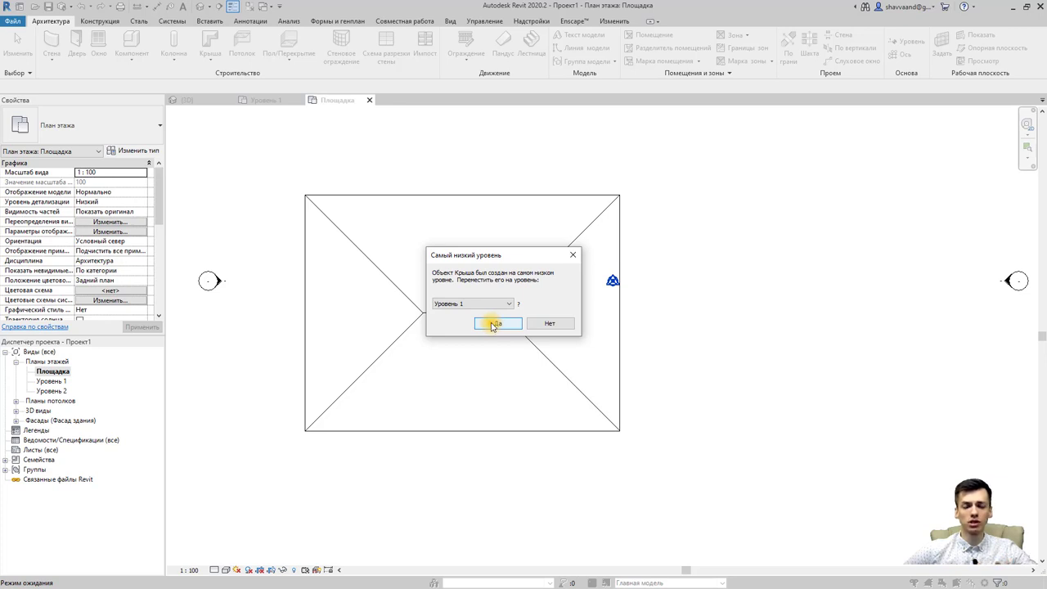
click(495, 325)
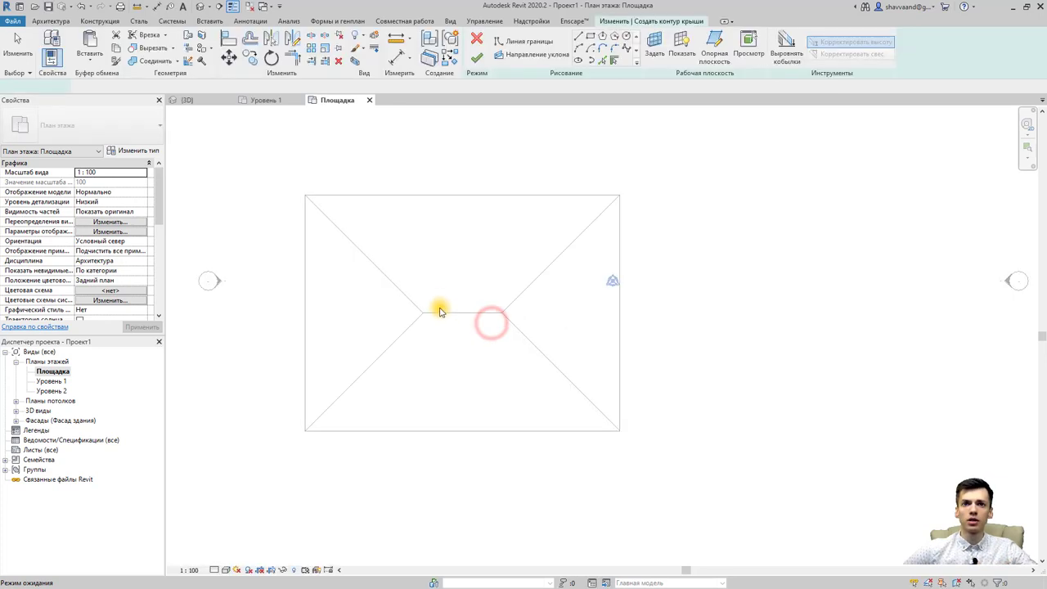
Sketch a rectangular dormer footprint at the bottom edge of the hip roof
click(591, 37)
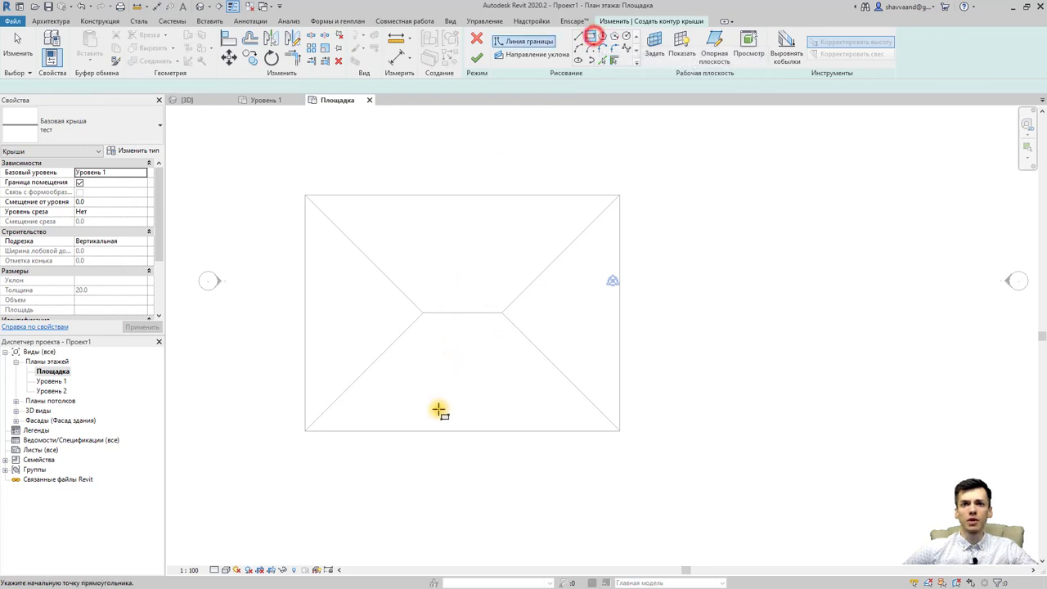
click(436, 386)
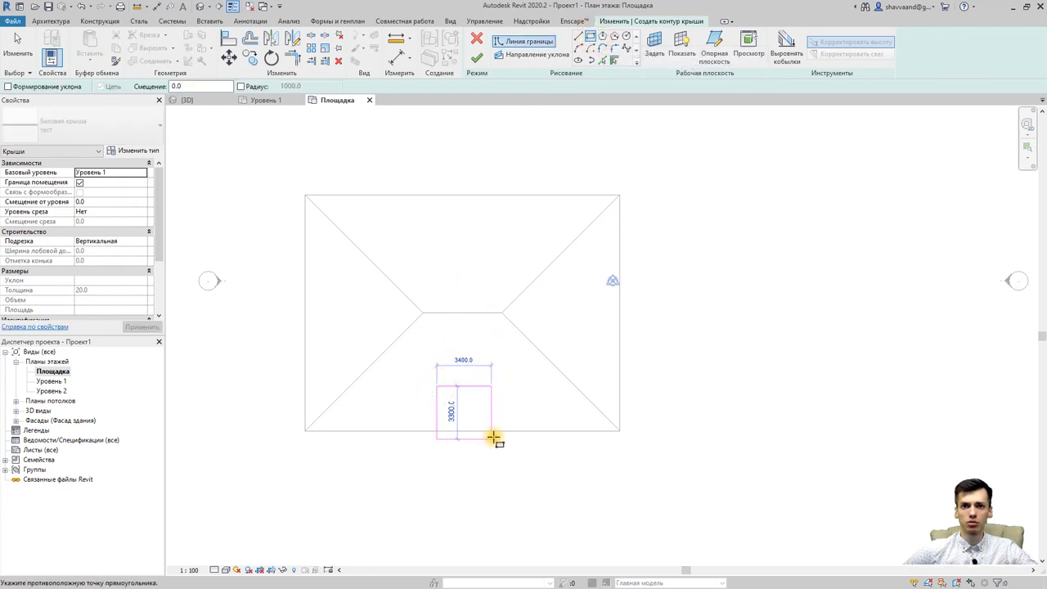
click(496, 430)
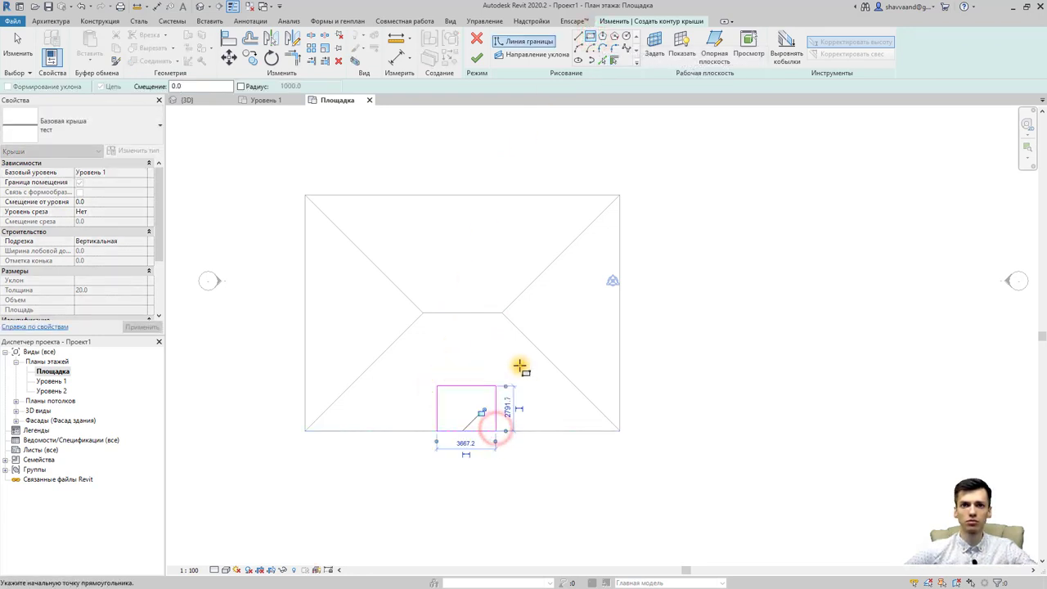
key(Escape)
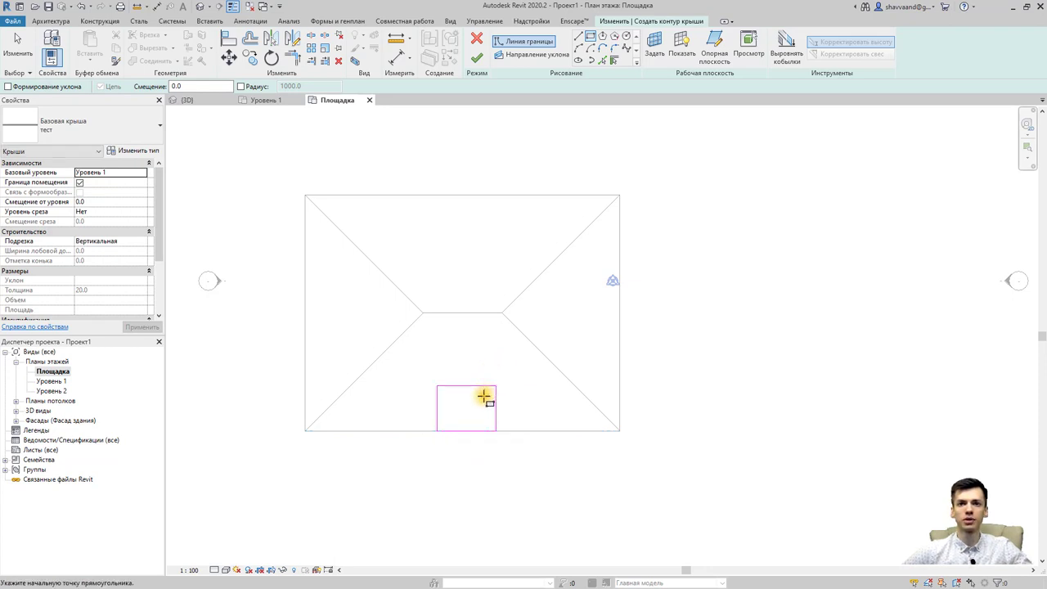
key(Escape)
Make the two side lines define 30° slopes and finish the gable roof
click(495, 409)
ctrl+click(436, 409)
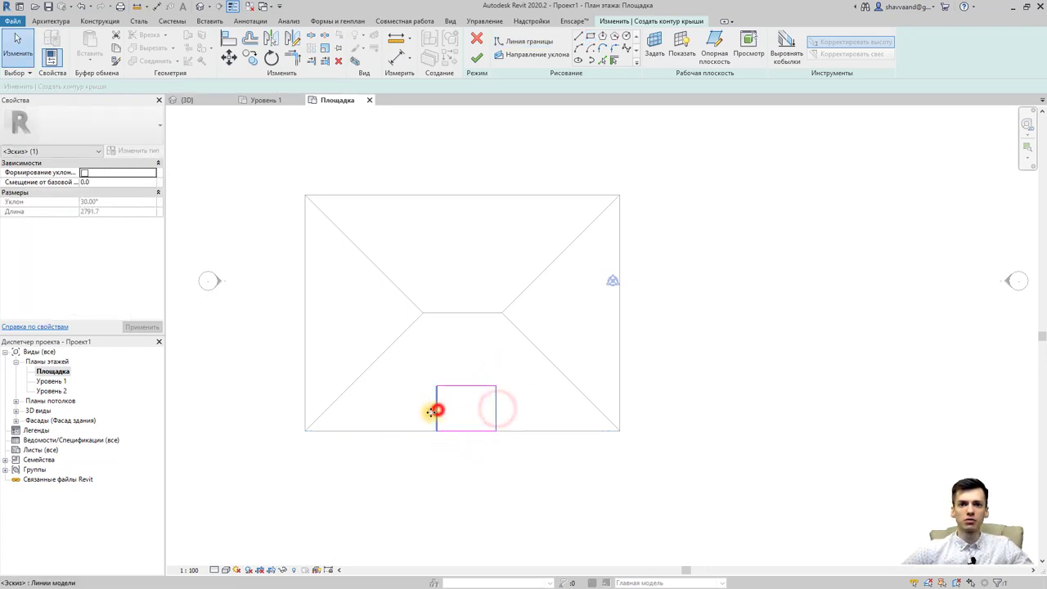
click(85, 173)
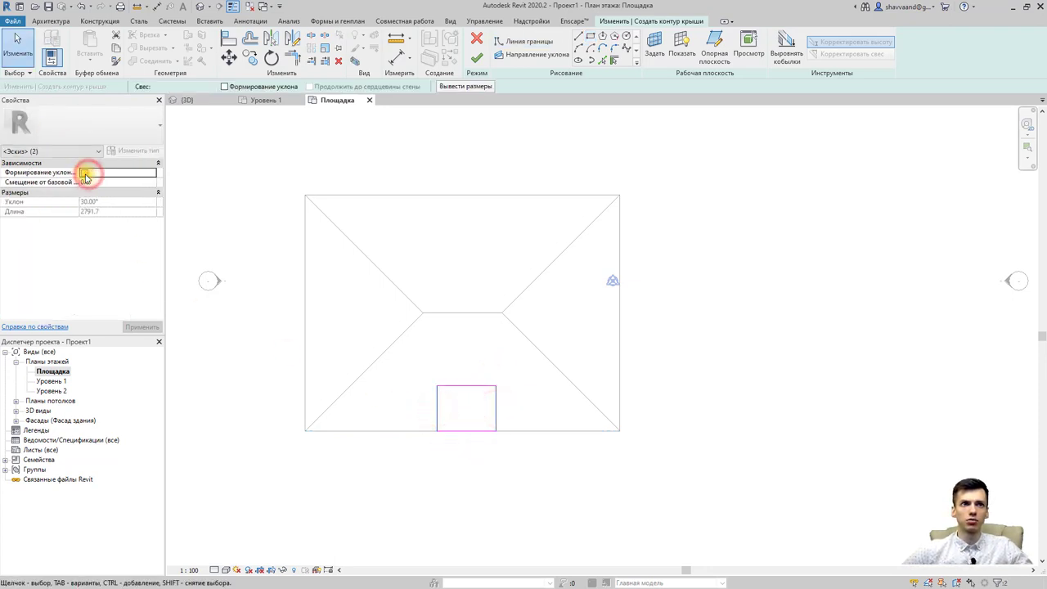
click(476, 58)
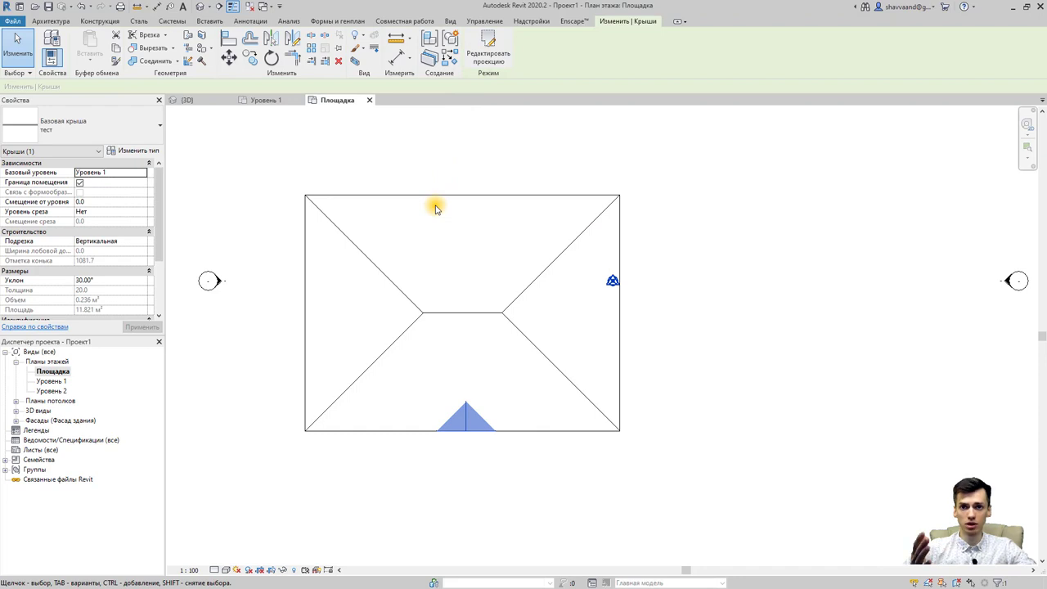
Check where the dormer roof footprint sits in the 3D view
click(484, 49)
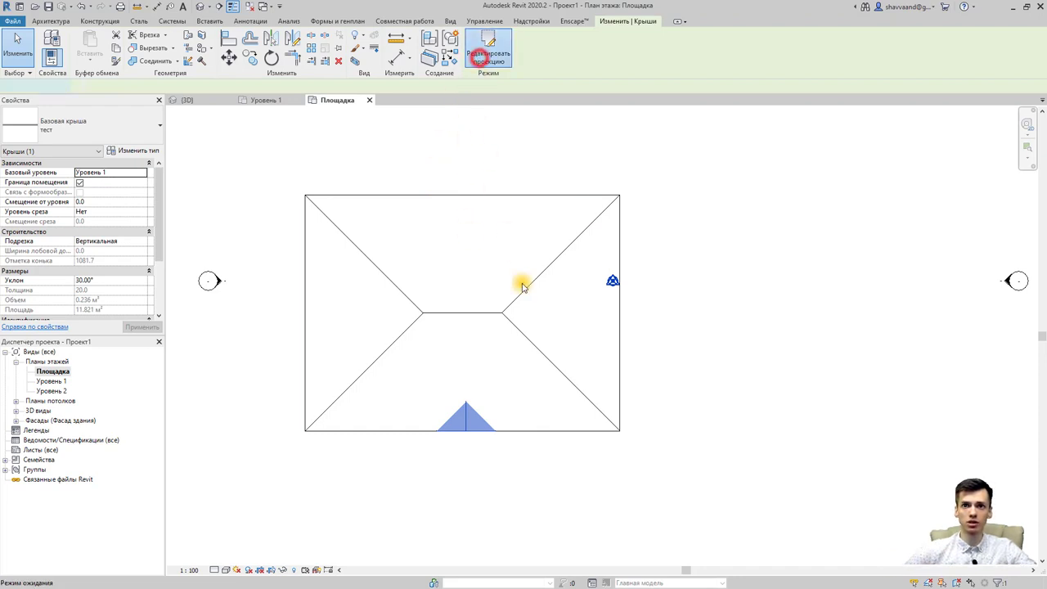
click(213, 7)
mouse_move(409, 338)
shift+middle_down()
mouse_move(374, 369)
mouse_move(435, 396)
mouse_move(351, 401)
mouse_move(568, 428)
mouse_move(523, 420)
mouse_move(420, 159)
shift+middle_up()
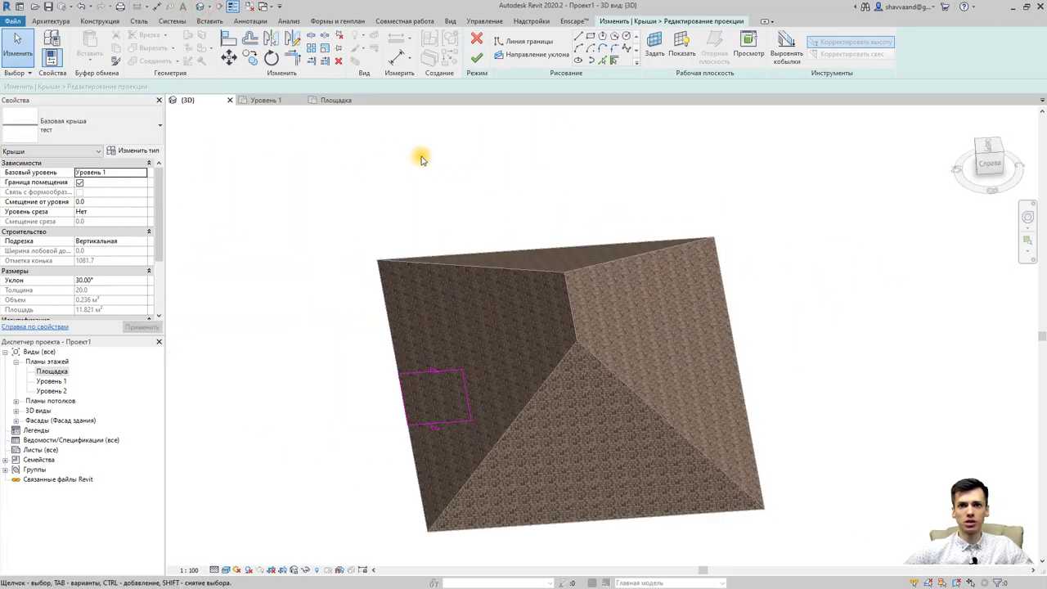
click(477, 59)
scroll(428, 409, up, 3)
scroll(414, 387, up, 3)
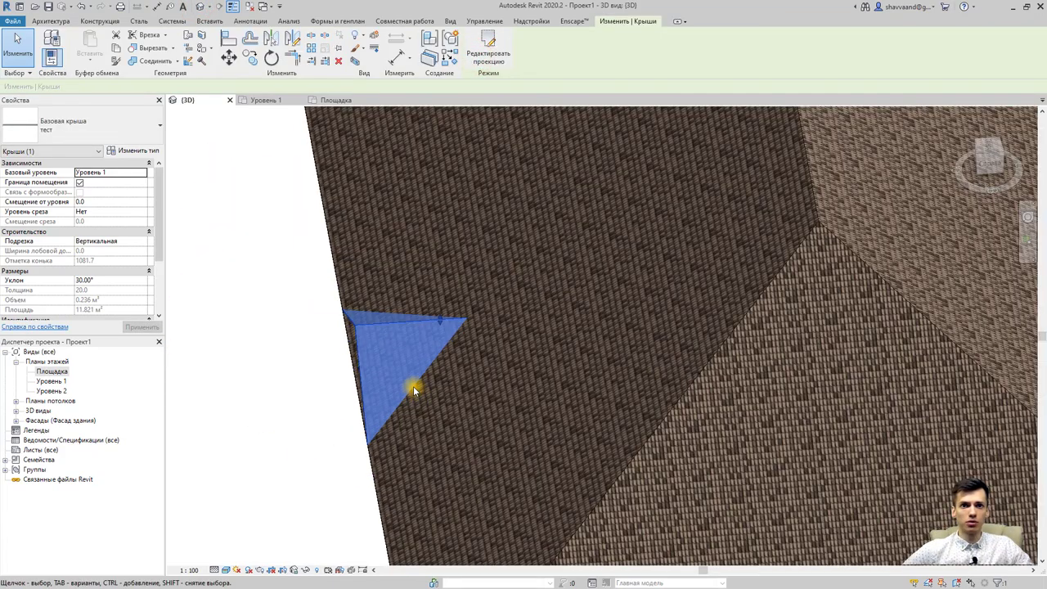
scroll(400, 331, down, 2)
scroll(400, 331, down, 3)
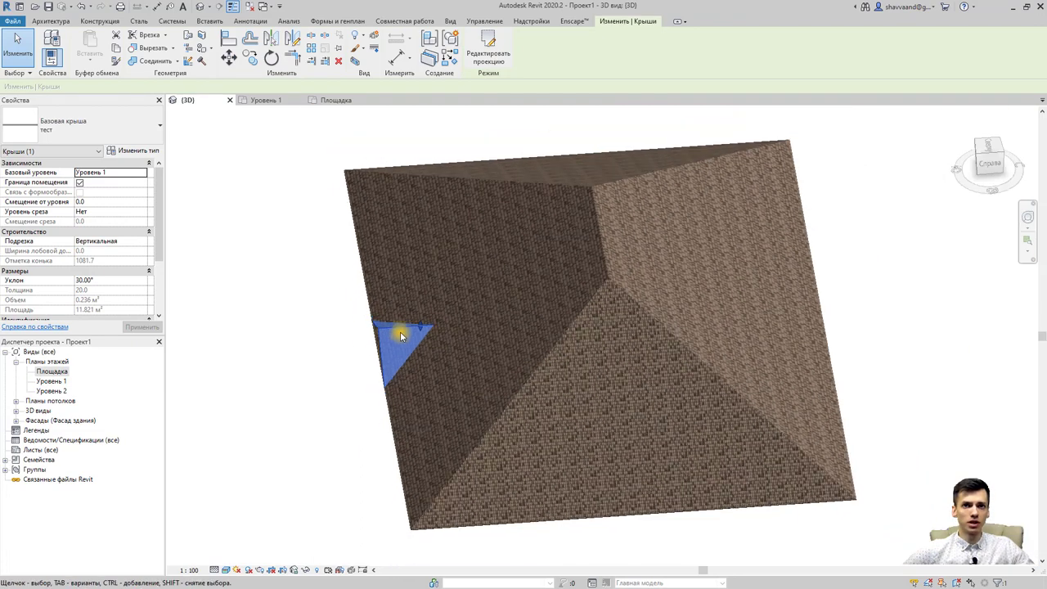
Set the dormer roof's Base Offset From Level to 2000
click(102, 202)
text(2000)
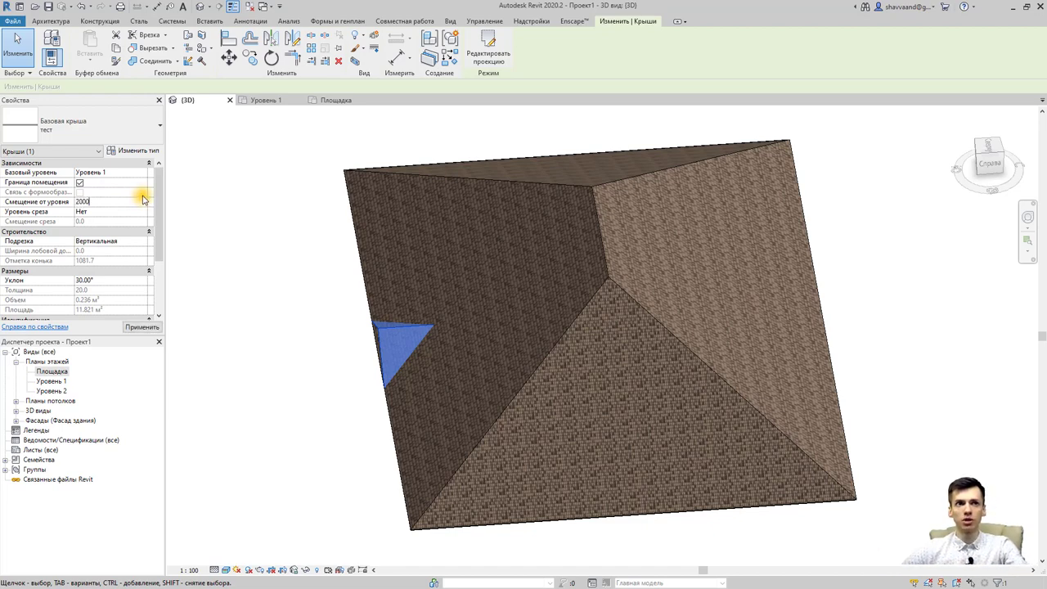
key(Return)
mouse_move(264, 327)
shift+middle_down()
mouse_move(302, 341)
mouse_move(437, 234)
mouse_move(568, 175)
mouse_move(685, 196)
mouse_move(728, 245)
mouse_move(720, 275)
mouse_move(463, 320)
mouse_move(297, 303)
mouse_move(175, 311)
shift+middle_up()
Open the Площадка plan and centre the view on the dormer roof
double_click(52, 370)
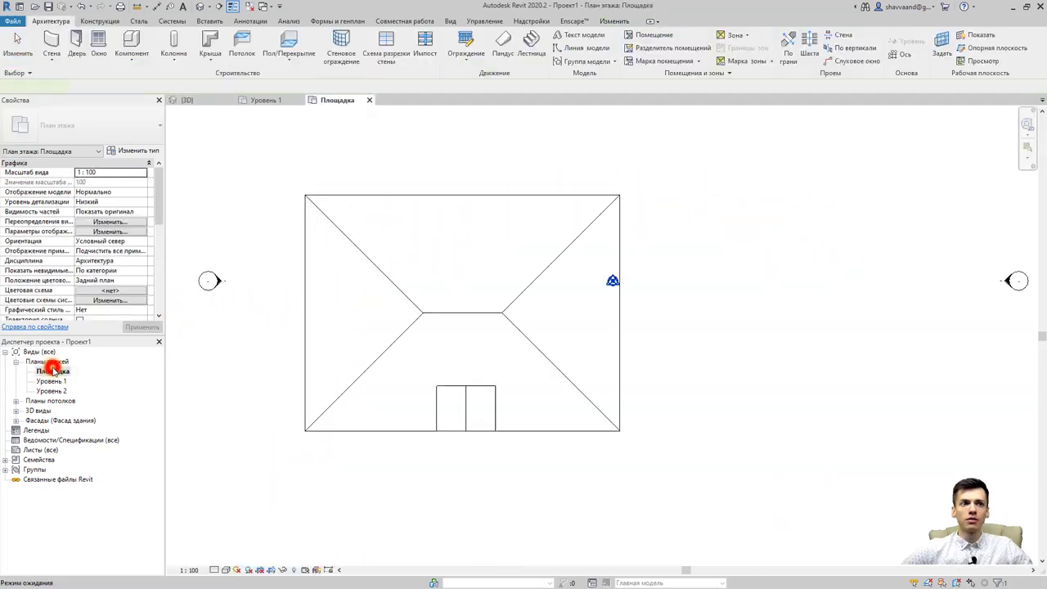
scroll(391, 411, up, 5)
scroll(414, 416, up, 2)
scroll(364, 374, up, 1)
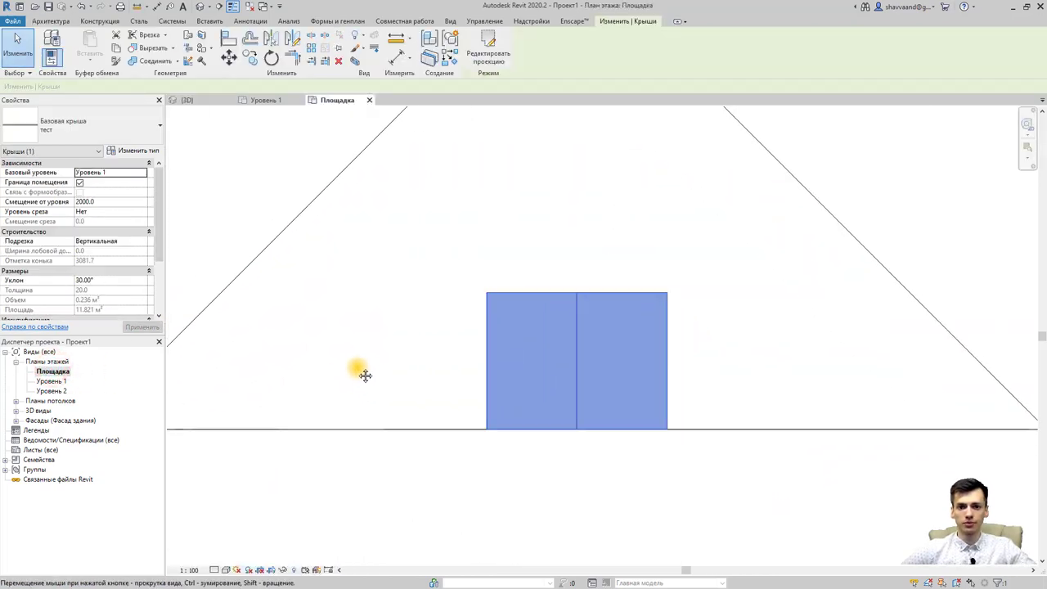
middle_drag(365, 374, 347, 357)
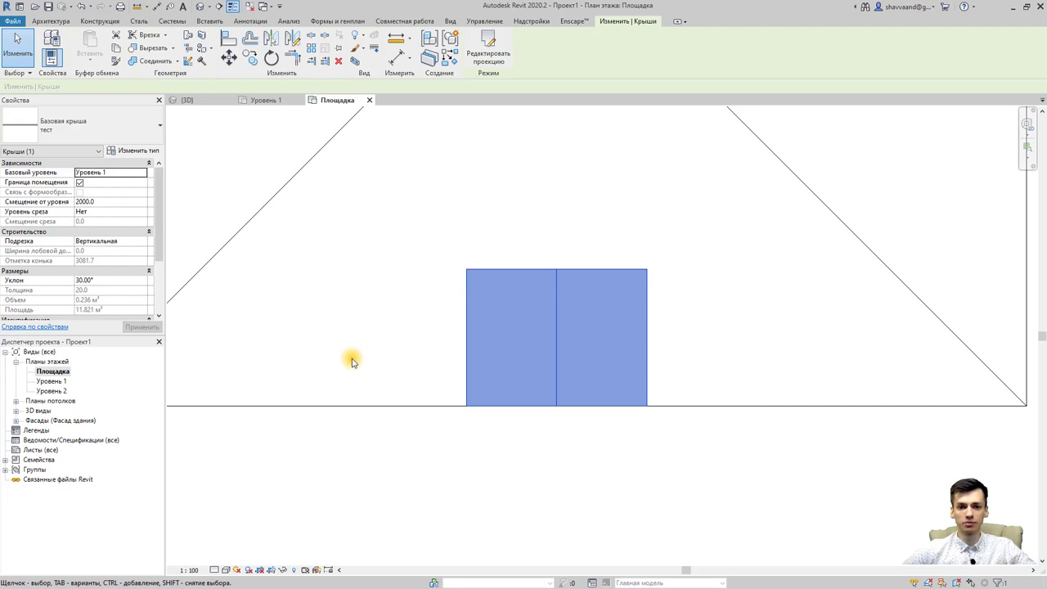
Drag the dormer footprint's bottom edge upward and check the shortened roof in 3D
click(496, 71)
drag(554, 405, 547, 374)
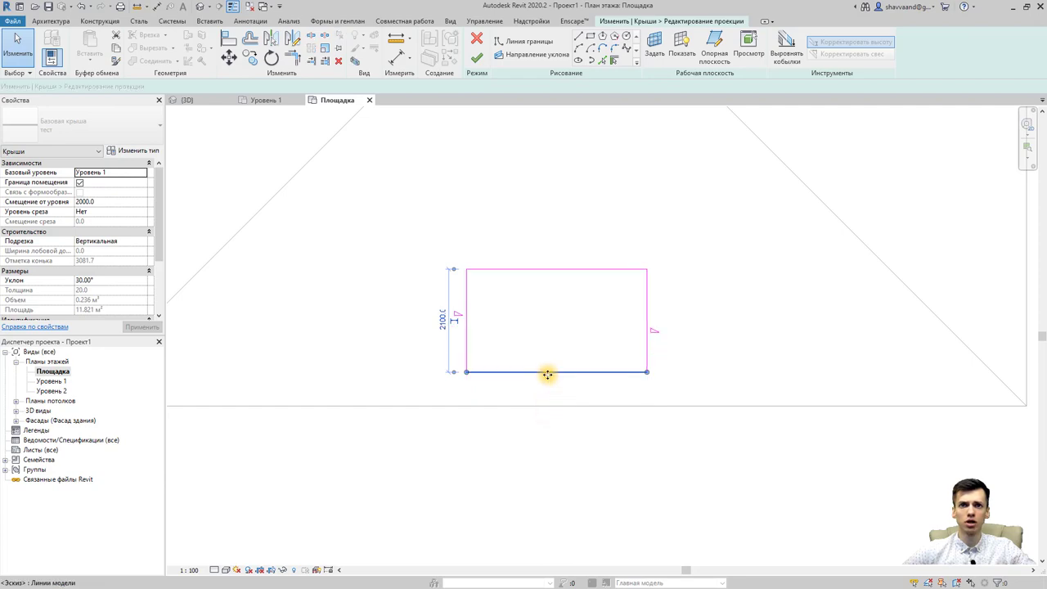
click(477, 59)
click(200, 7)
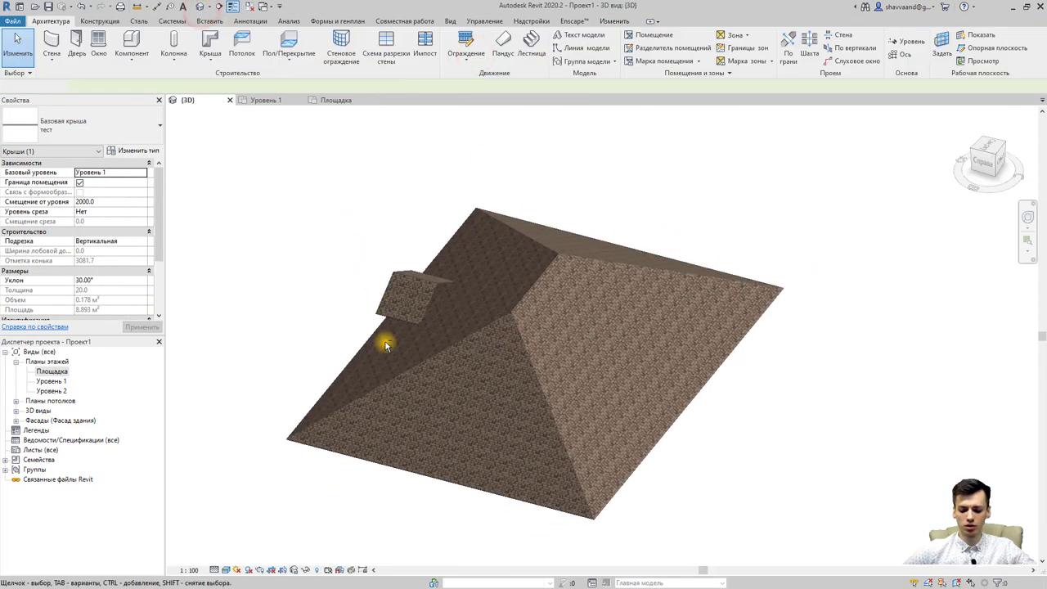
mouse_move(387, 344)
shift+middle_down()
mouse_move(465, 192)
mouse_move(542, 311)
shift+middle_up()
click(465, 191)
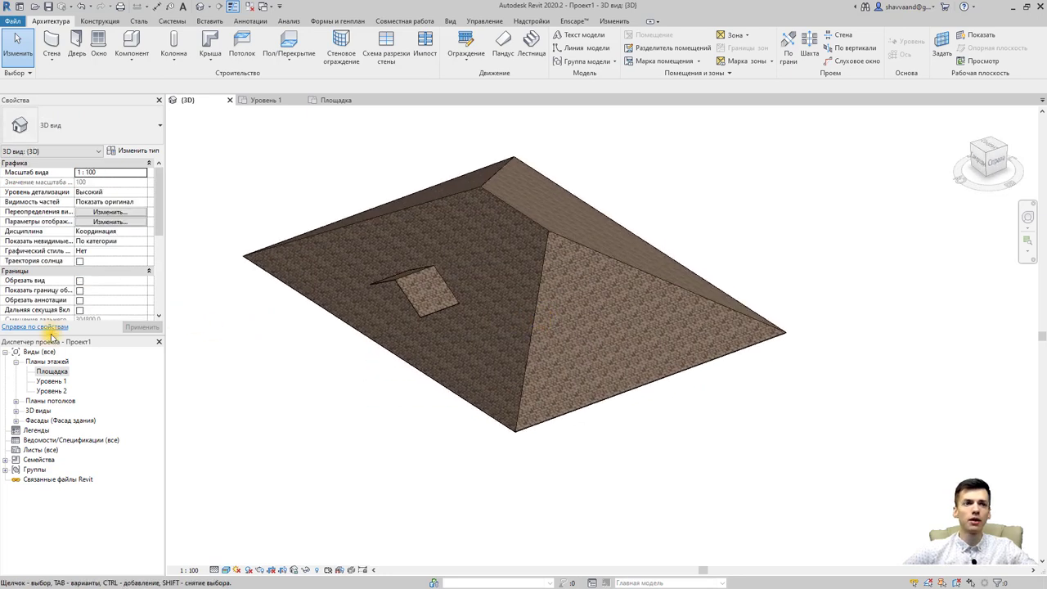
Select the dormer roof on the slope and orbit to a tilted view
click(51, 372)
click(426, 291)
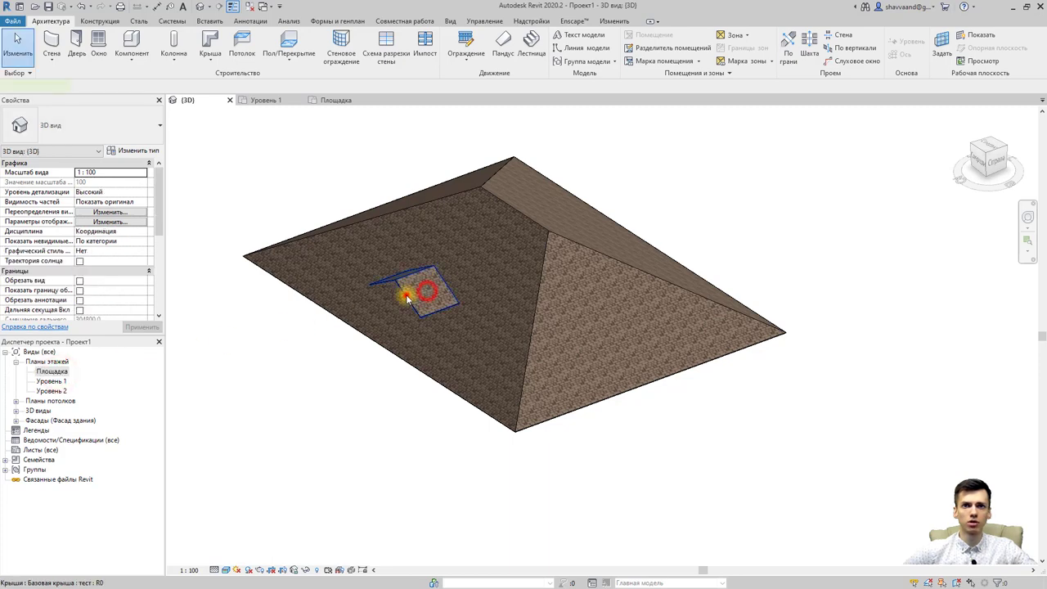
shift+middle_drag(428, 306, 367, 286)
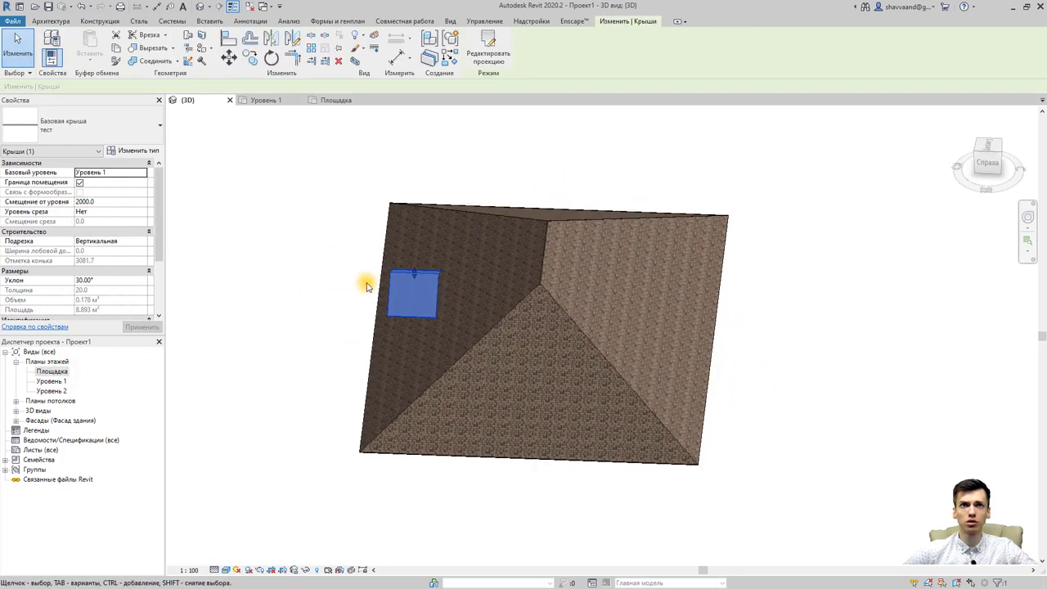
mouse_move(272, 260)
shift+middle_down()
mouse_move(288, 269)
mouse_move(362, 257)
mouse_move(254, 191)
shift+middle_up()
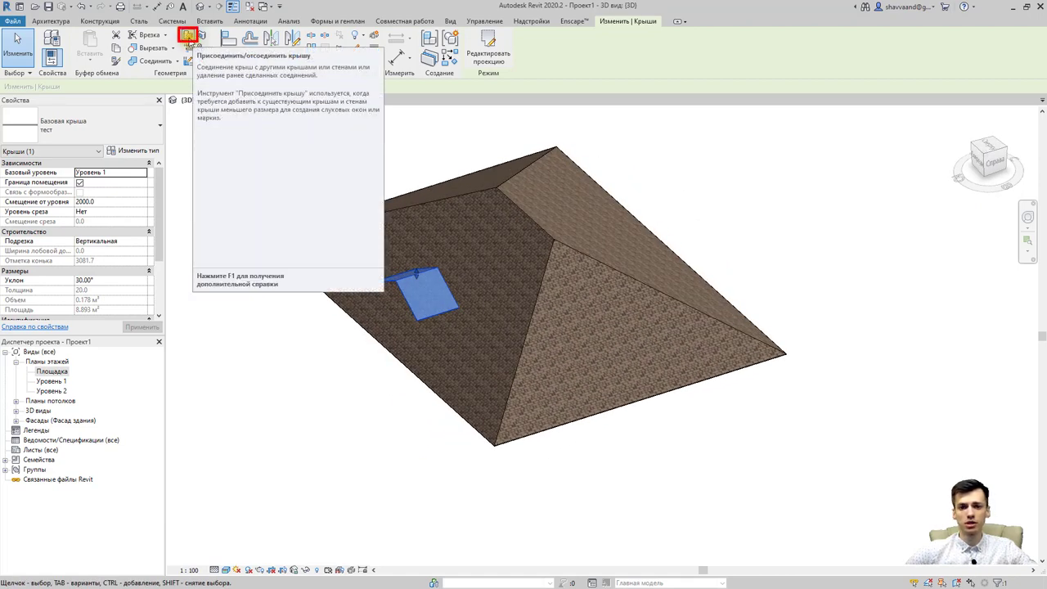
Join the small roof's edge onto the main hip roof face and inspect the result
click(188, 36)
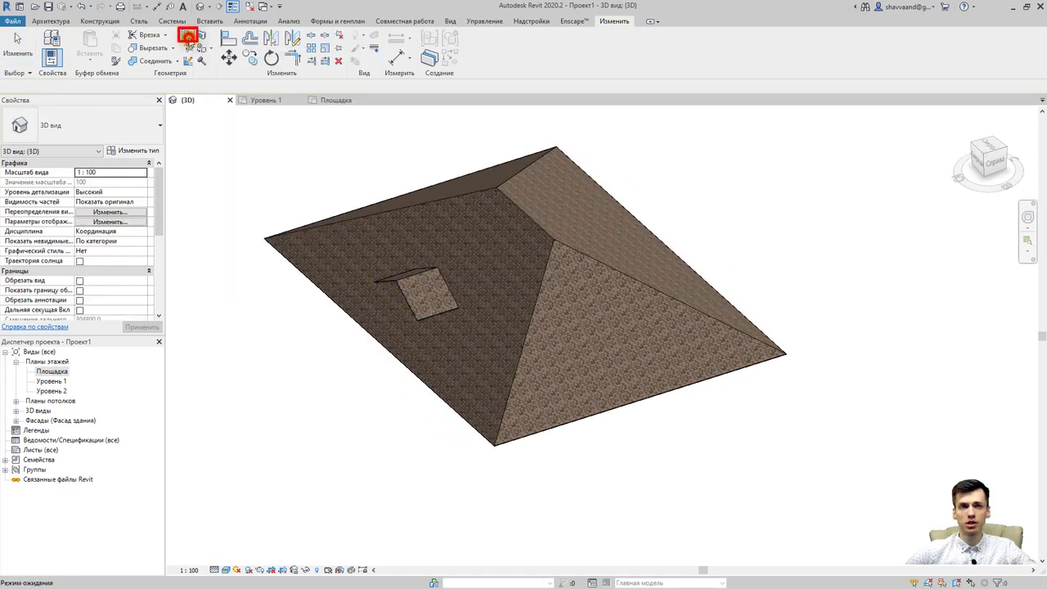
click(448, 286)
click(542, 232)
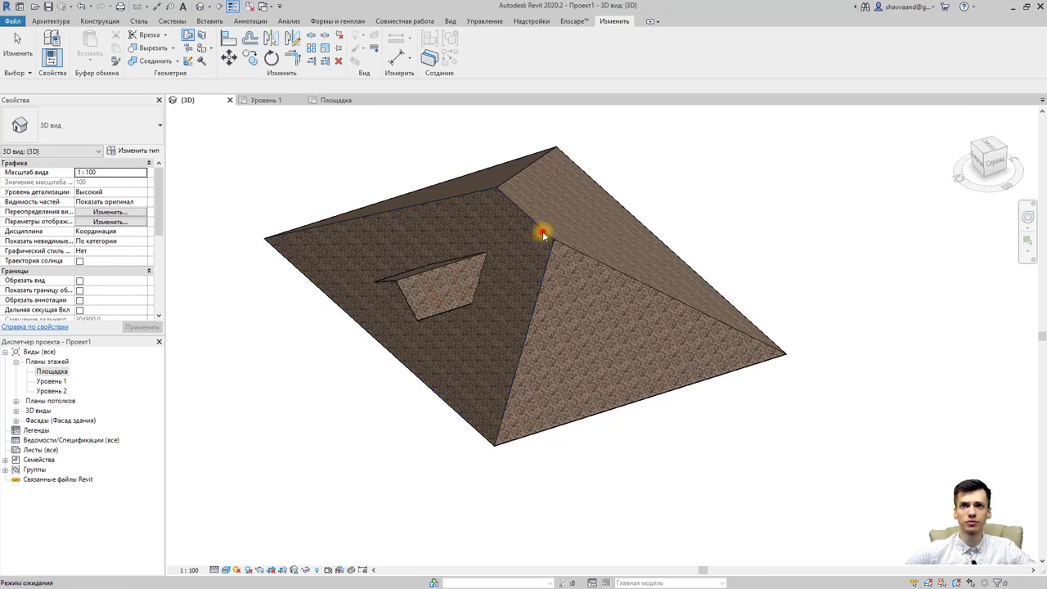
mouse_move(516, 278)
shift+middle_down()
mouse_move(499, 288)
mouse_move(556, 273)
shift+middle_up()
scroll(452, 257, up, 4)
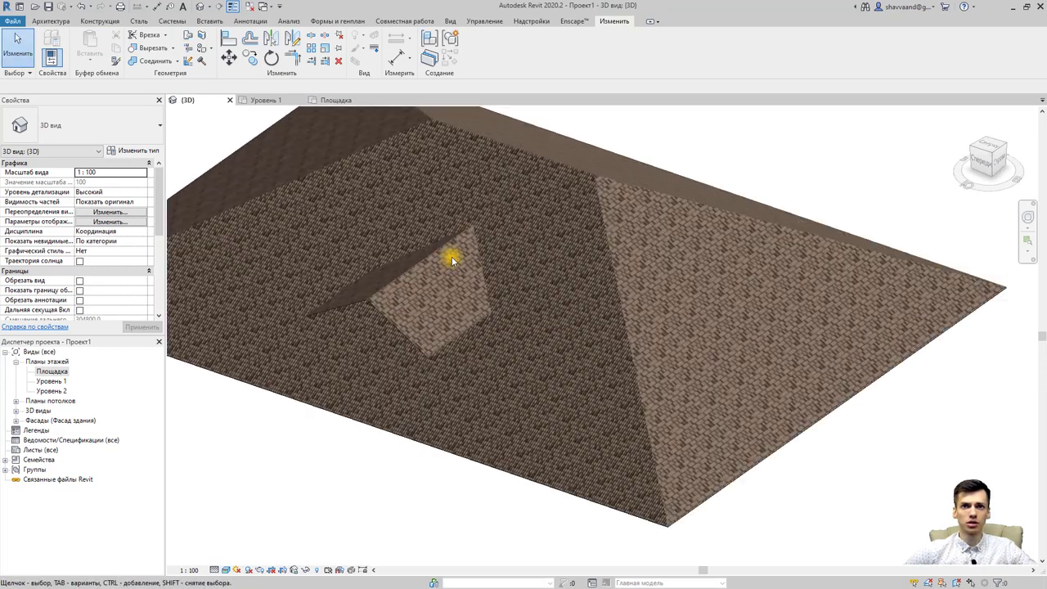
scroll(567, 164, down, 3)
scroll(561, 183, down, 1)
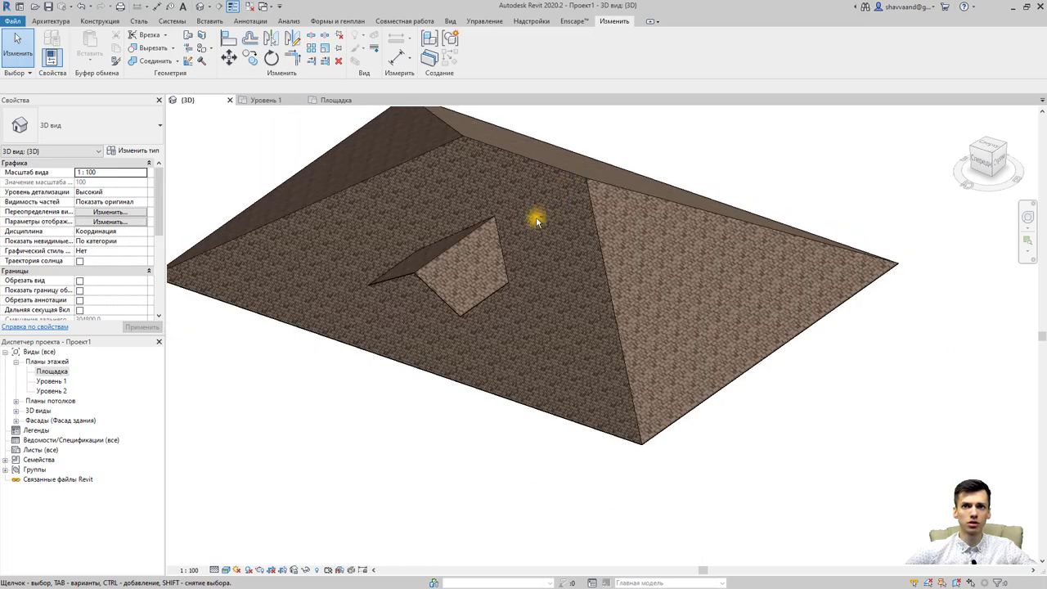
shift+middle_drag(535, 213, 540, 308)
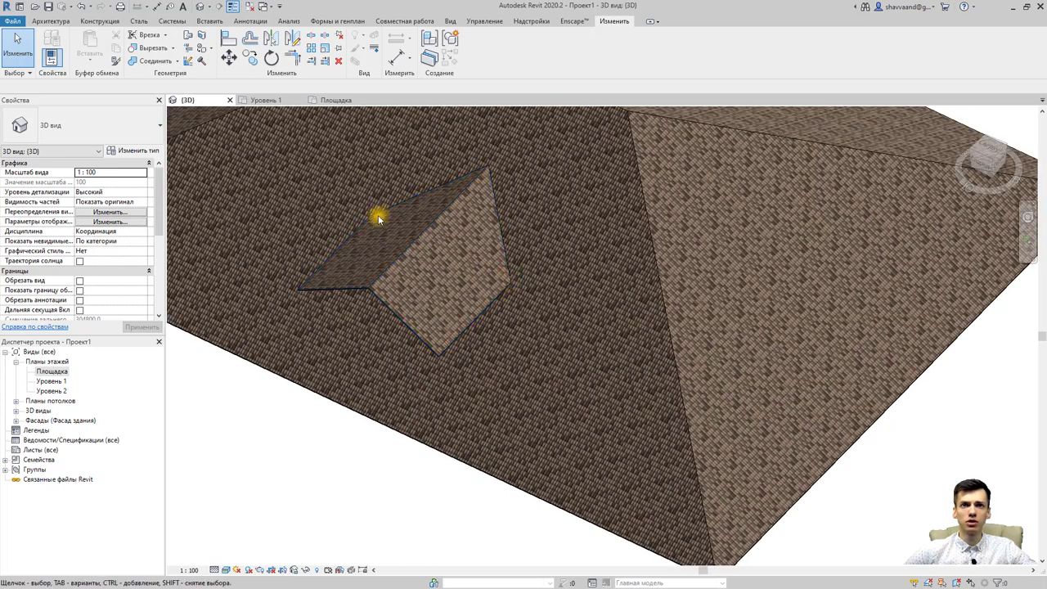
double_click(69, 373)
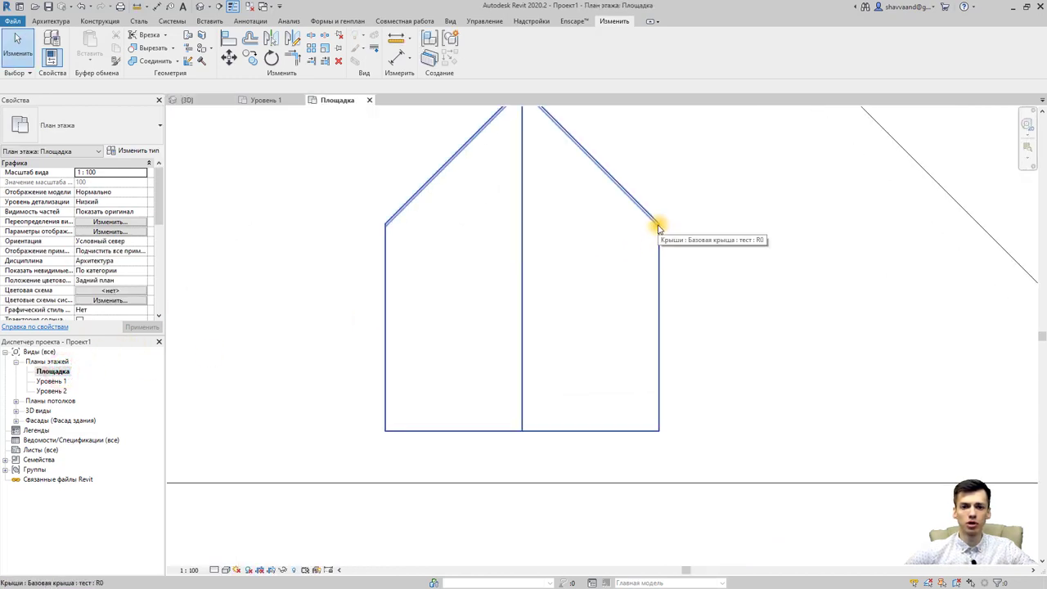
Draw a 200 mm basic wall between the right and left corners of the dormer's front edge
click(50, 21)
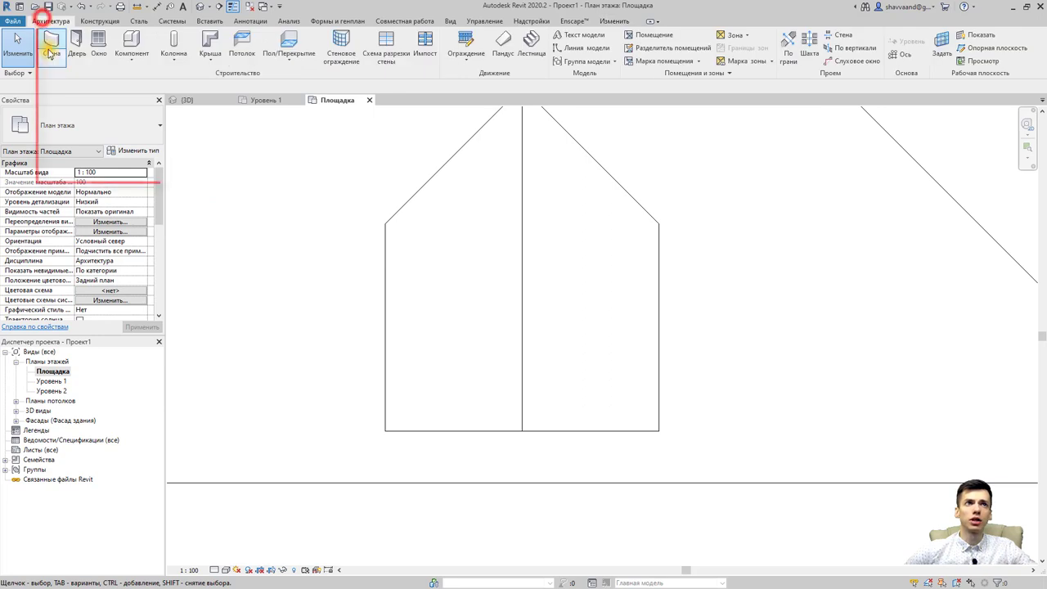
click(49, 52)
click(72, 76)
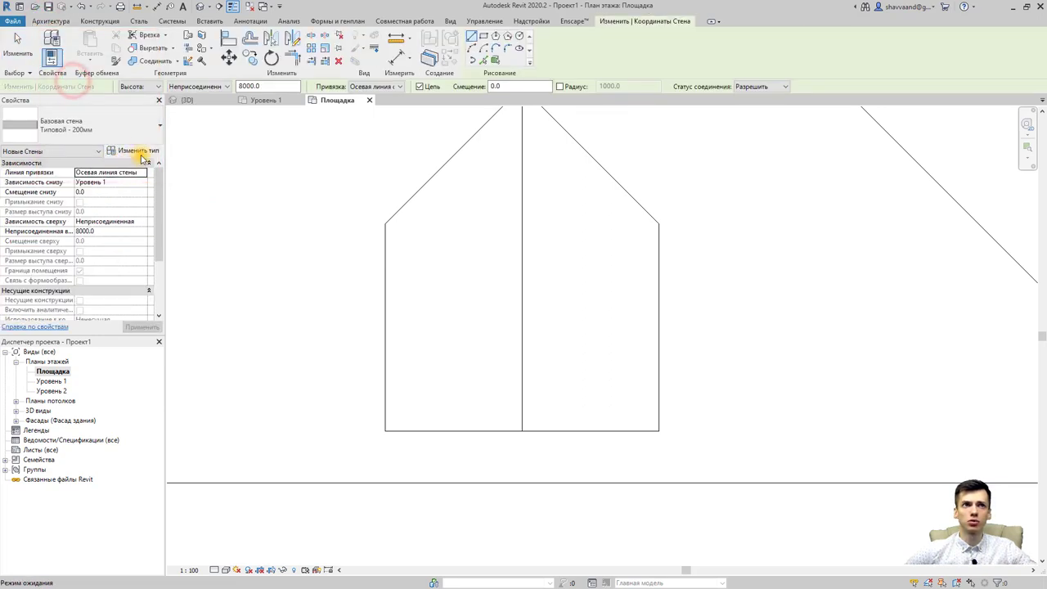
click(659, 221)
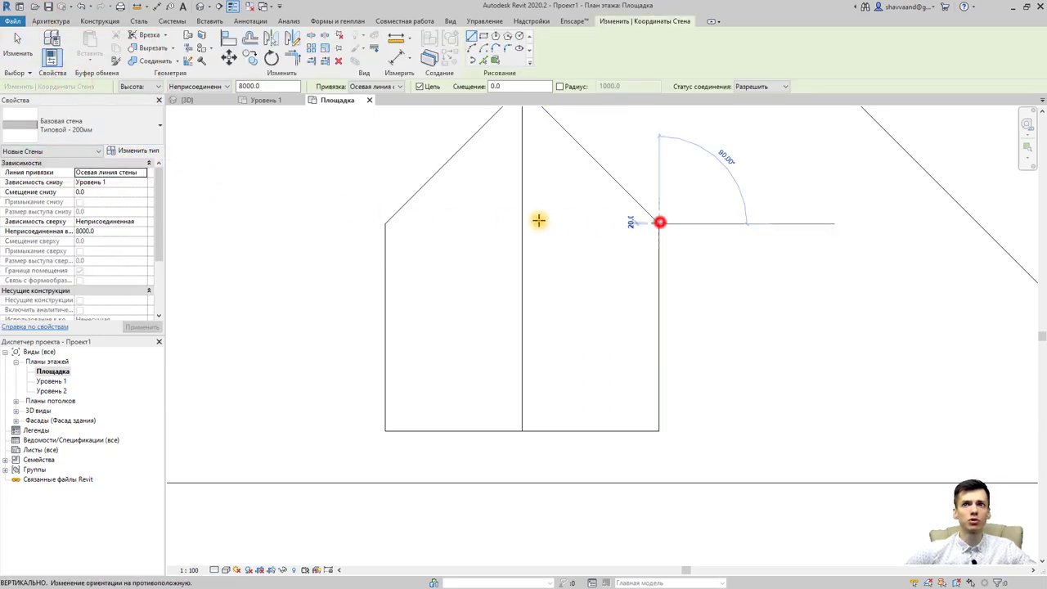
click(385, 223)
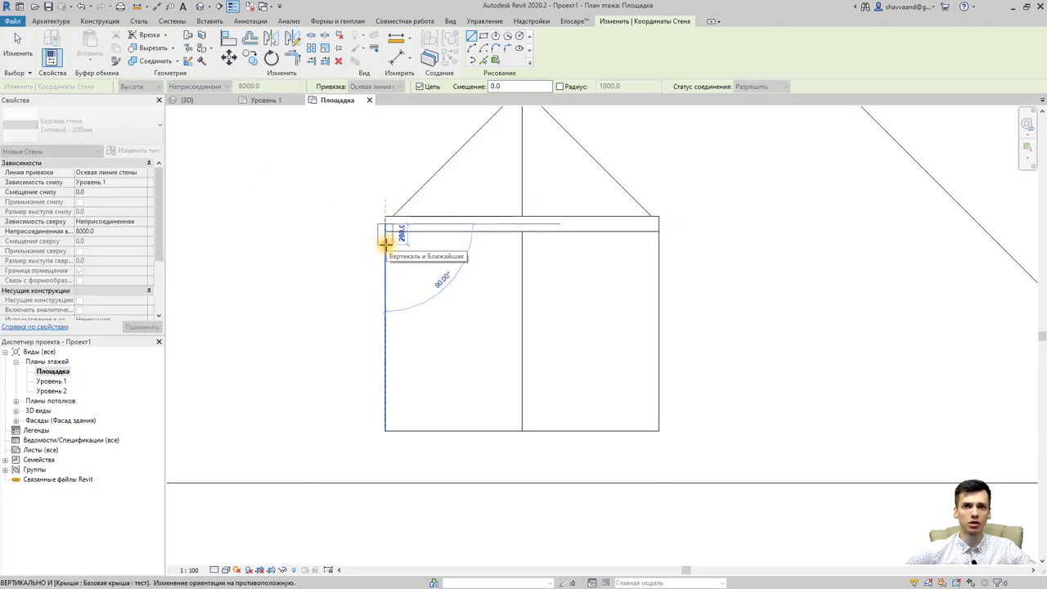
key(Escape)
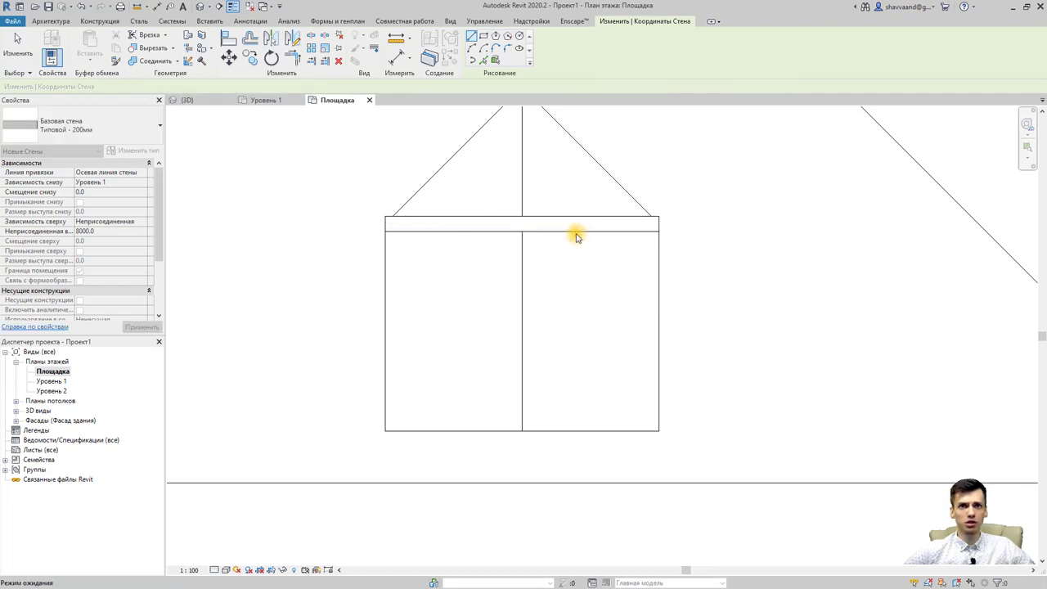
key(Escape)
click(519, 284)
Pull the dormer footprint's bottom edge back to the new wall and view it in 3D
middle_drag(519, 283, 489, 342)
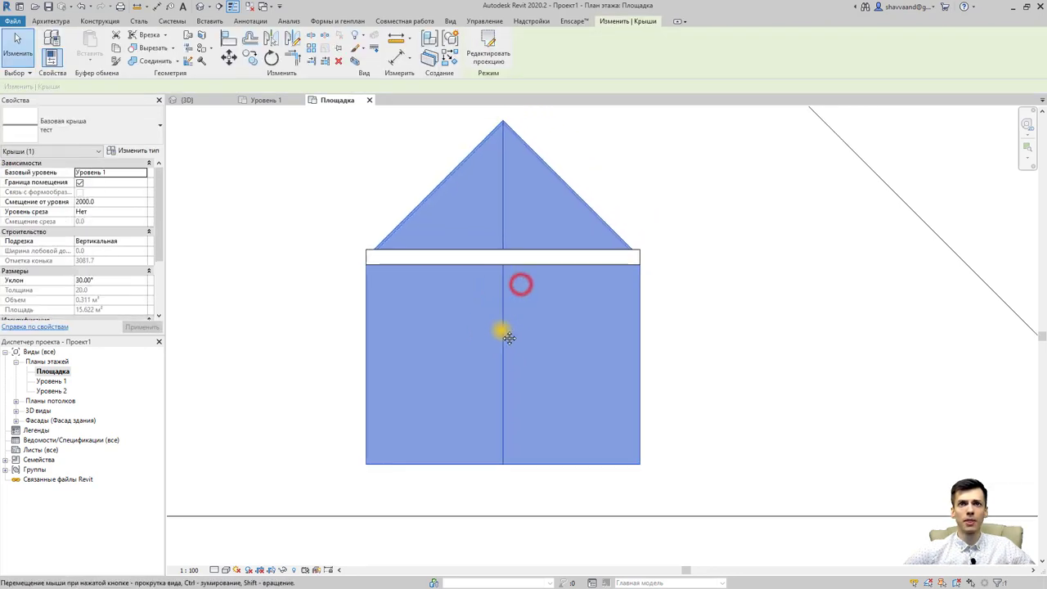
click(483, 70)
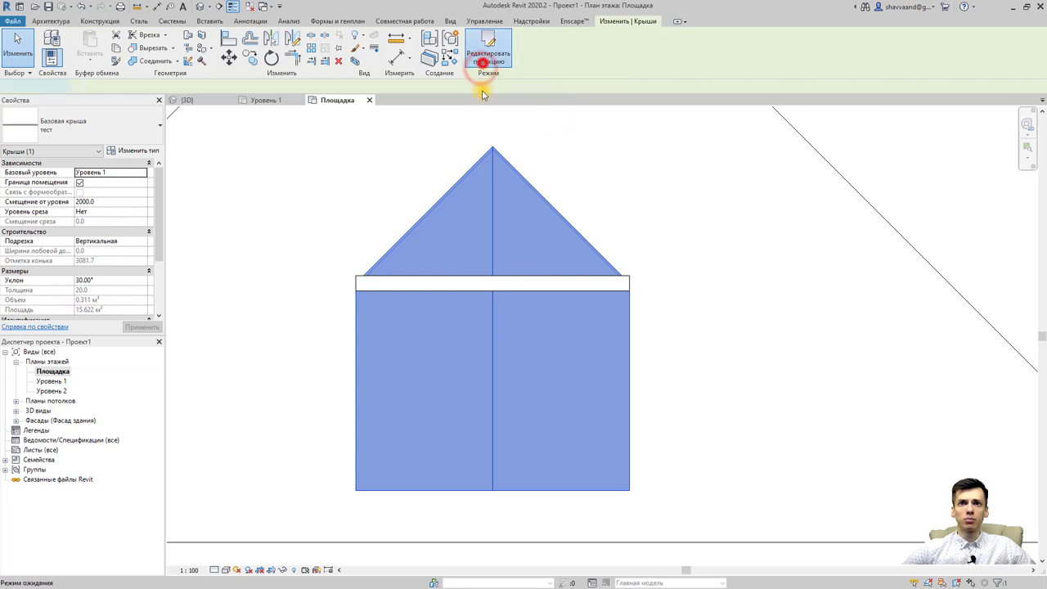
click(493, 490)
drag(494, 489, 488, 374)
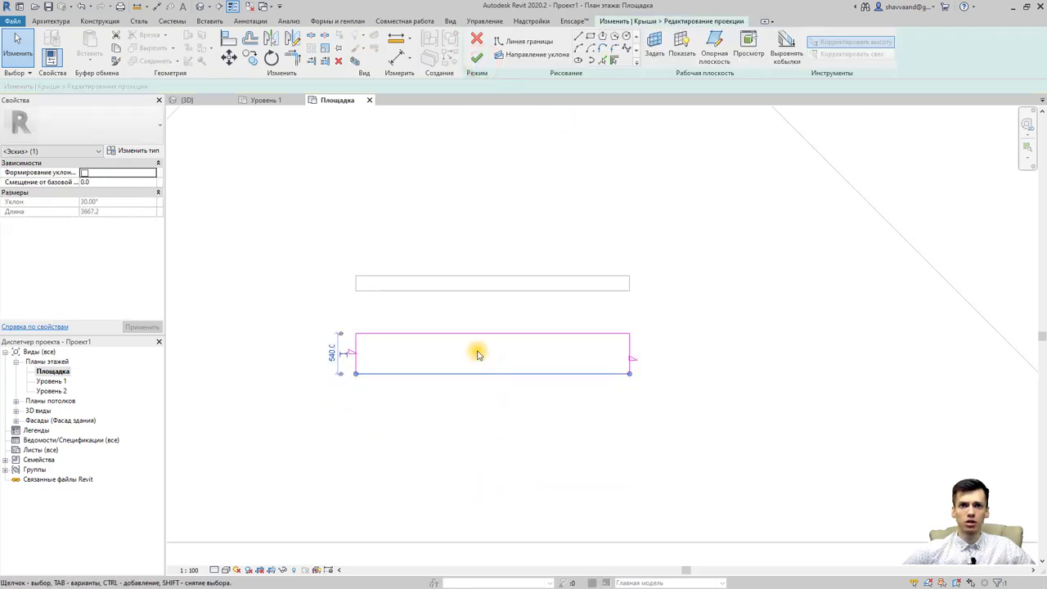
click(475, 59)
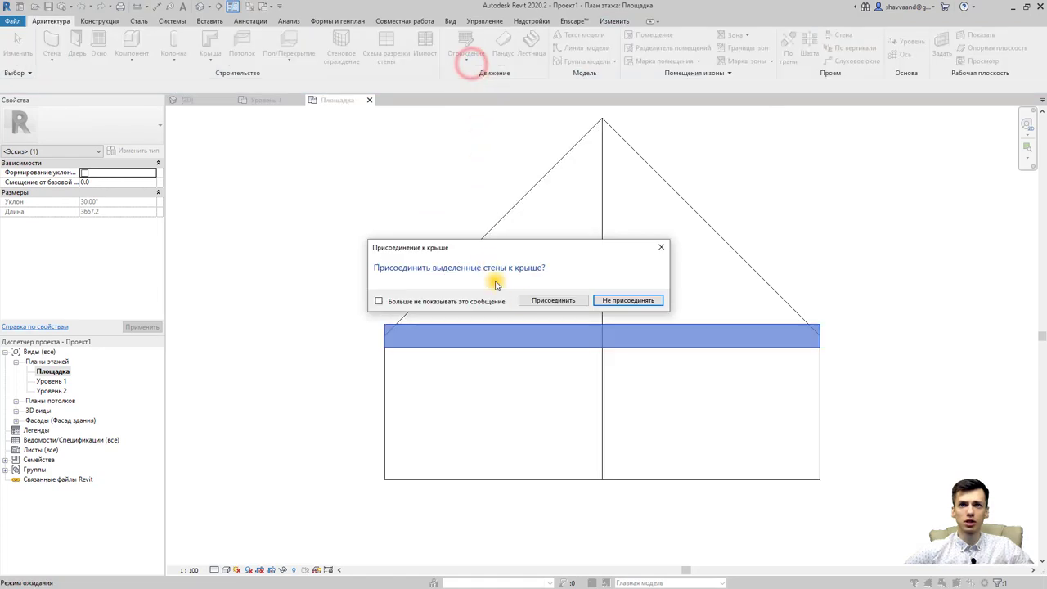
click(563, 301)
scroll(491, 262, down, 2)
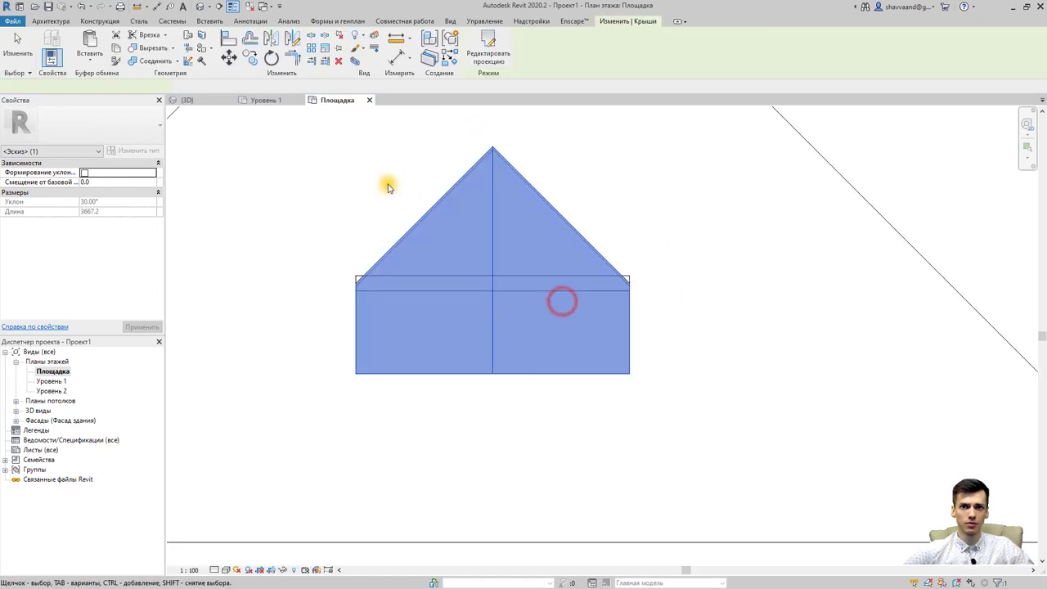
click(200, 10)
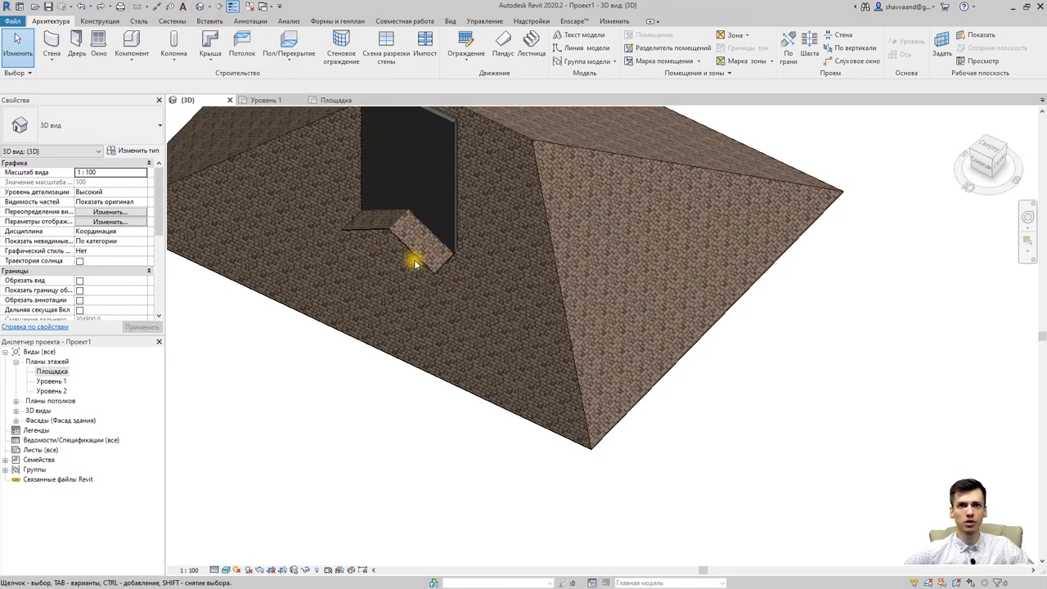
Move the dormer sketch's side line to the wall, finish, and detach on the join error
scroll(416, 262, down, 3)
scroll(479, 391, down, 1)
click(474, 356)
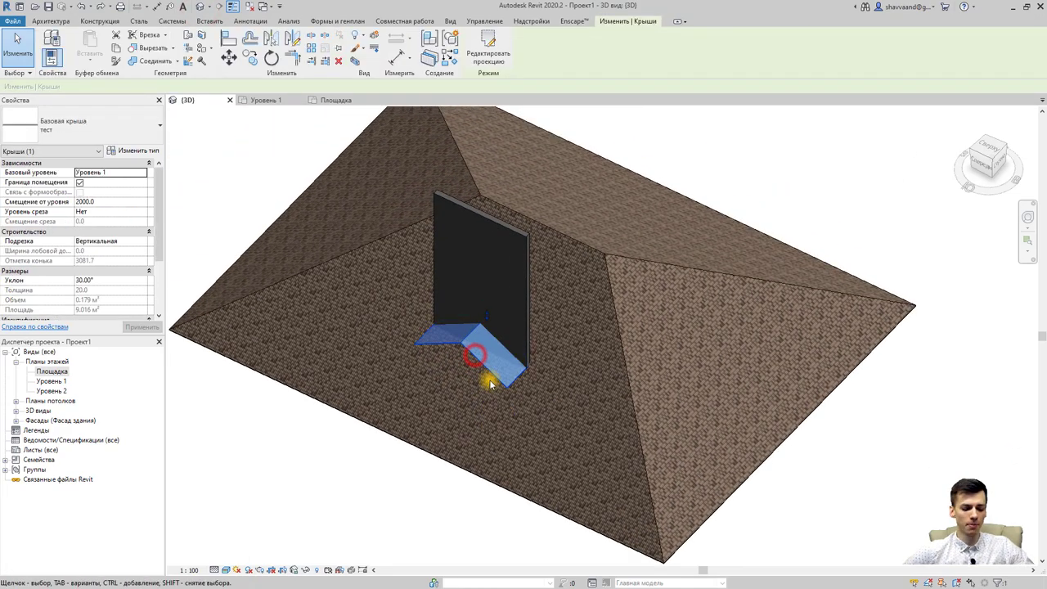
shift+middle_drag(491, 385, 355, 355)
scroll(446, 161, up, 2)
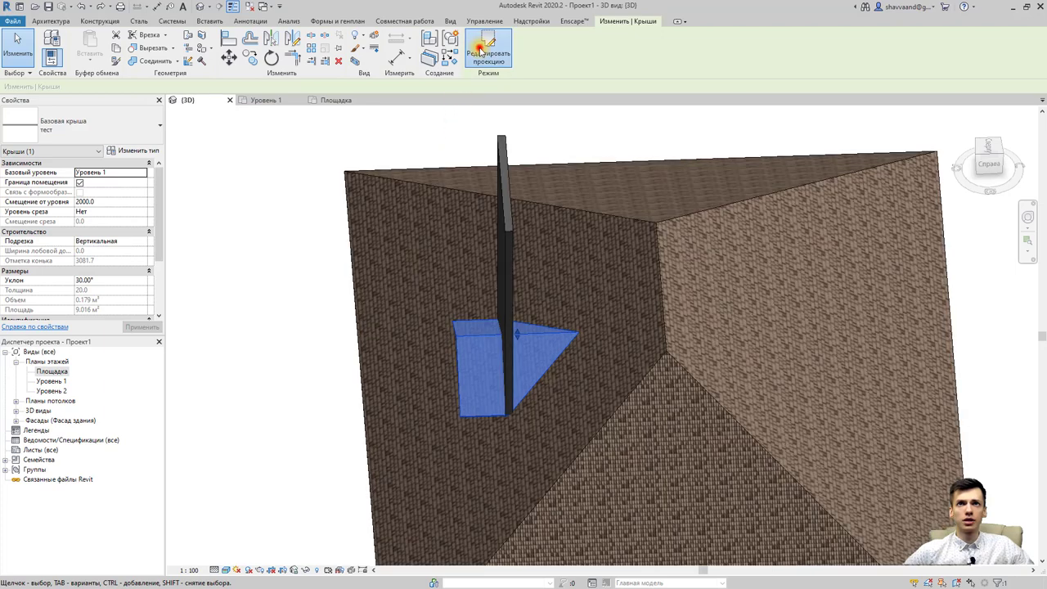
click(462, 427)
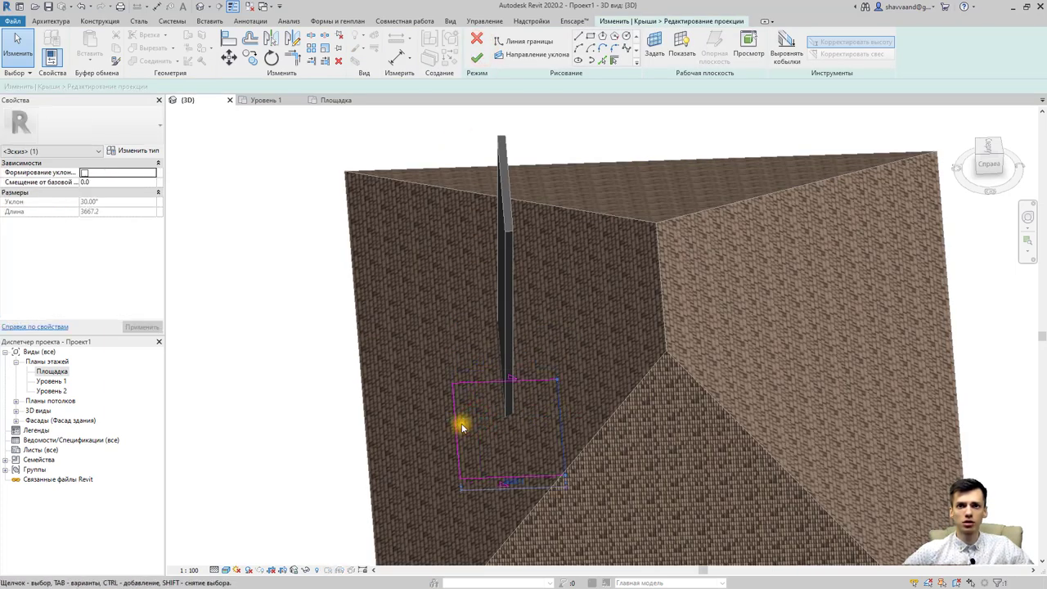
drag(459, 429, 504, 416)
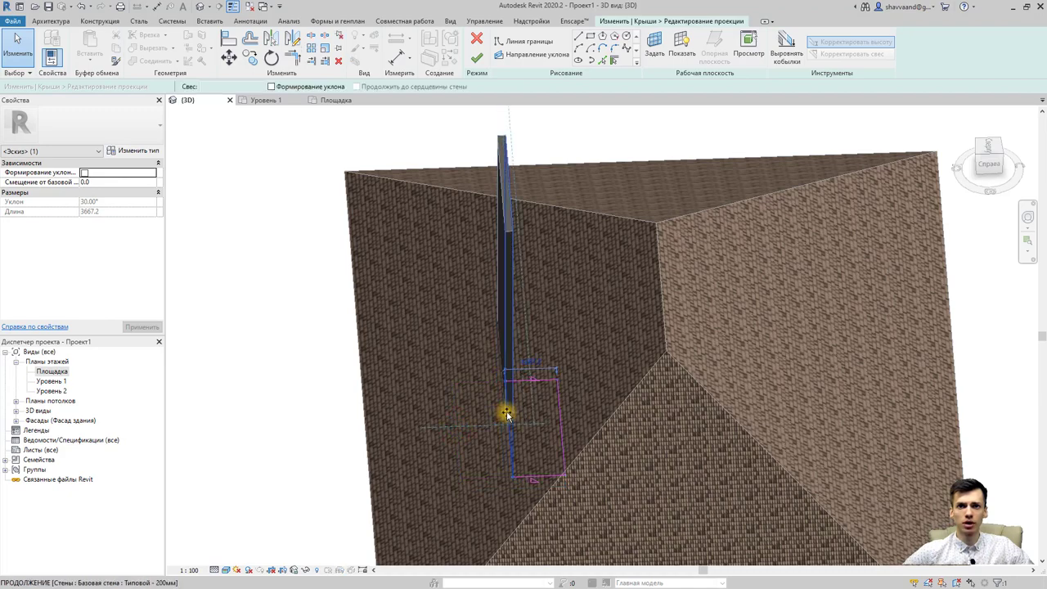
click(460, 414)
mouse_move(460, 413)
shift+middle_down()
mouse_move(535, 429)
mouse_move(536, 198)
shift+middle_up()
click(477, 57)
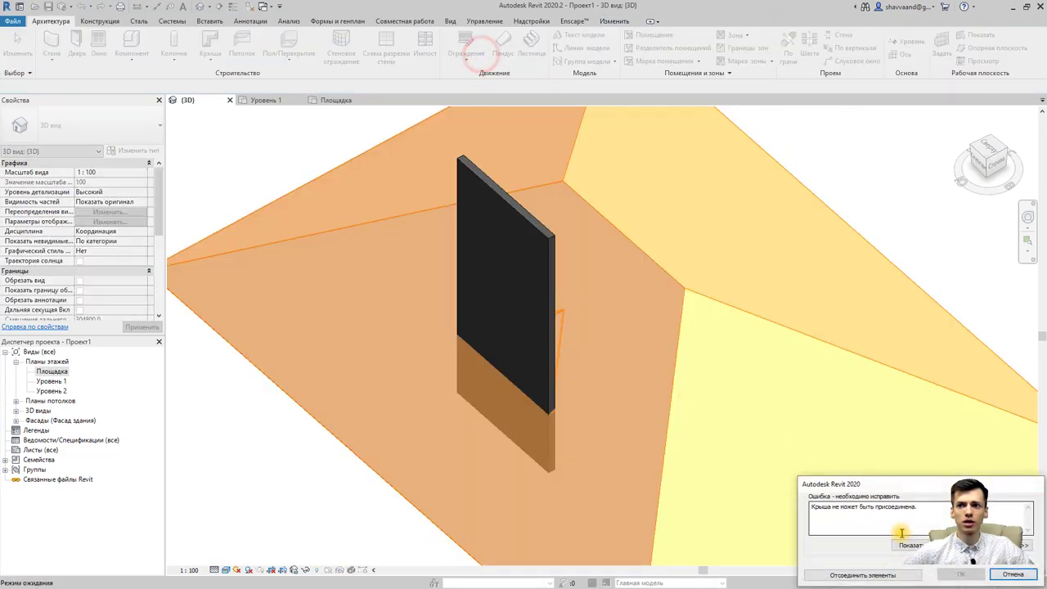
click(891, 577)
Re-edit the small roof footprint, finish it, and leave the wall unattached
shift+middle_drag(752, 483, 501, 361)
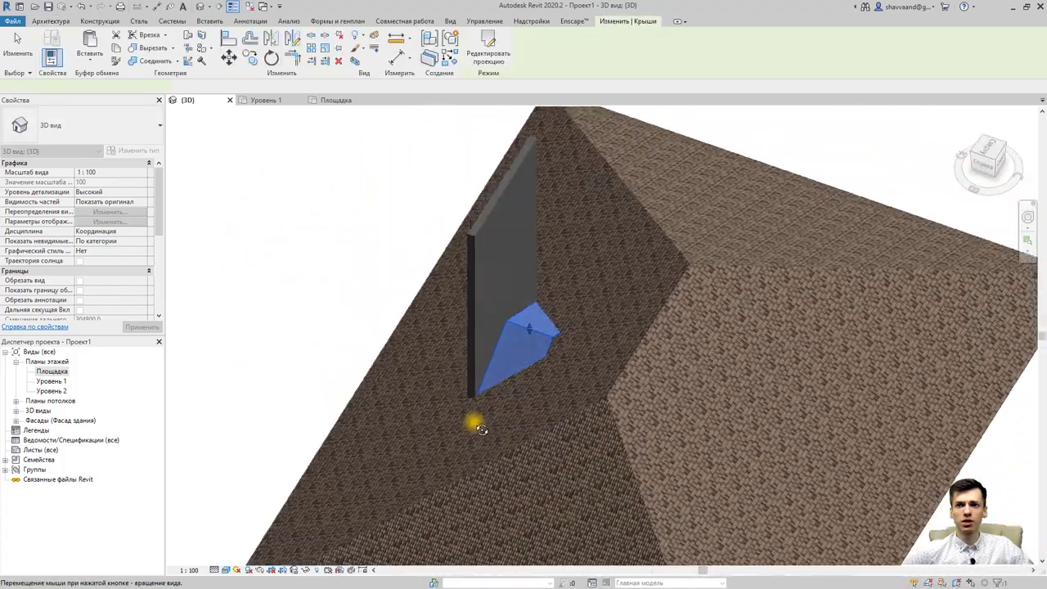
scroll(500, 360, up, 2)
scroll(498, 385, up, 2)
scroll(559, 346, up, 2)
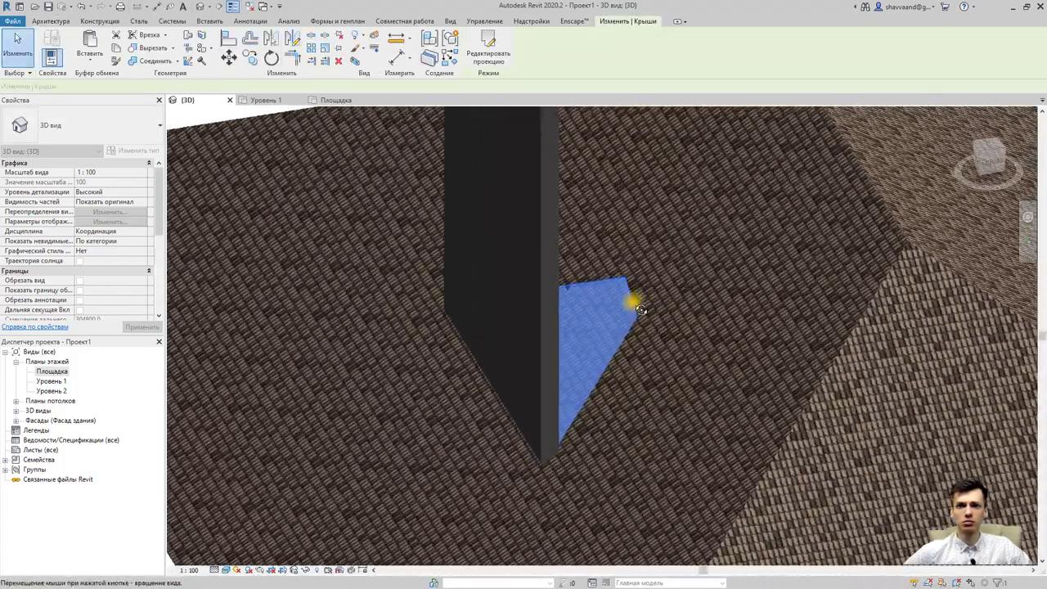
click(547, 318)
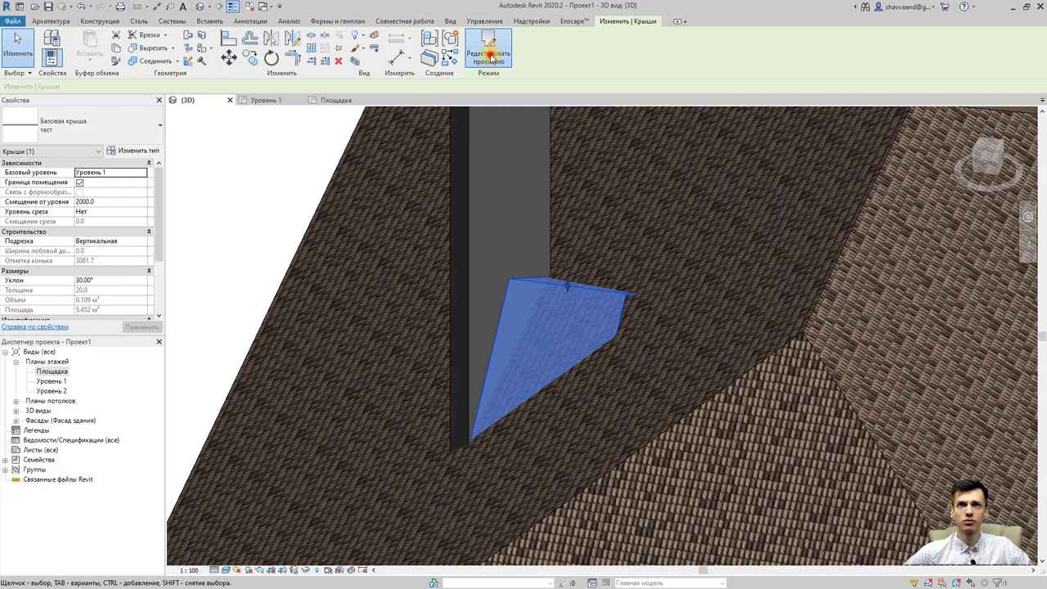
scroll(508, 367, down, 2)
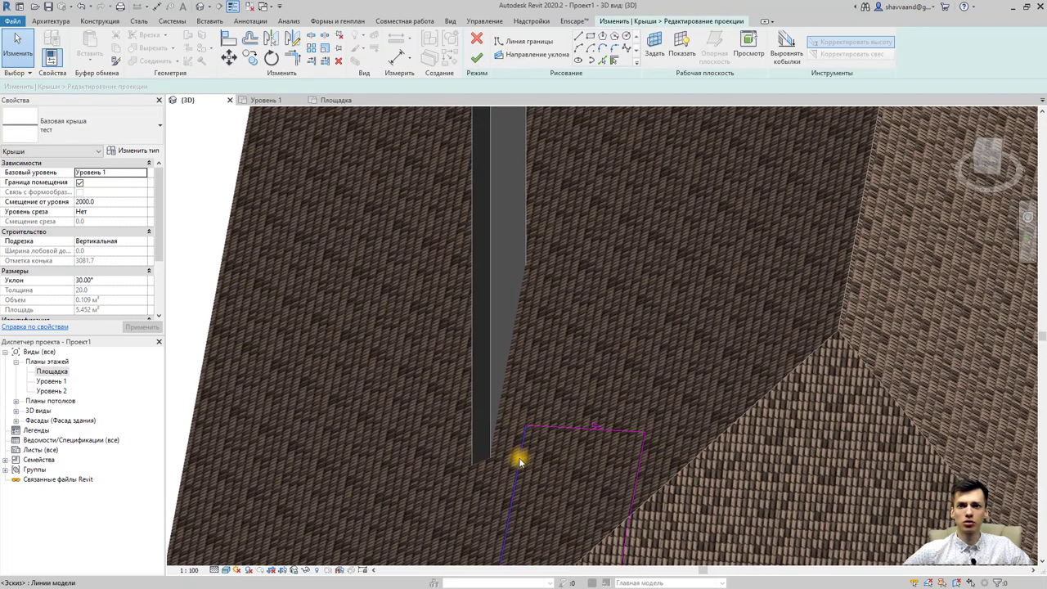
click(520, 460)
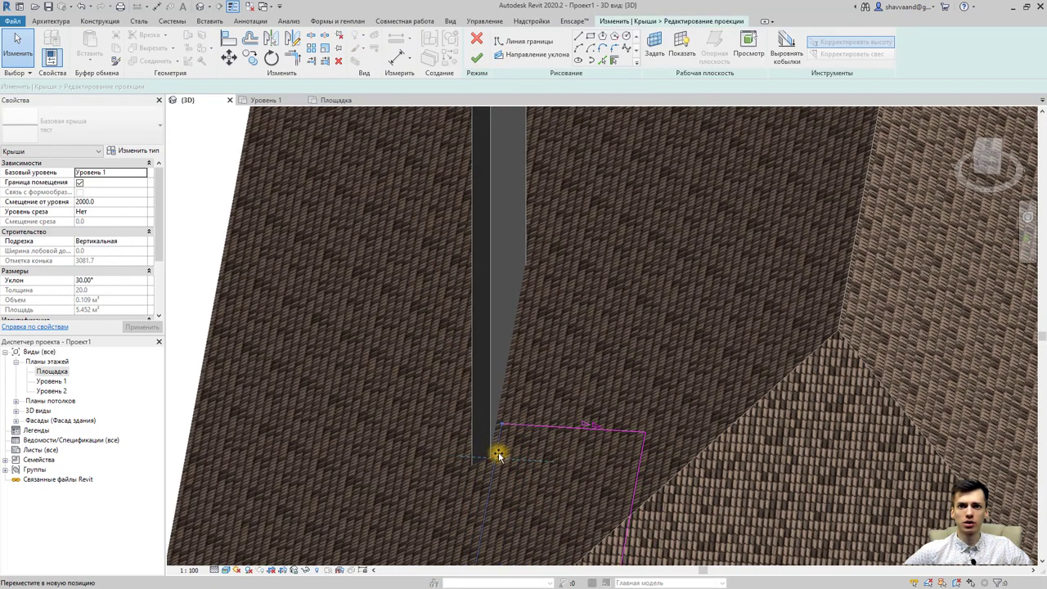
click(500, 457)
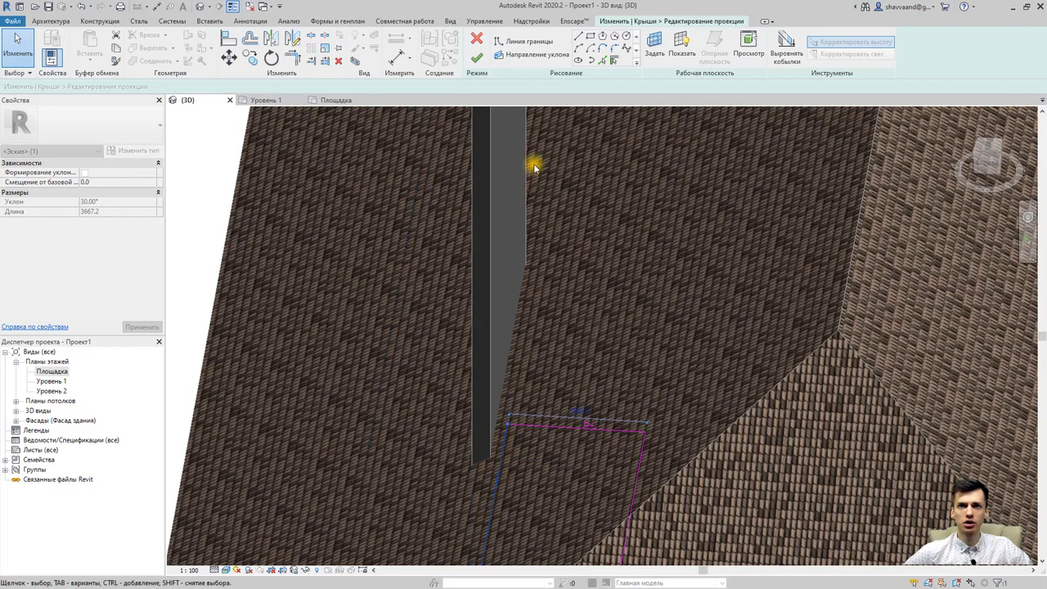
click(477, 58)
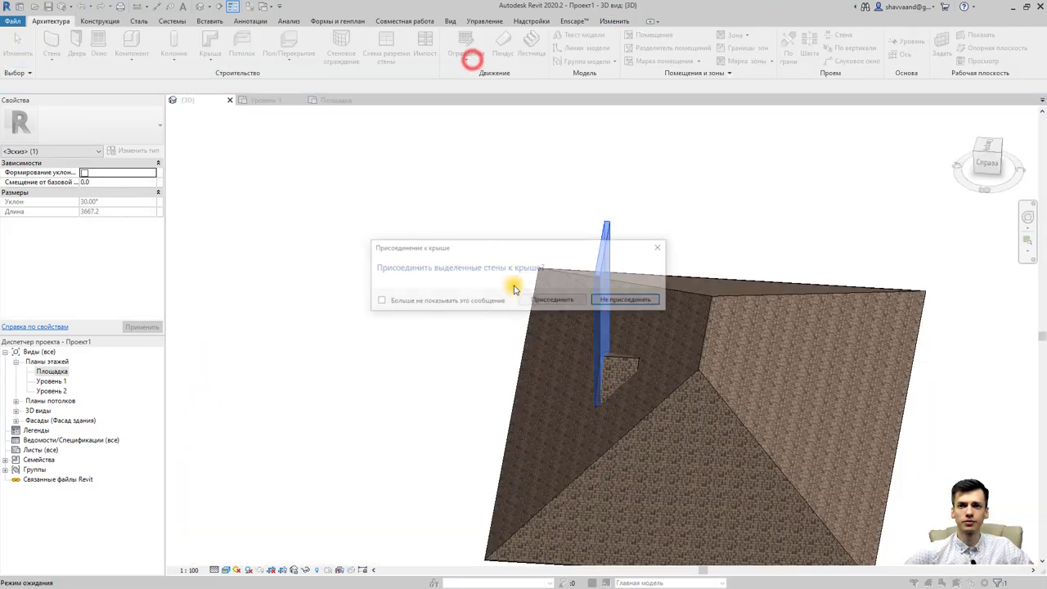
click(622, 301)
scroll(627, 362, up, 4)
mouse_move(616, 374)
shift+middle_down()
mouse_move(528, 391)
mouse_move(606, 395)
mouse_move(603, 384)
shift+middle_up()
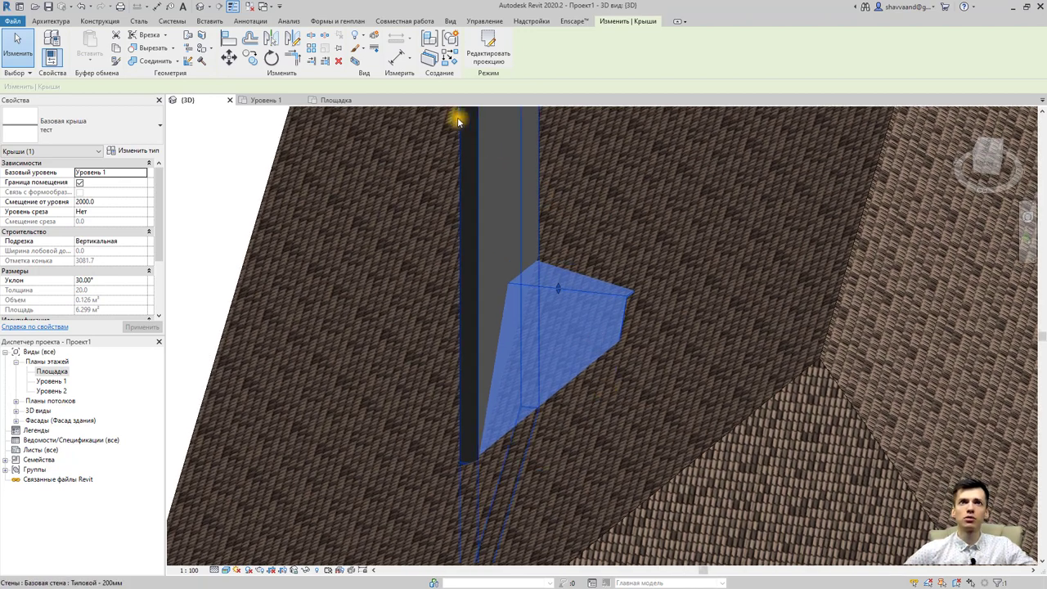
Join the small dormer roof onto the main hip roof and inspect the junction
click(189, 37)
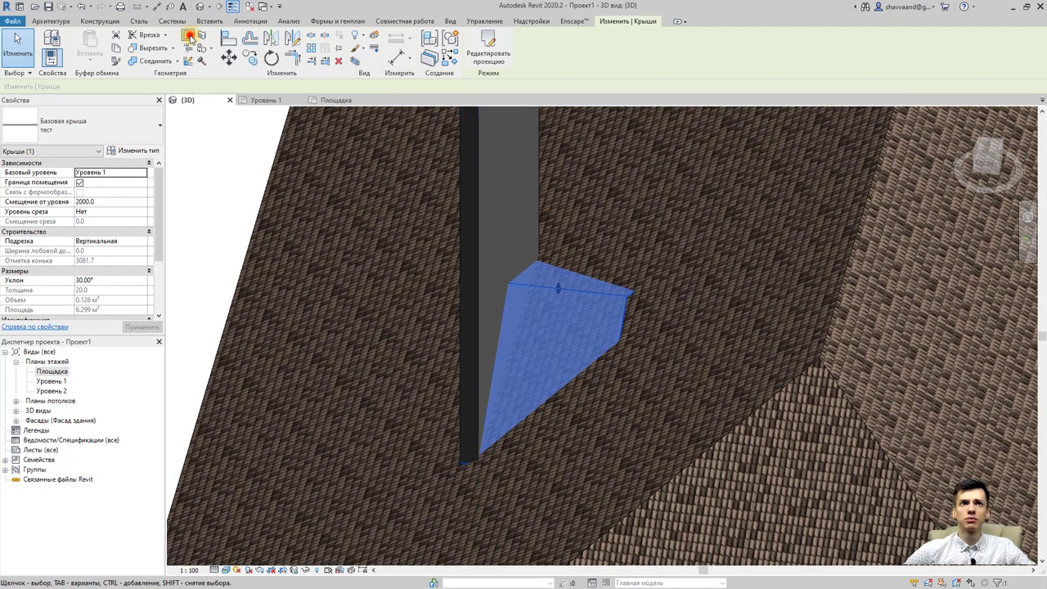
click(832, 307)
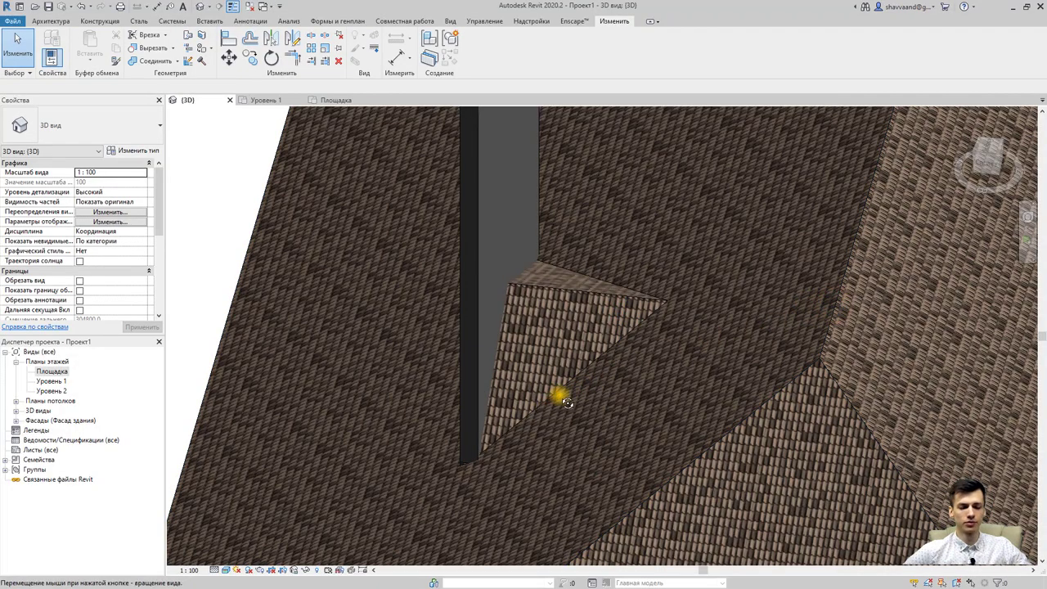
mouse_move(565, 400)
shift+middle_down()
mouse_move(662, 237)
mouse_move(536, 126)
mouse_move(532, 198)
shift+middle_up()
scroll(612, 251, down, 3)
scroll(620, 257, down, 2)
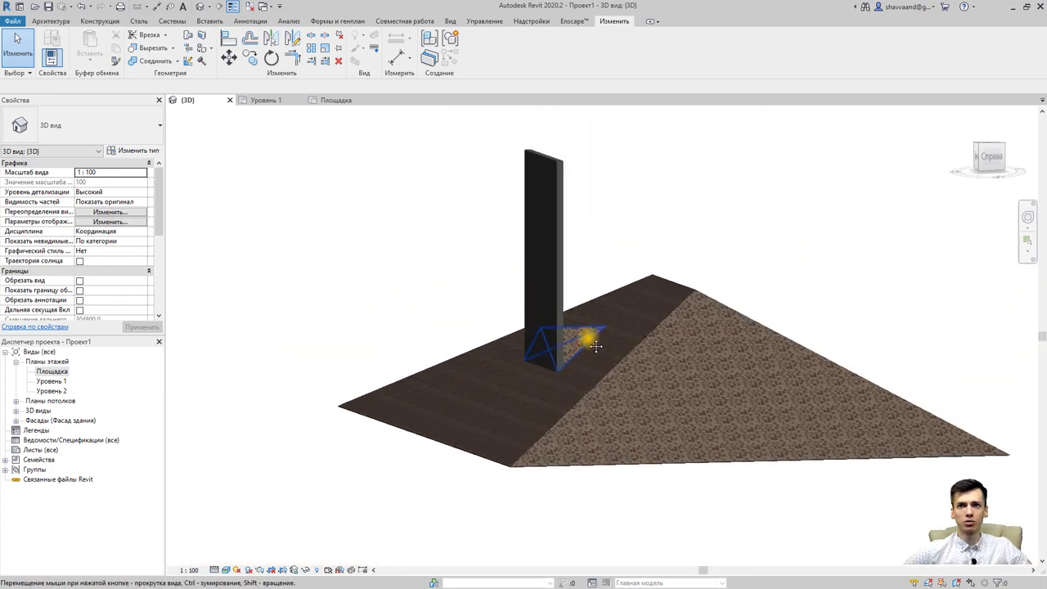
scroll(595, 346, up, 1)
Attach the tall wall's top to the small dormer roof
click(556, 260)
scroll(586, 270, up, 1)
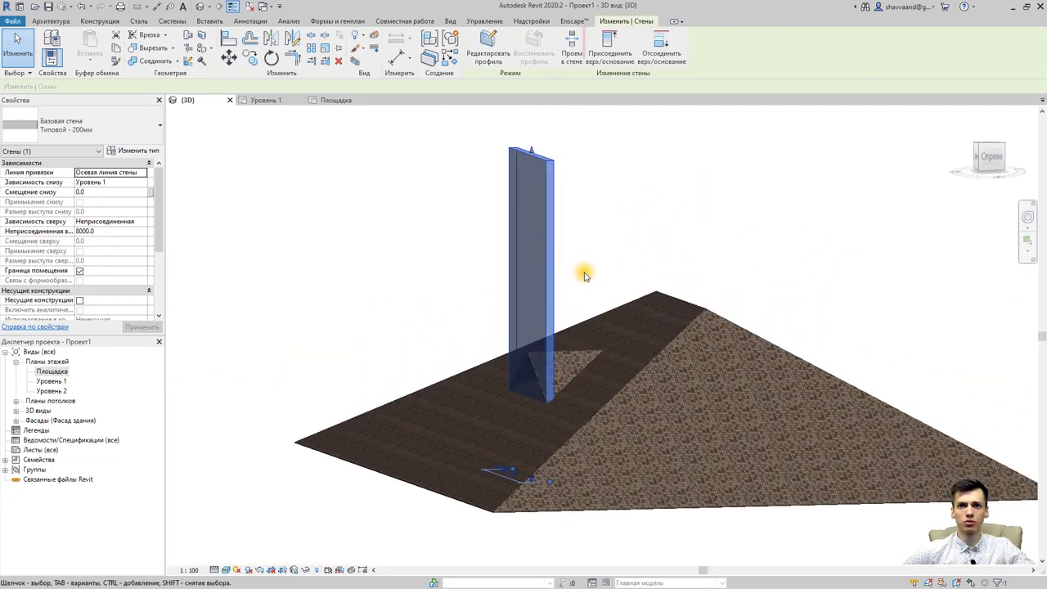
scroll(585, 276, up, 1)
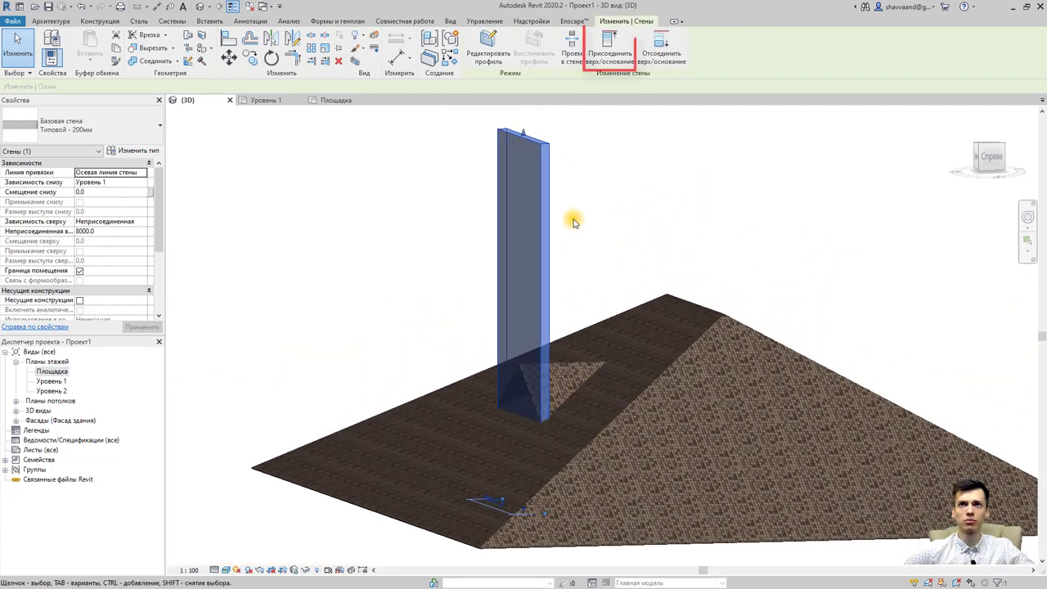
click(615, 54)
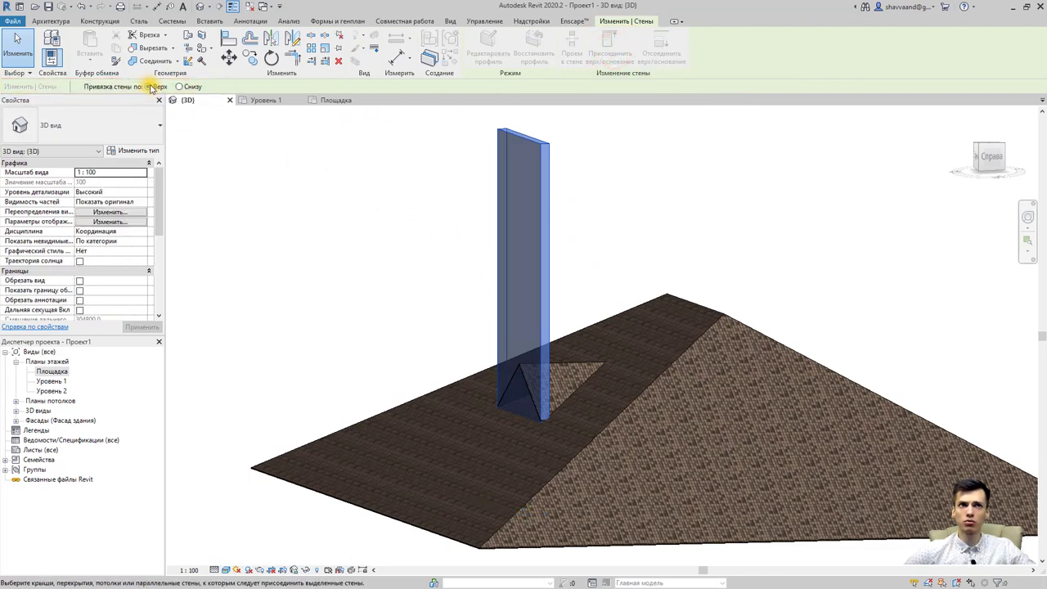
scroll(563, 358, up, 2)
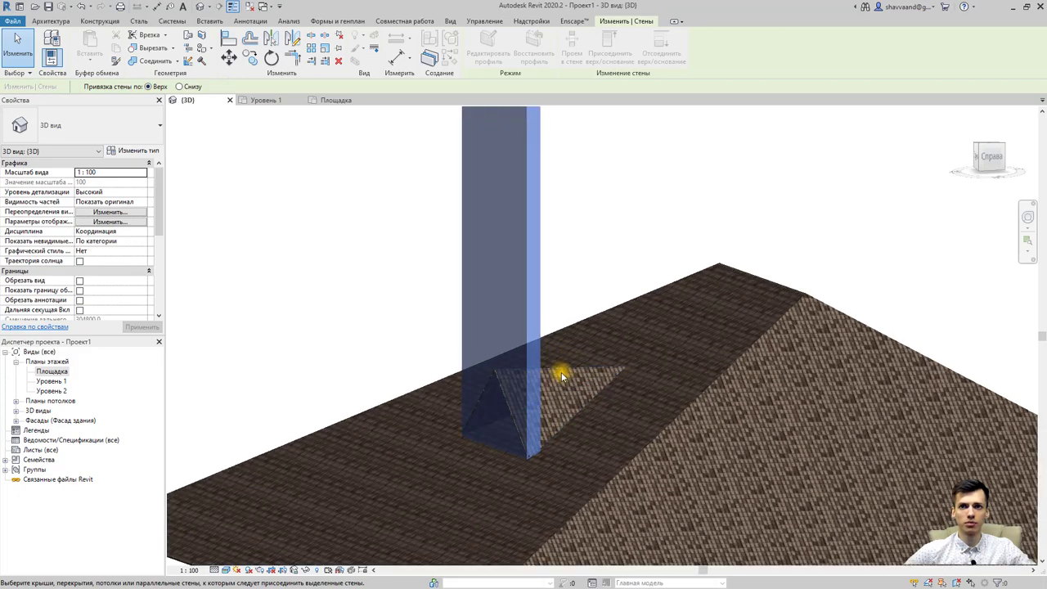
click(563, 374)
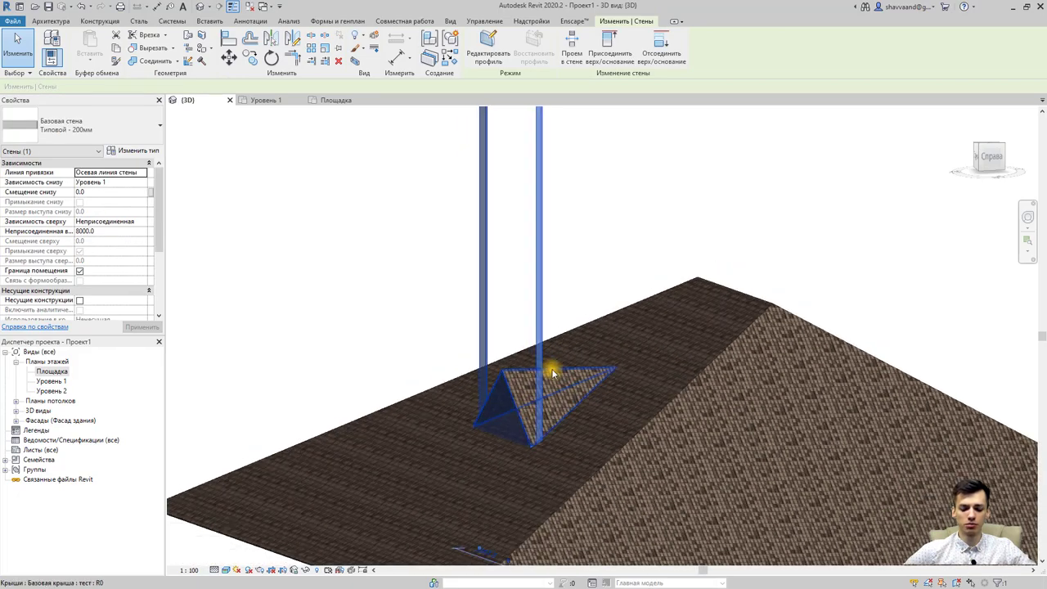
Orbit around the wall–roof junction and select the small dormer roof
scroll(563, 374, down, 2)
mouse_move(533, 351)
shift+middle_down()
mouse_move(592, 385)
mouse_move(590, 353)
mouse_move(647, 392)
shift+middle_up()
scroll(589, 353, down, 2)
scroll(603, 398, up, 3)
scroll(595, 409, up, 3)
scroll(595, 409, up, 2)
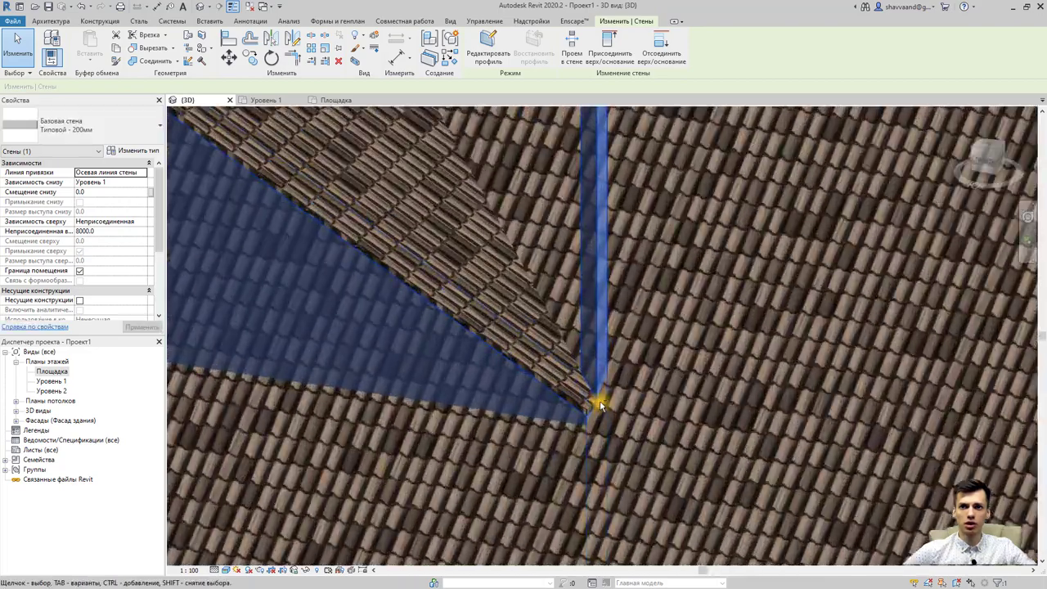
mouse_move(594, 421)
shift+middle_down()
mouse_move(613, 412)
mouse_move(613, 355)
shift+middle_up()
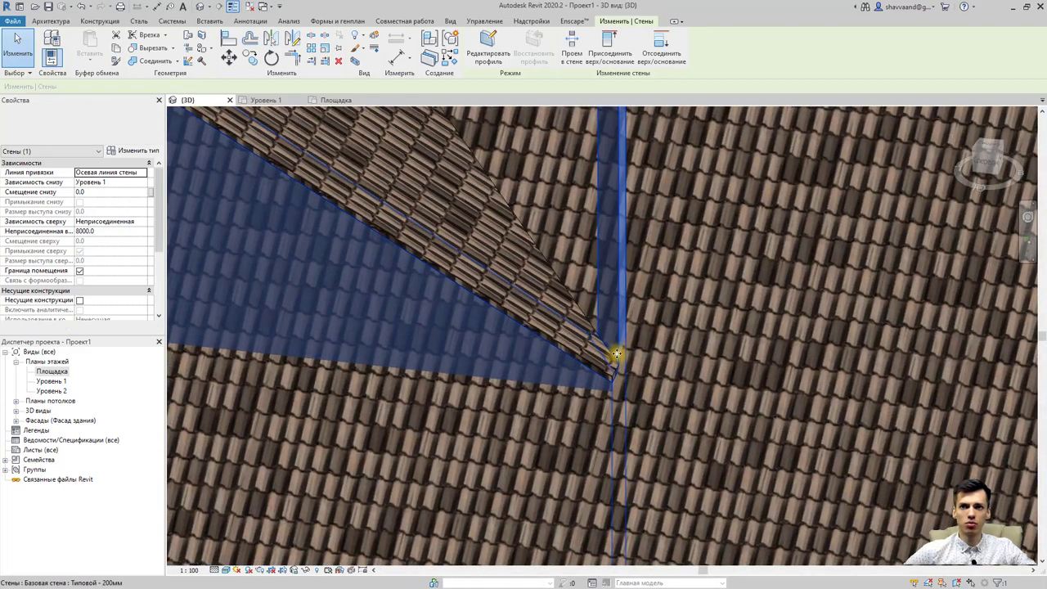
scroll(590, 361, down, 2)
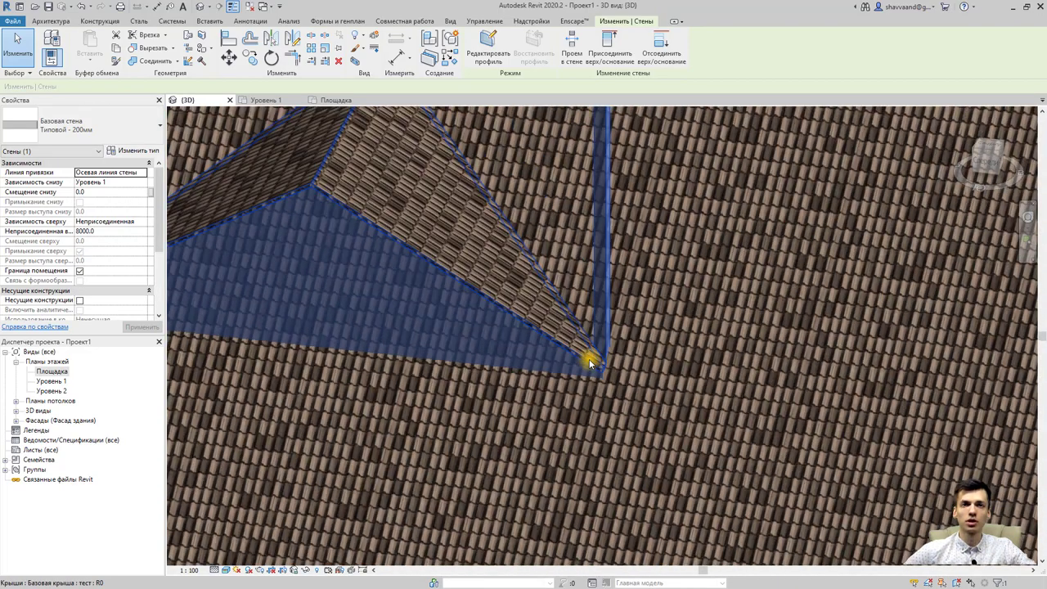
shift+middle_drag(584, 355, 568, 346)
scroll(568, 346, down, 2)
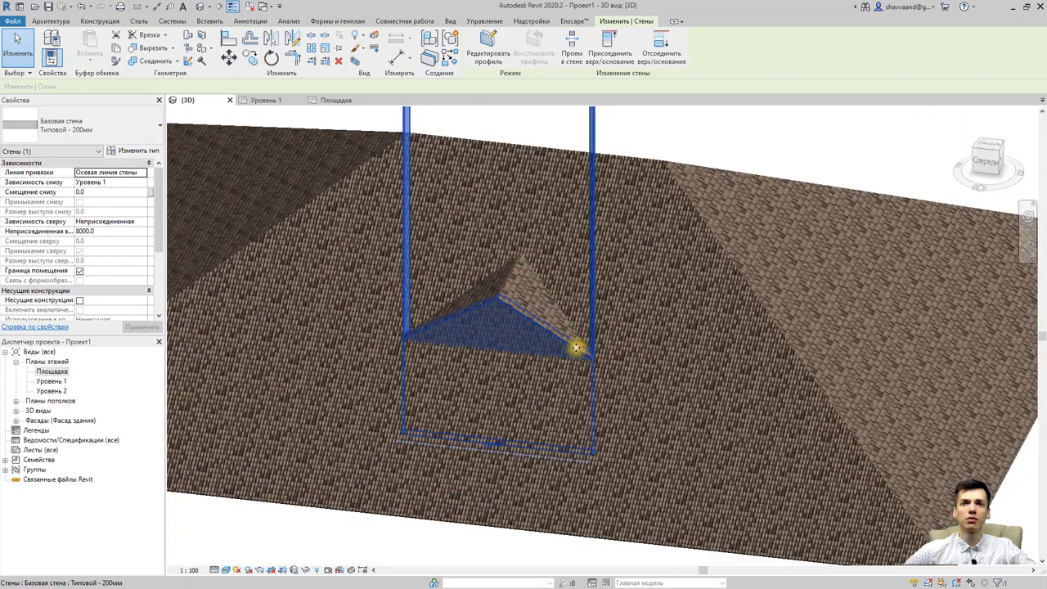
click(508, 283)
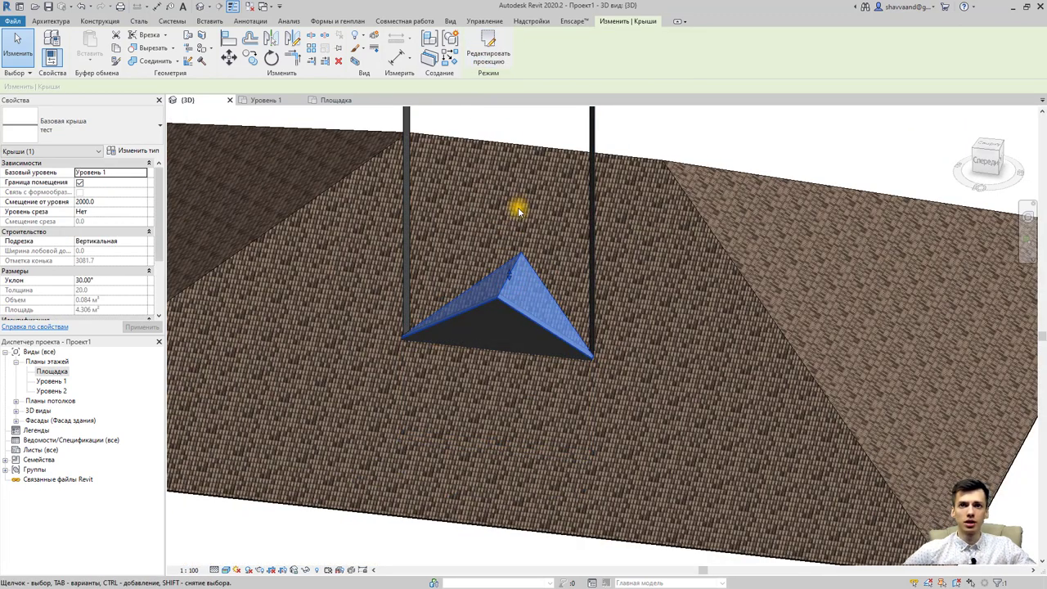
Reselect the dormer roof and finish editing its footprint sketch
key(Escape)
click(509, 275)
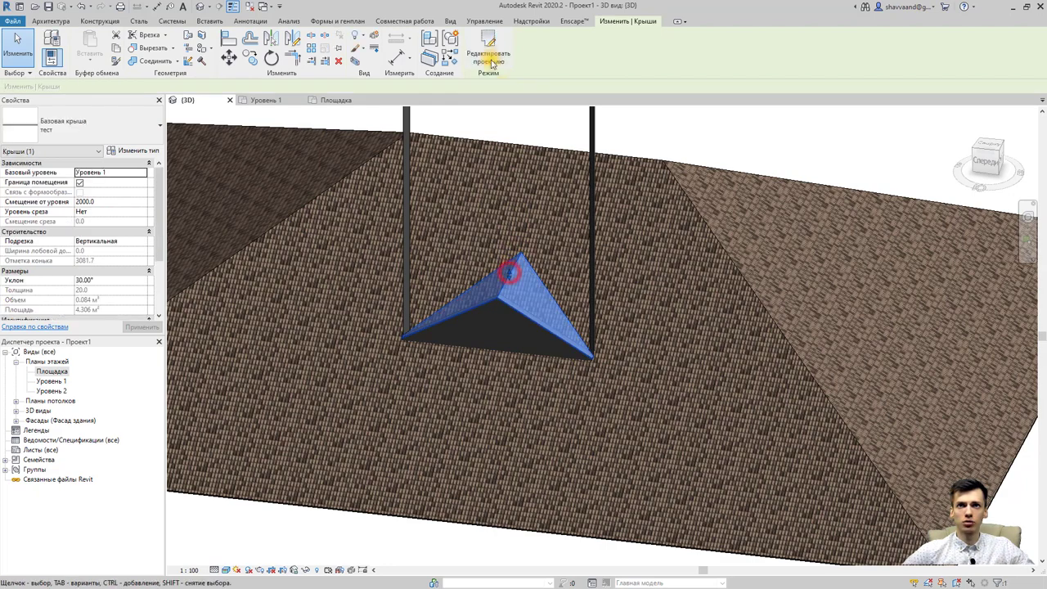
click(511, 448)
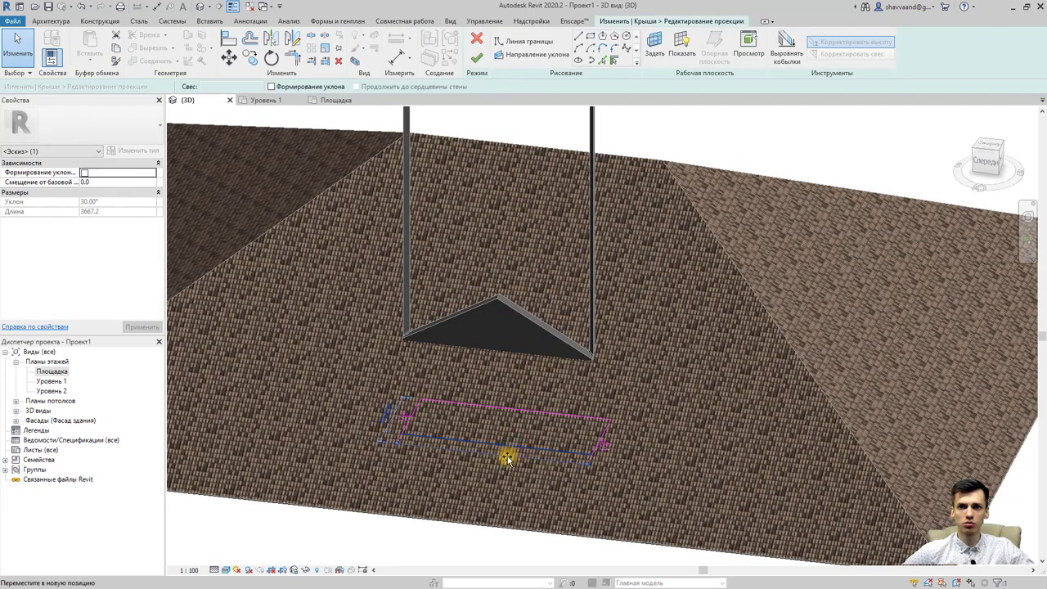
click(477, 58)
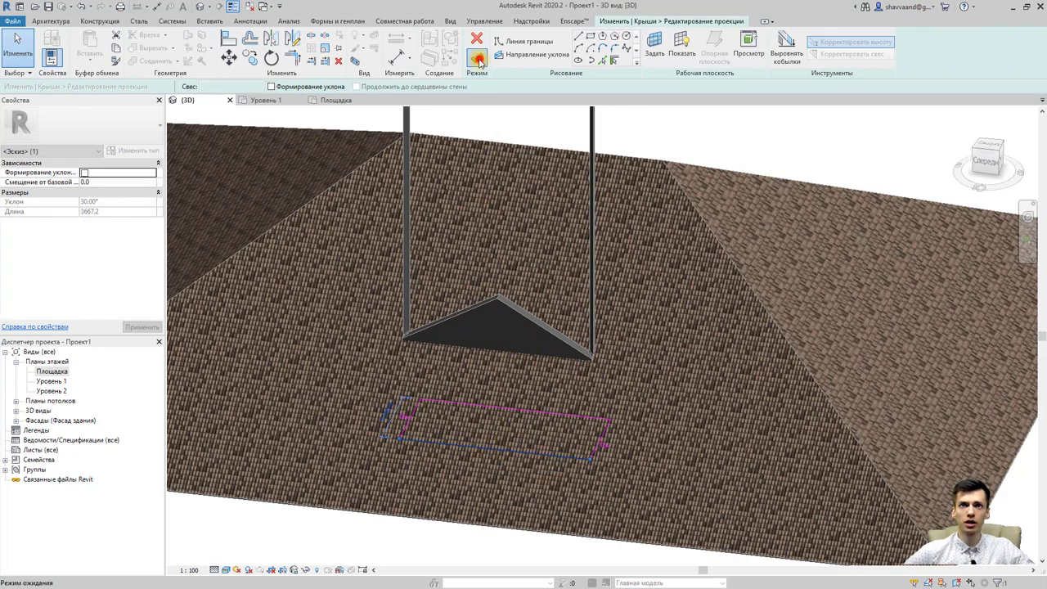
shift+middle_drag(560, 314, 500, 346)
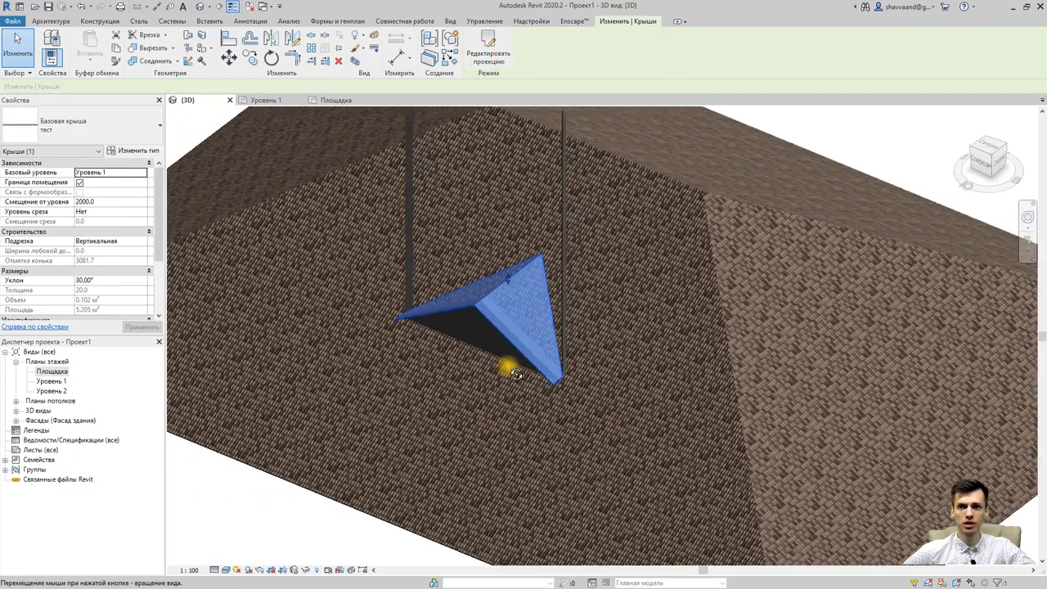
scroll(563, 389, up, 3)
Dismiss the wall–roof attachment error, delete the wall beside the triangular opening, and detach elements
mouse_move(563, 389)
shift+middle_down()
mouse_move(537, 420)
mouse_move(567, 335)
shift+middle_up()
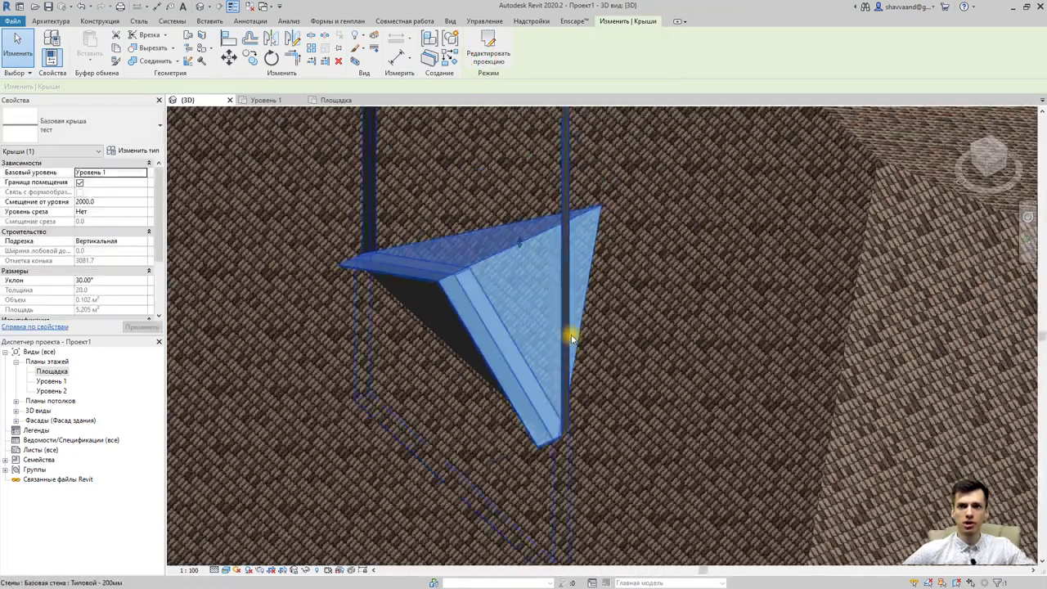
click(565, 336)
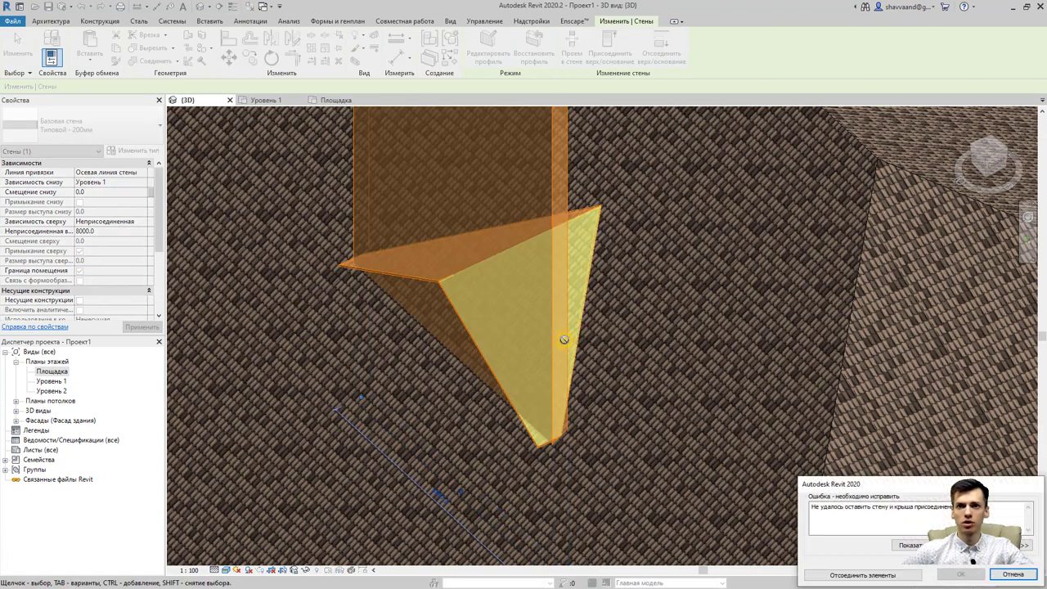
click(1013, 575)
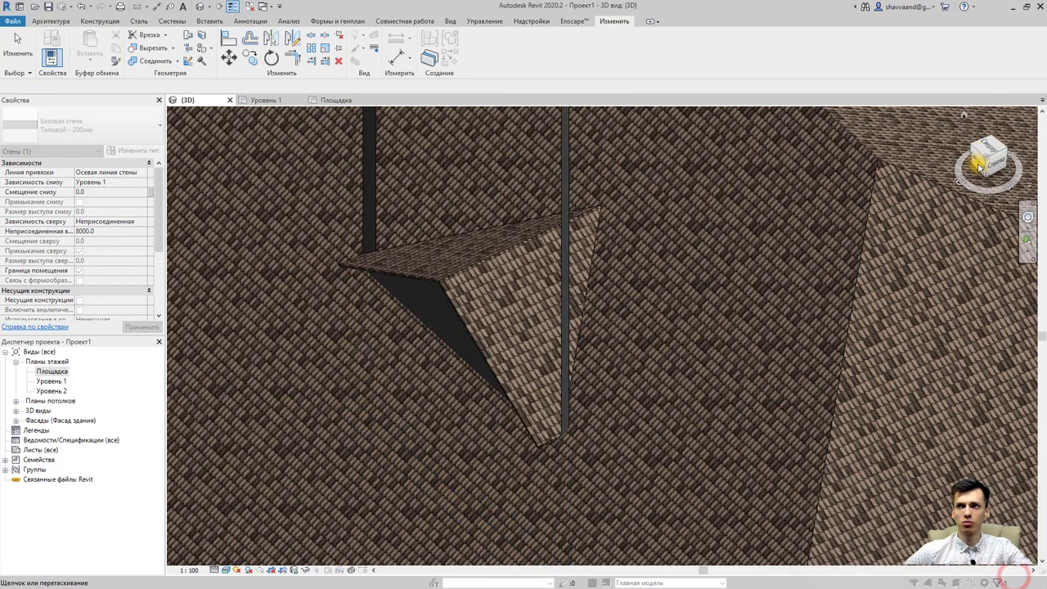
scroll(818, 331, up, 3)
scroll(627, 491, down, 3)
scroll(479, 276, up, 2)
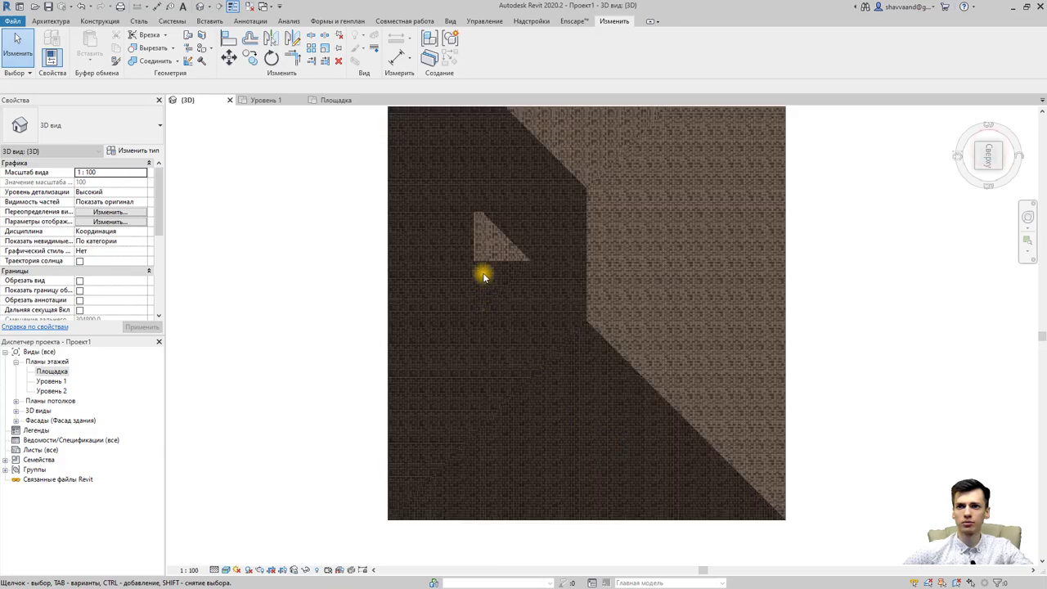
scroll(440, 222, up, 2)
middle_drag(459, 358, 460, 394)
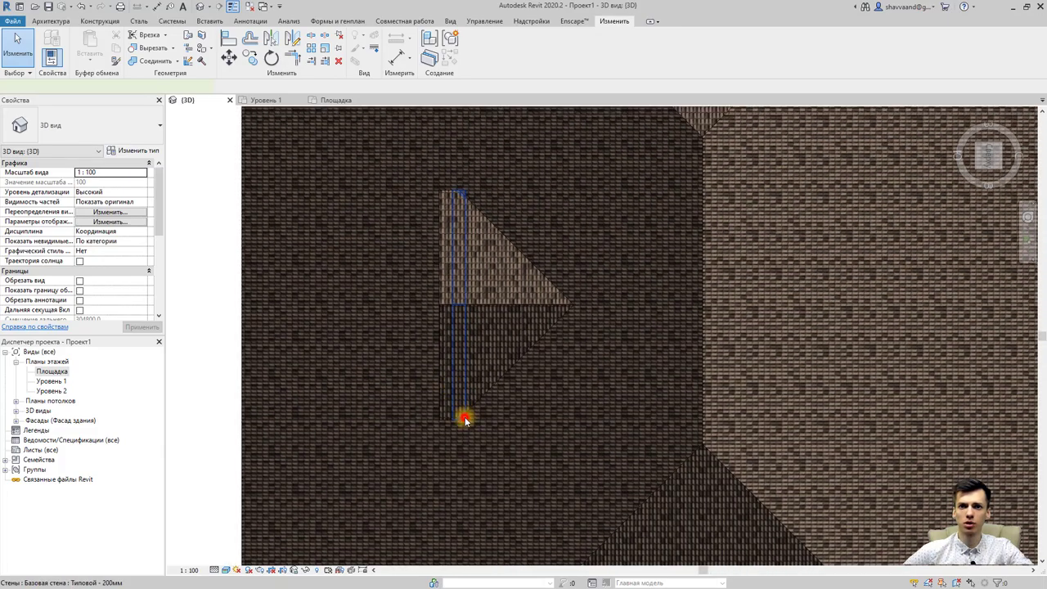
click(464, 419)
key(Delete)
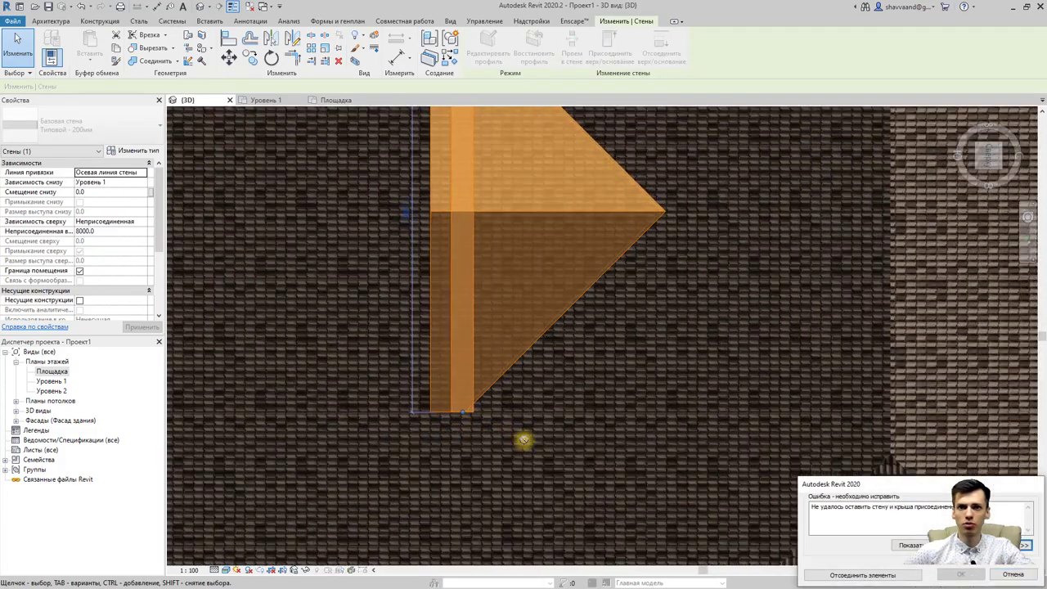
click(841, 573)
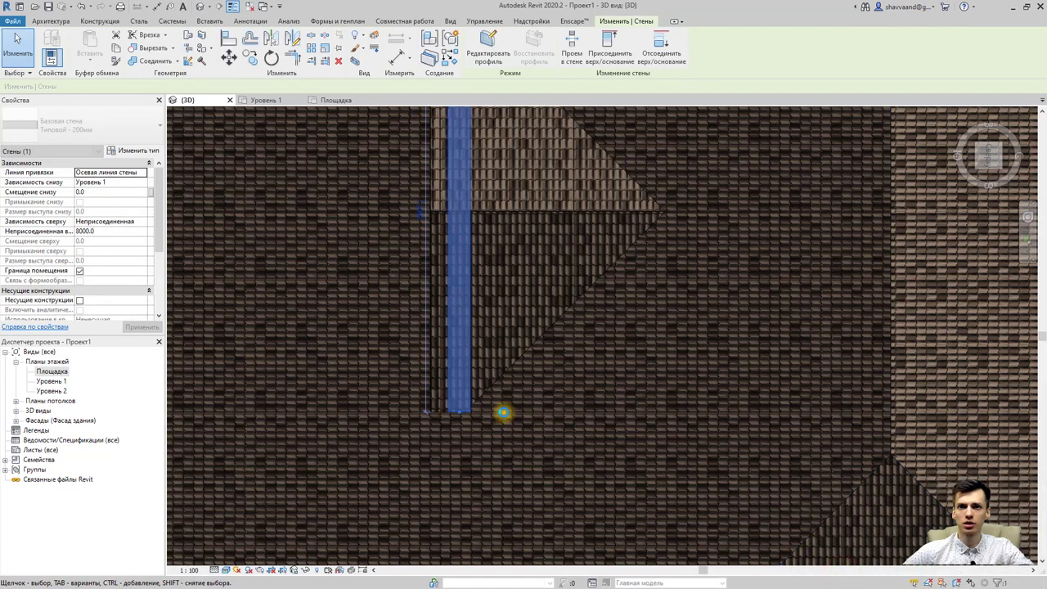
Try attaching the selected wall to the roof with Attach Top/Base
scroll(497, 415, up, 2)
scroll(461, 411, up, 1)
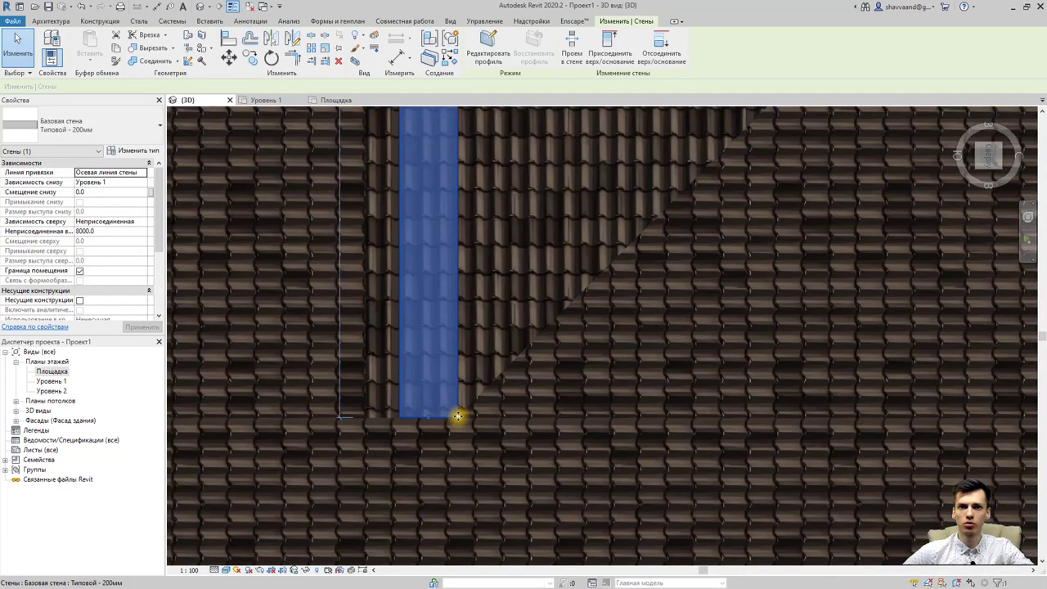
scroll(460, 419, down, 1)
scroll(451, 398, down, 2)
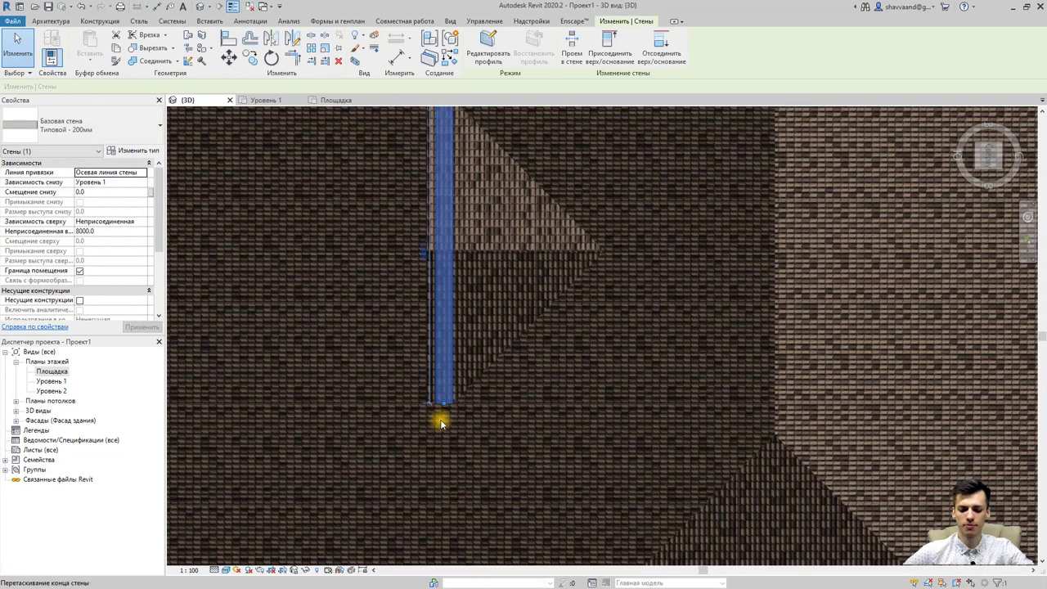
mouse_move(437, 420)
shift+middle_down()
mouse_move(524, 332)
mouse_move(584, 180)
shift+middle_up()
click(609, 50)
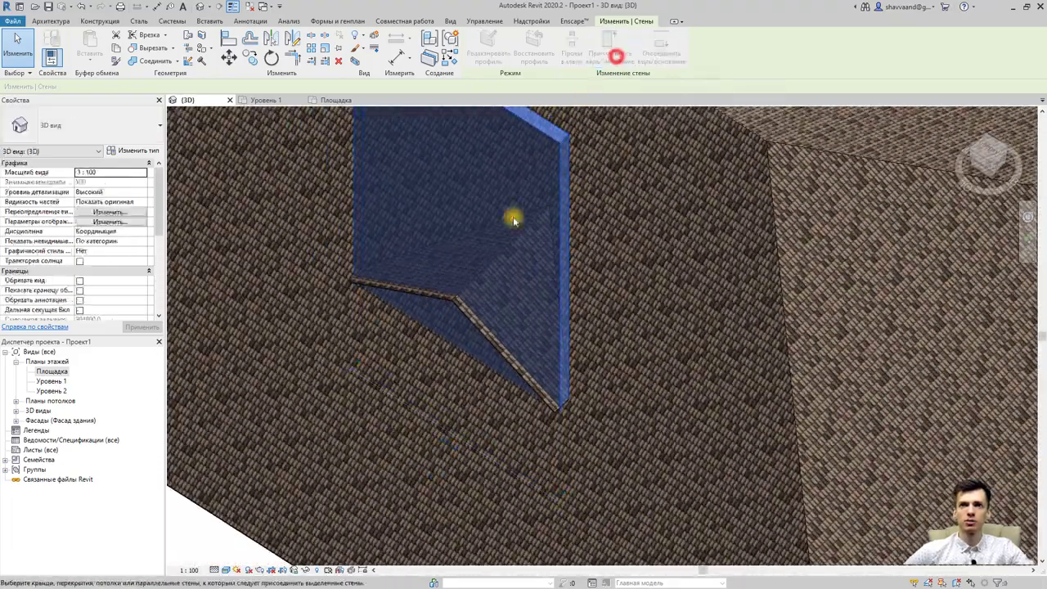
click(464, 313)
mouse_move(409, 369)
shift+middle_down()
mouse_move(467, 339)
mouse_move(577, 205)
mouse_move(458, 275)
shift+middle_up()
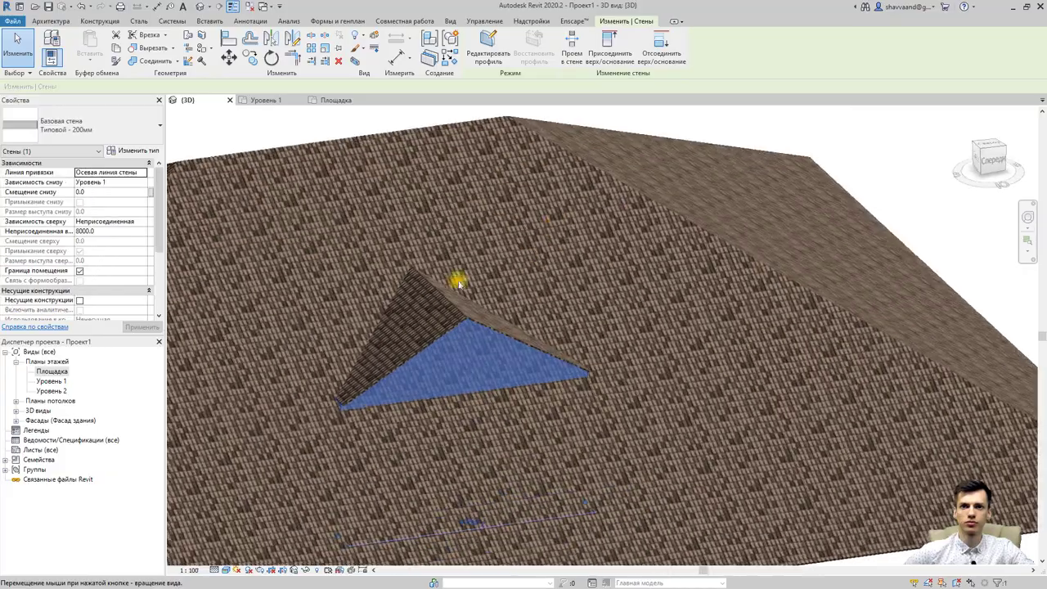
click(343, 305)
Attach the dormer's triangular gable wall top to the dormer roof
scroll(305, 417, up, 3)
scroll(304, 417, up, 2)
mouse_move(337, 482)
shift+middle_down()
mouse_move(418, 405)
mouse_move(454, 407)
mouse_move(436, 400)
mouse_move(358, 414)
mouse_move(368, 423)
shift+middle_up()
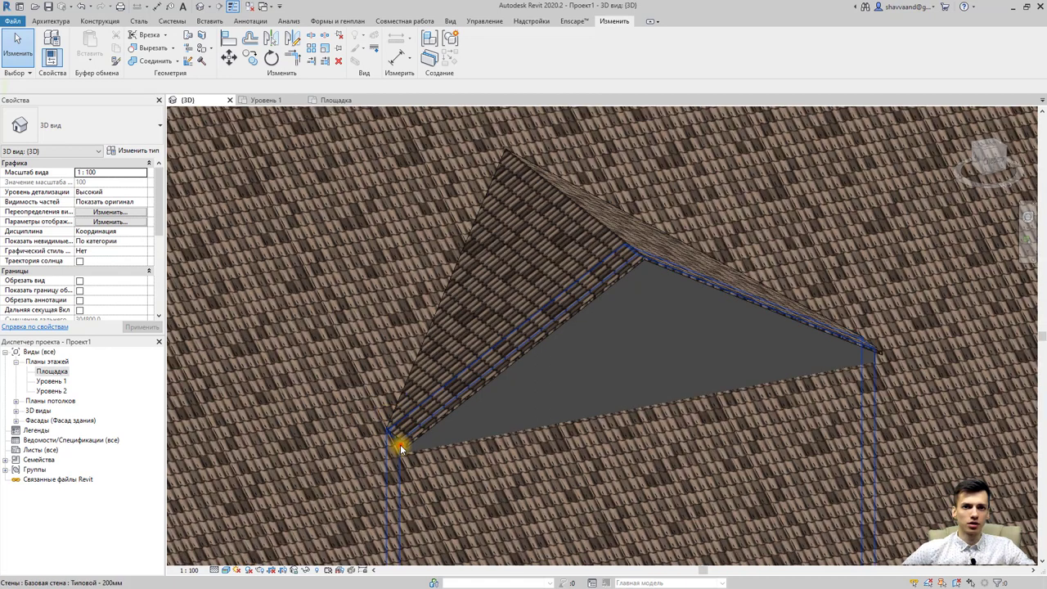
click(400, 444)
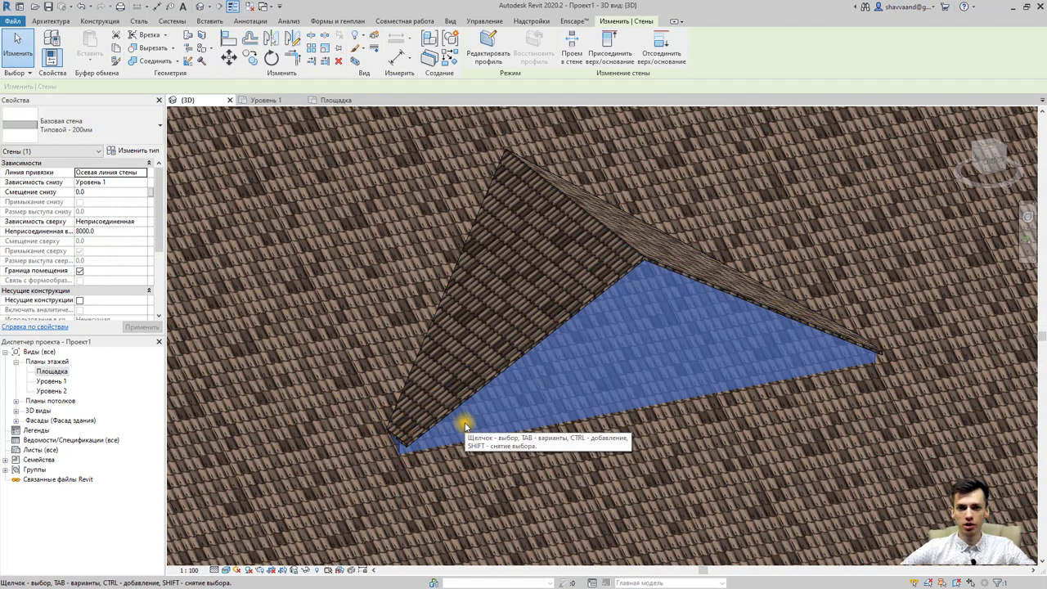
scroll(365, 431, up, 3)
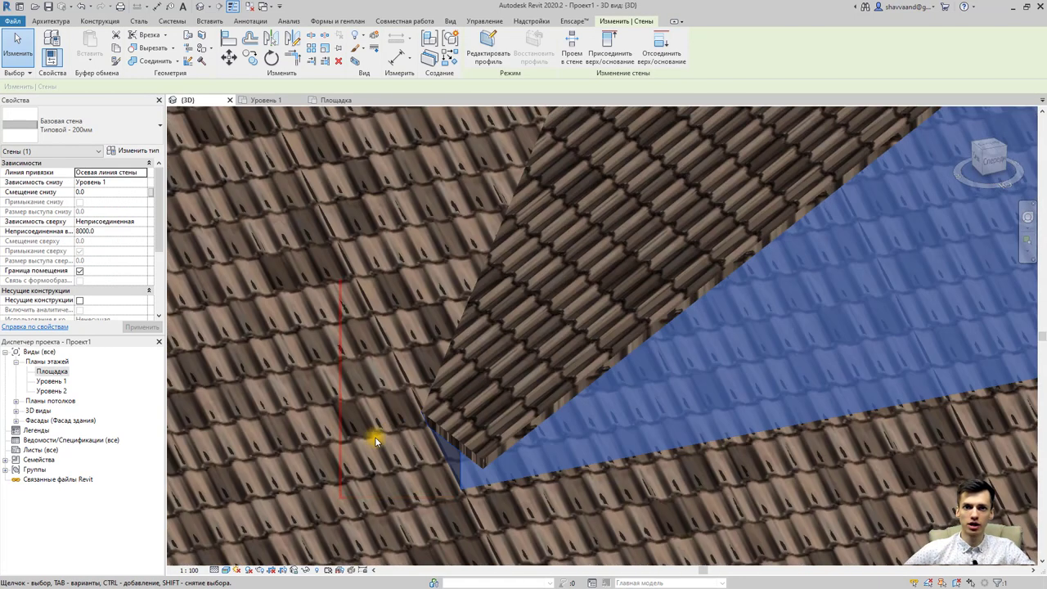
scroll(374, 437, up, 1)
scroll(432, 397, up, 2)
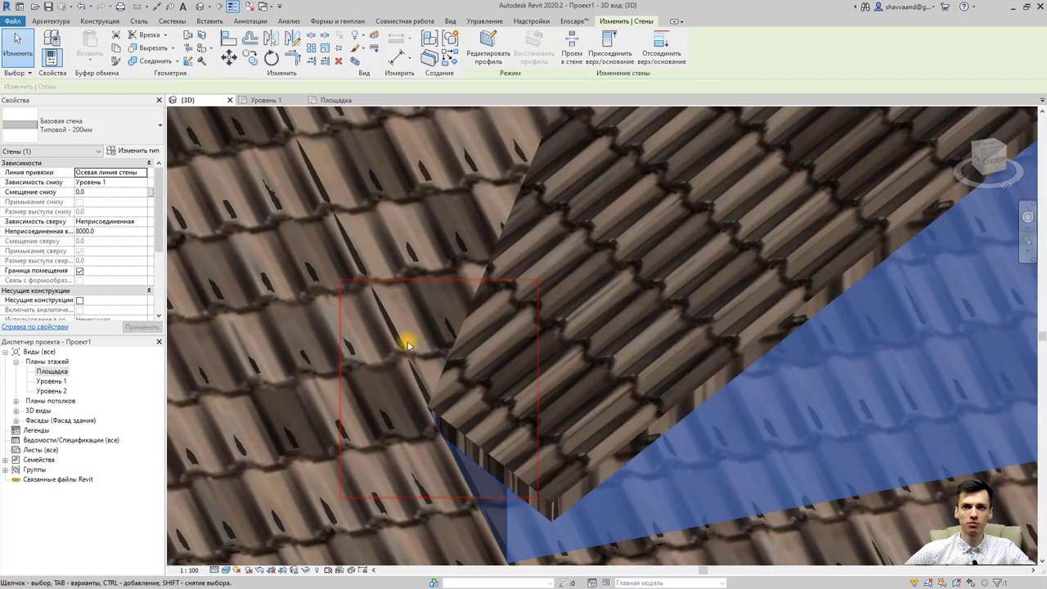
scroll(421, 365, down, 2)
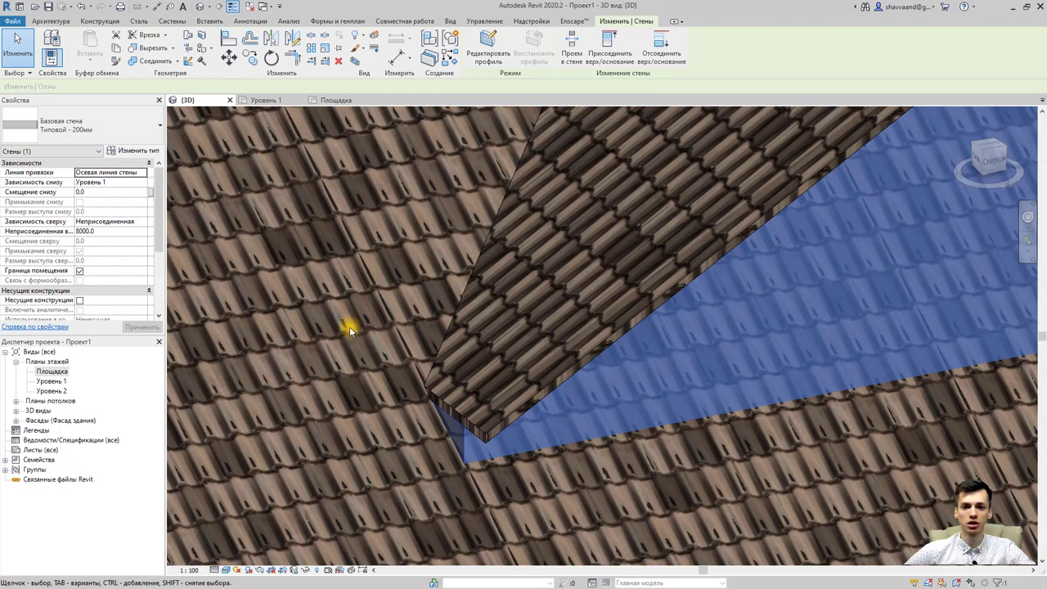
scroll(350, 327, down, 2)
scroll(350, 327, down, 2)
scroll(354, 327, down, 2)
scroll(384, 338, down, 1)
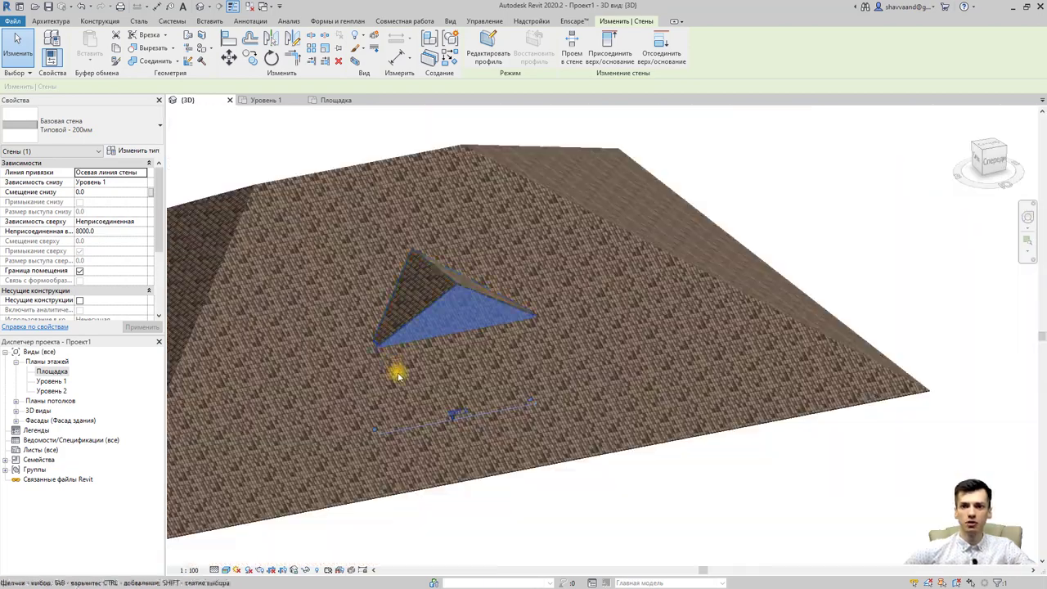
shift+middle_drag(420, 421, 546, 224)
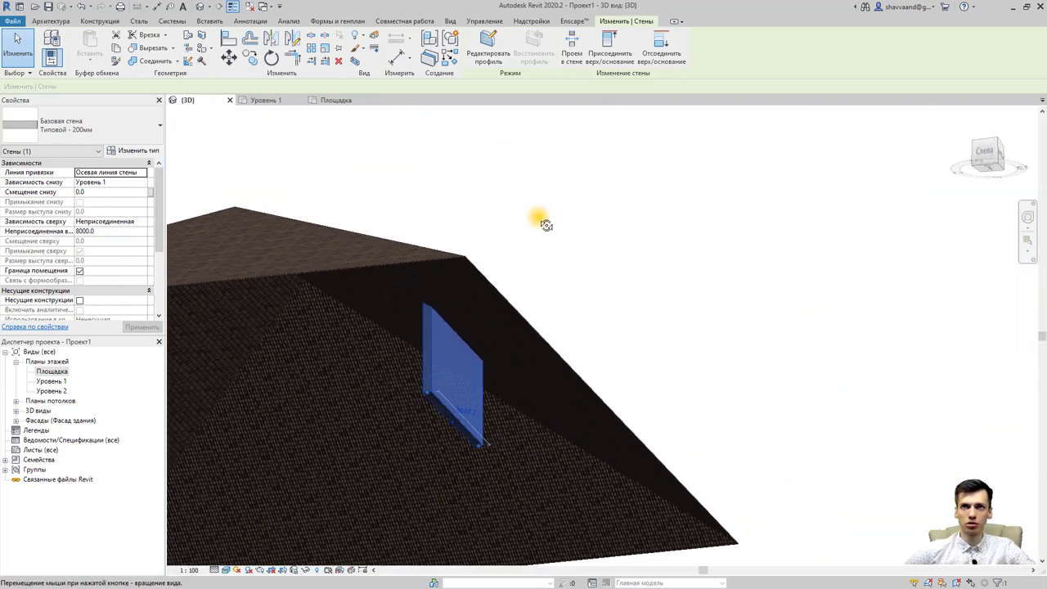
click(612, 59)
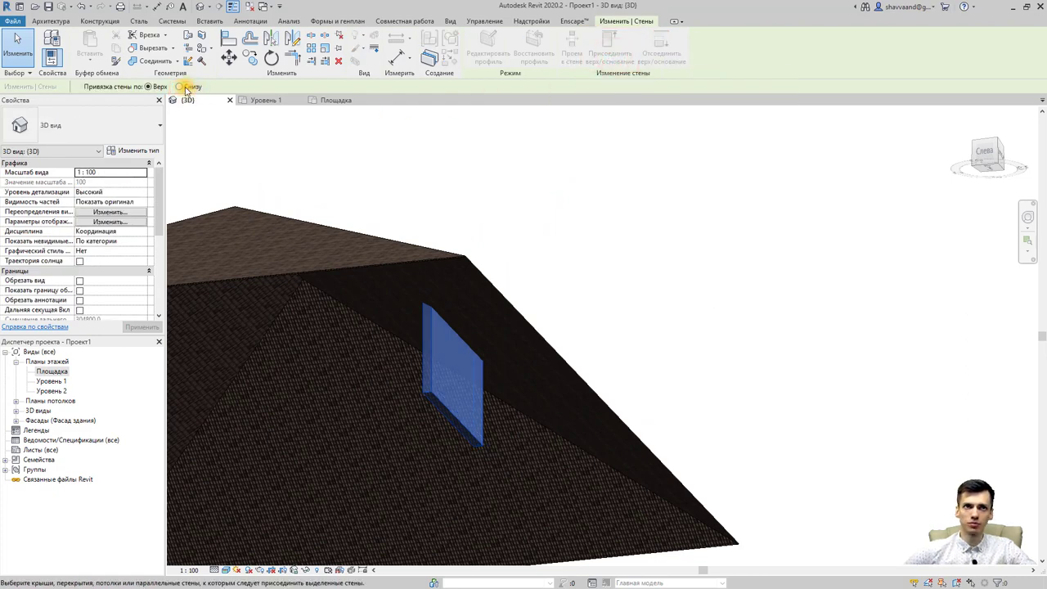
mouse_move(415, 131)
shift+middle_down()
mouse_move(397, 300)
mouse_move(399, 514)
mouse_move(451, 494)
mouse_move(496, 303)
mouse_move(568, 302)
mouse_move(626, 344)
mouse_move(430, 466)
mouse_move(321, 496)
mouse_move(311, 486)
shift+middle_up()
click(412, 525)
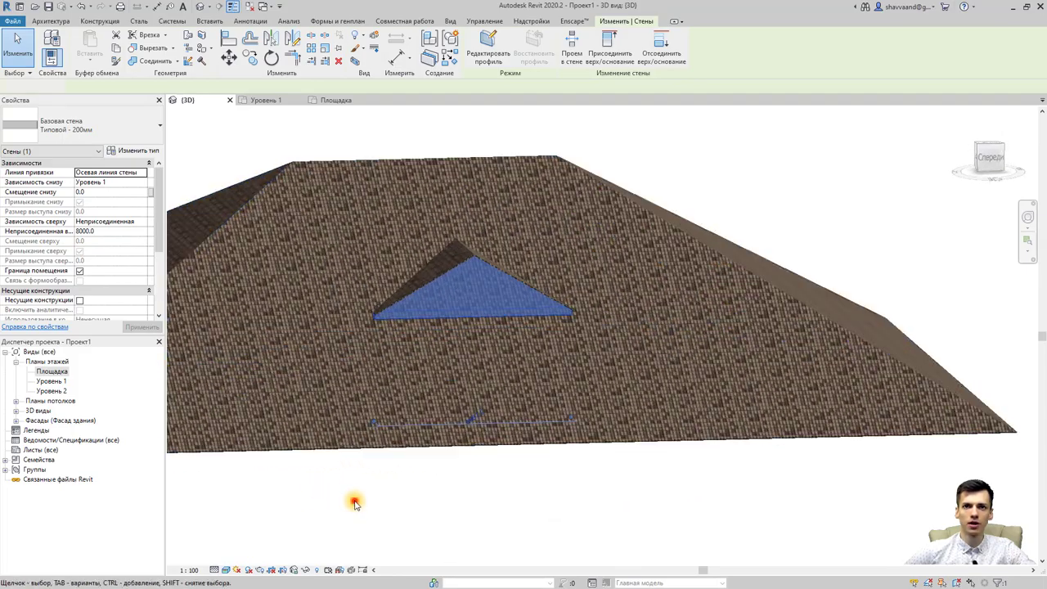
click(354, 501)
mouse_move(530, 426)
shift+middle_down()
mouse_move(367, 439)
mouse_move(281, 484)
mouse_move(402, 479)
mouse_move(514, 295)
mouse_move(490, 304)
mouse_move(489, 402)
mouse_move(480, 260)
shift+middle_up()
Start the Dormer opening tool from the Architecture tab's Opening panel
click(489, 305)
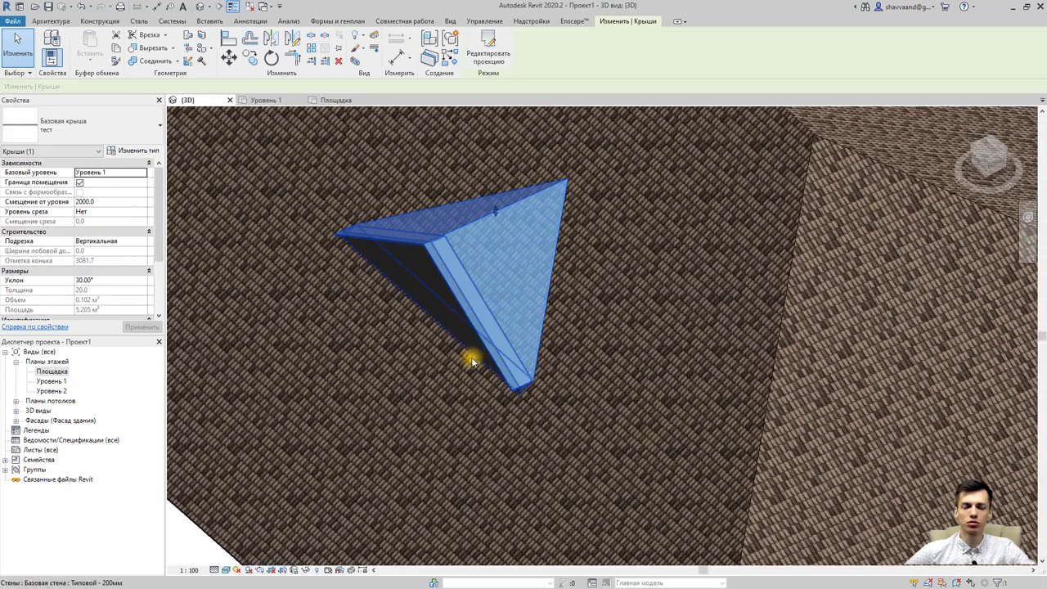
shift+middle_drag(467, 358, 442, 386)
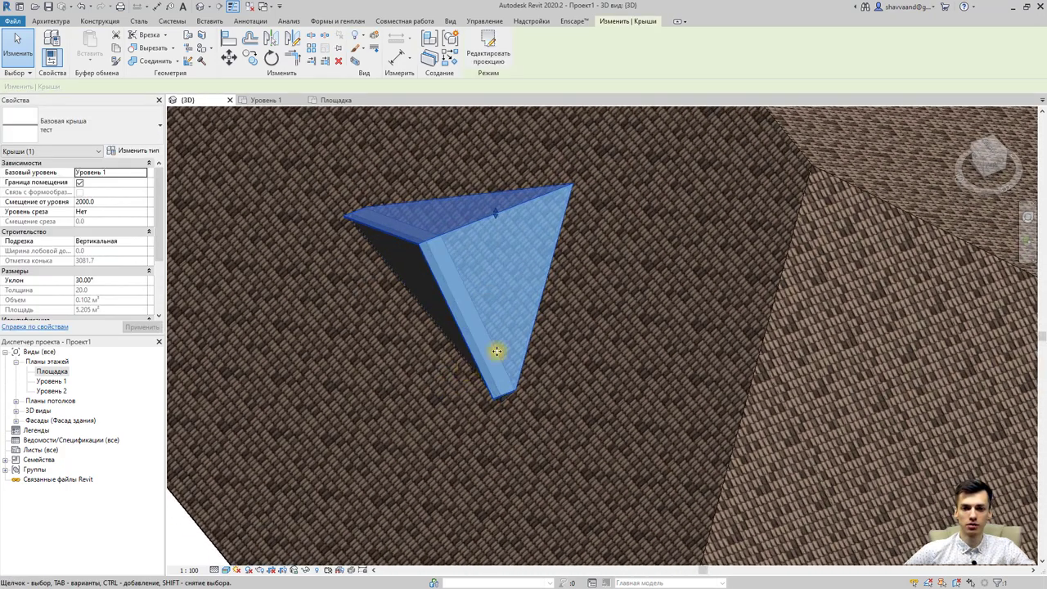
shift+middle_drag(475, 317, 401, 256)
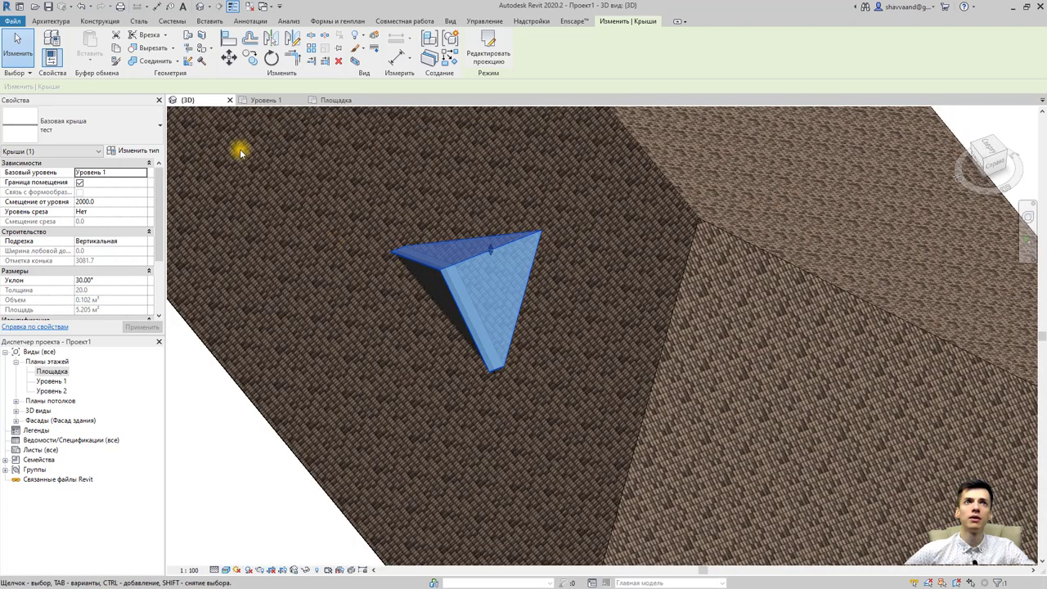
click(59, 22)
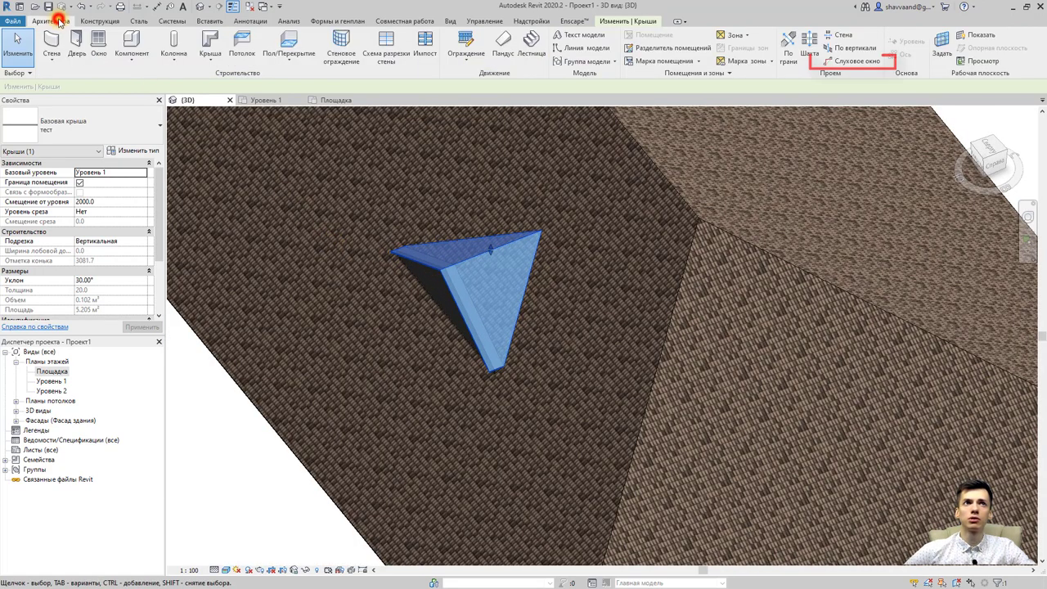
click(851, 62)
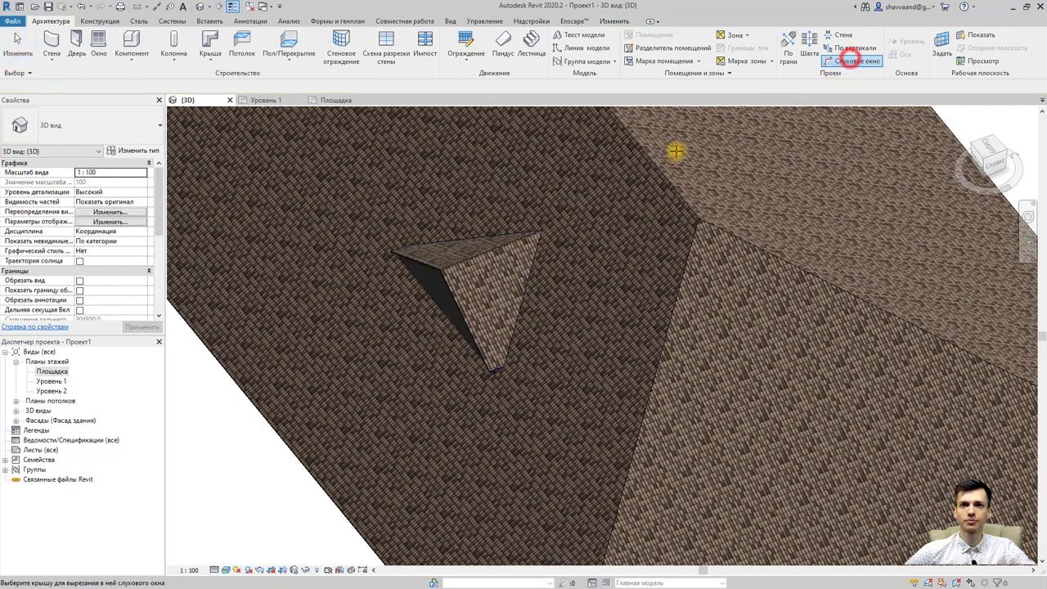
scroll(545, 248, up, 3)
scroll(685, 175, down, 2)
scroll(703, 164, down, 2)
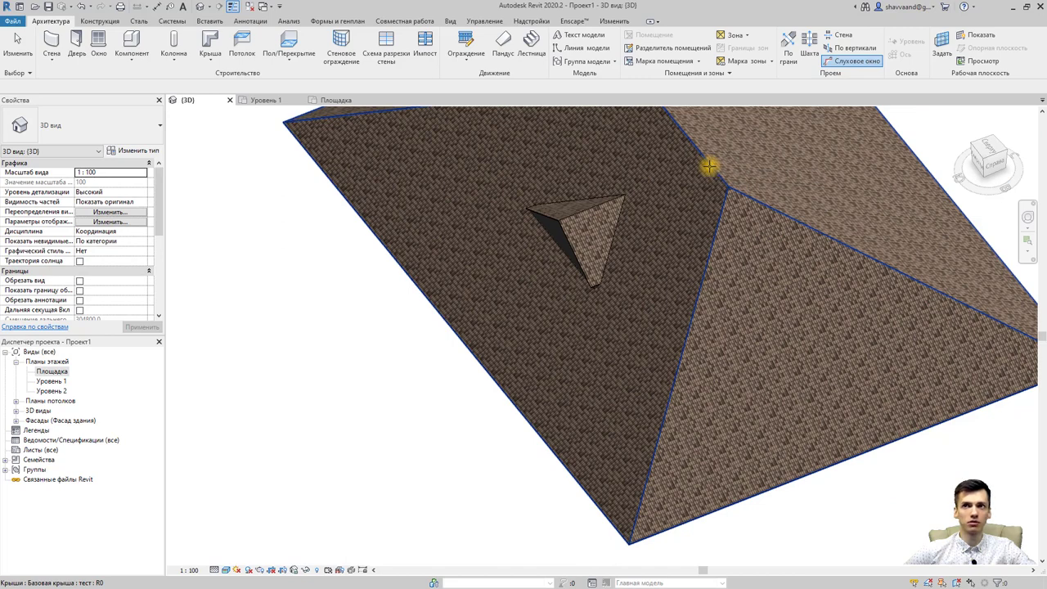
Pick the main hip roof to cut and the dormer wall face as a boundary, flipping the line
click(709, 166)
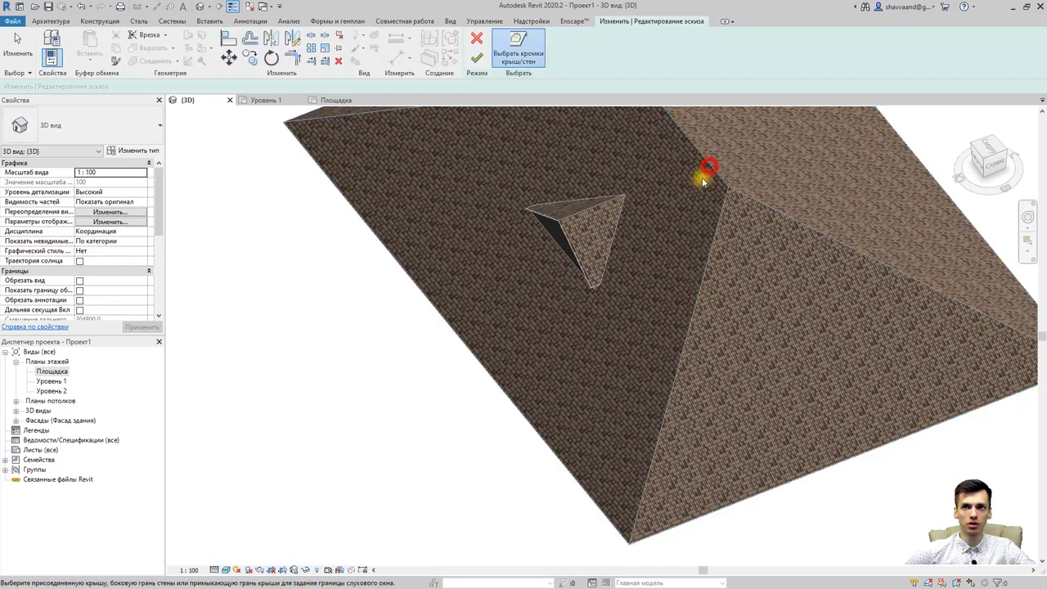
middle_drag(596, 252, 542, 304)
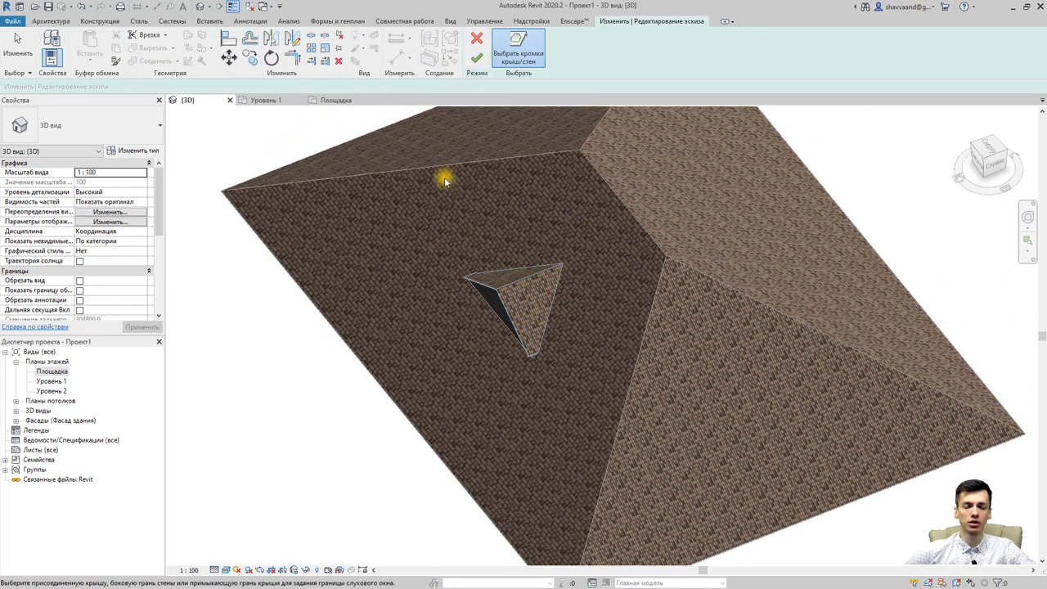
scroll(497, 325, up, 3)
scroll(519, 315, up, 1)
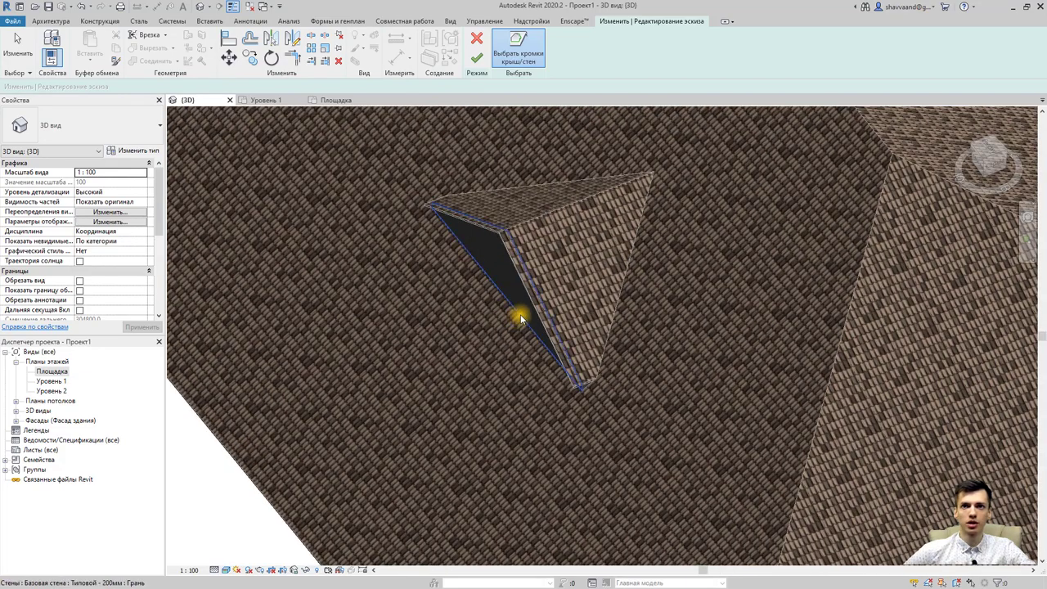
click(518, 317)
mouse_move(503, 311)
shift+middle_down()
mouse_move(477, 368)
mouse_move(503, 368)
shift+middle_up()
scroll(497, 298, up, 5)
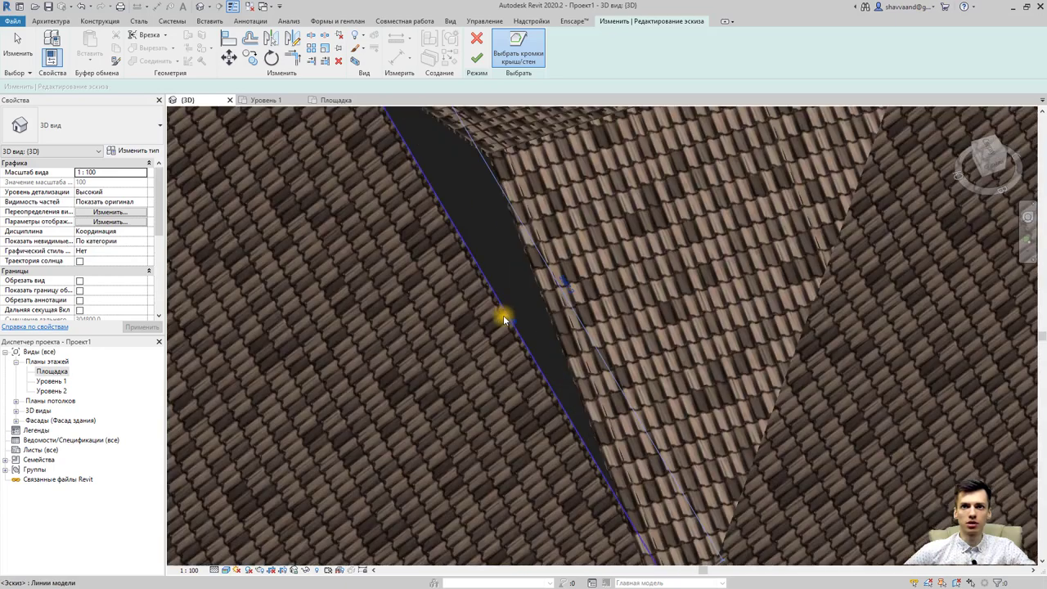
scroll(503, 315, up, 4)
mouse_move(506, 375)
shift+middle_down()
mouse_move(567, 317)
mouse_move(531, 322)
shift+middle_up()
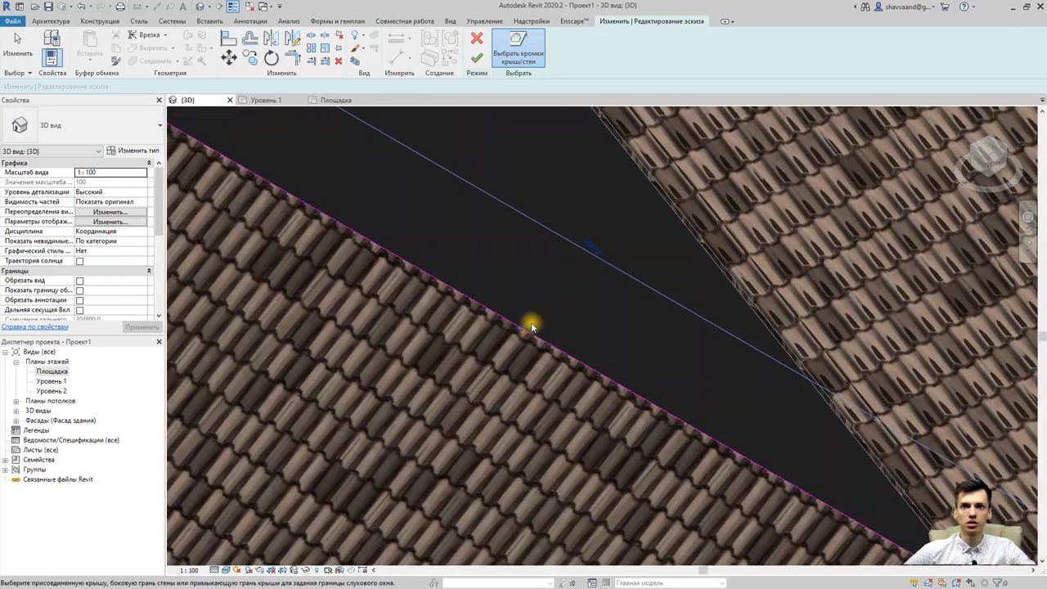
scroll(521, 328, down, 3)
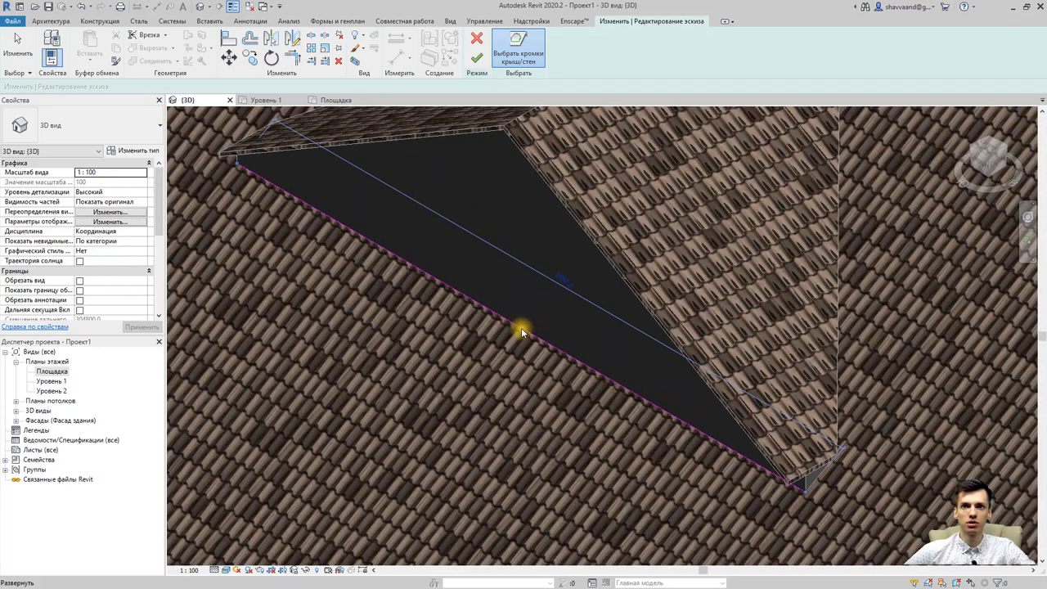
click(521, 330)
Pick the dormer wall and roof edges as boundary lines, removing unwanted lines in the gap
shift+middle_drag(554, 318, 505, 339)
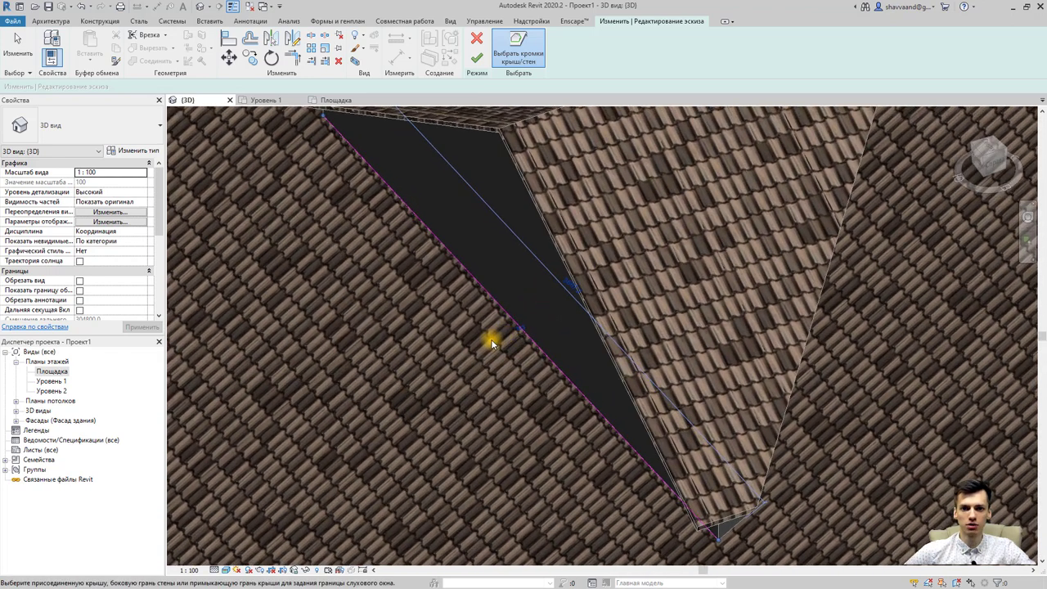
click(522, 330)
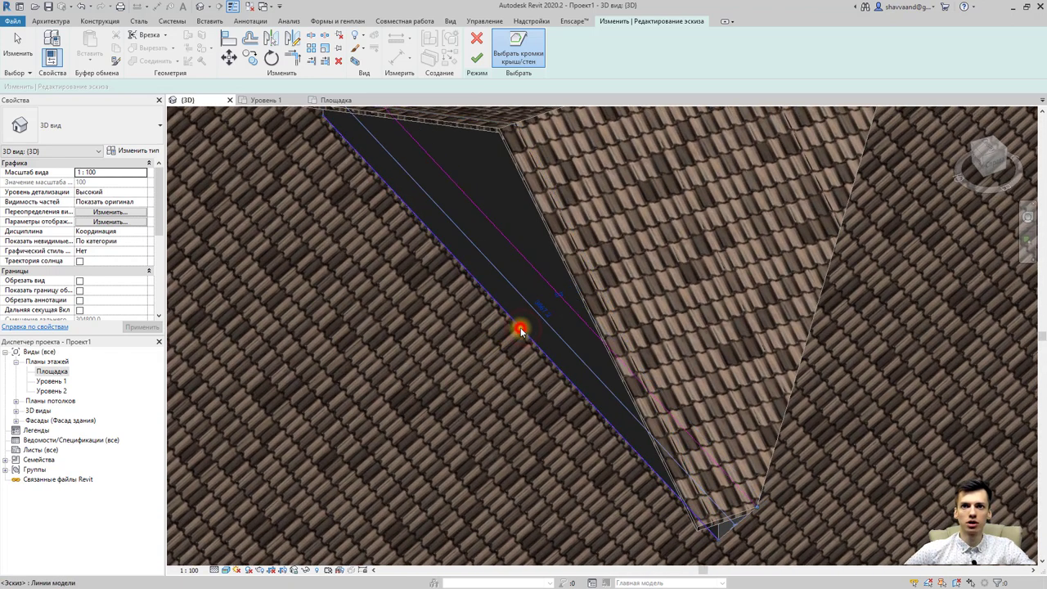
click(521, 330)
click(533, 331)
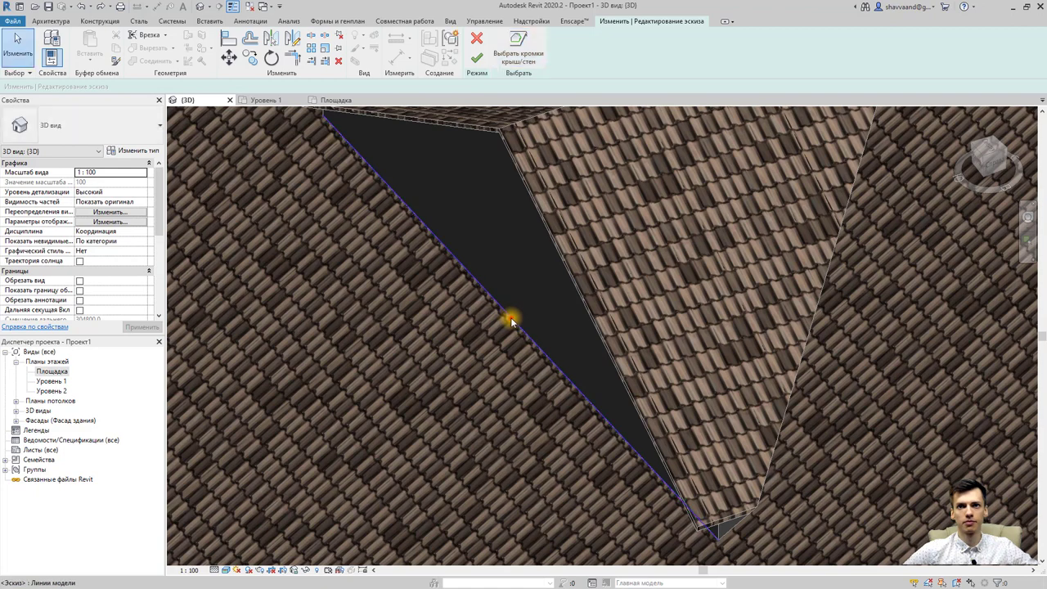
click(510, 318)
scroll(521, 327, down, 2)
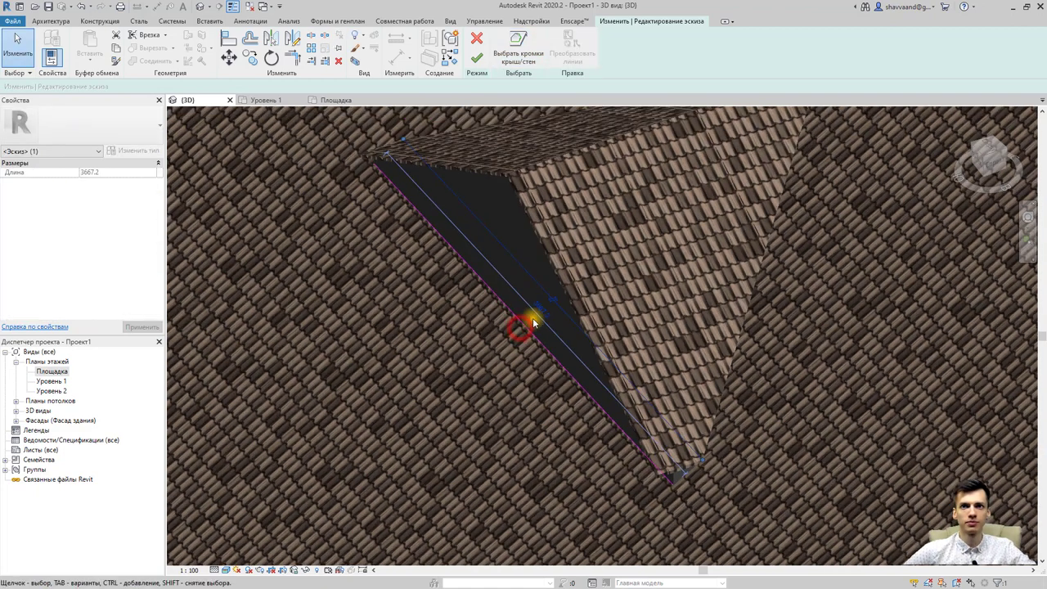
click(528, 330)
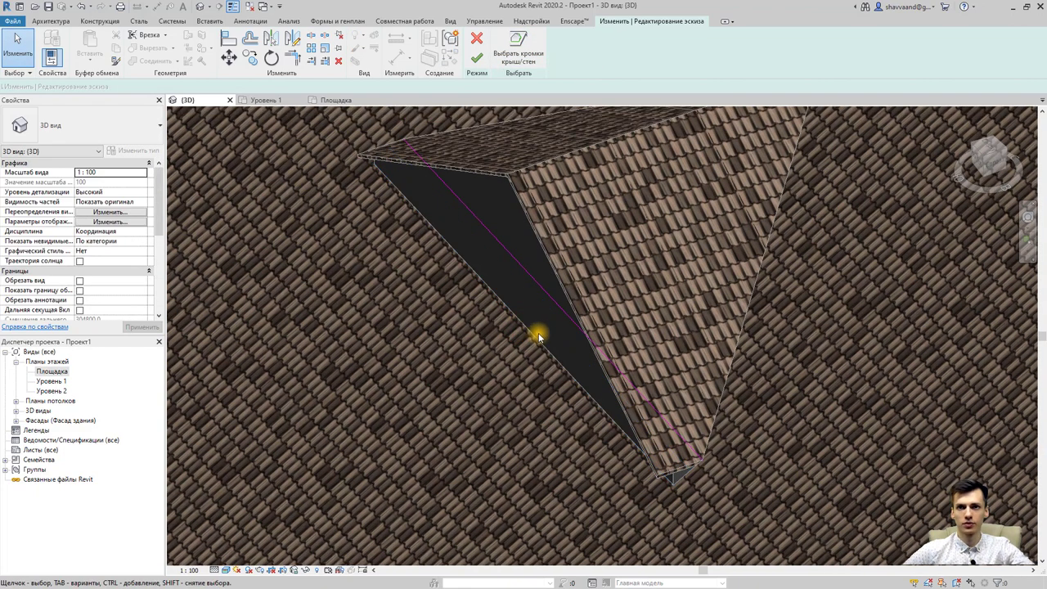
Inspect the 3667.2-long boundary line along the dormer roof's lower edge
click(555, 307)
mouse_move(499, 364)
shift+middle_down()
mouse_move(543, 346)
mouse_move(553, 307)
shift+middle_up()
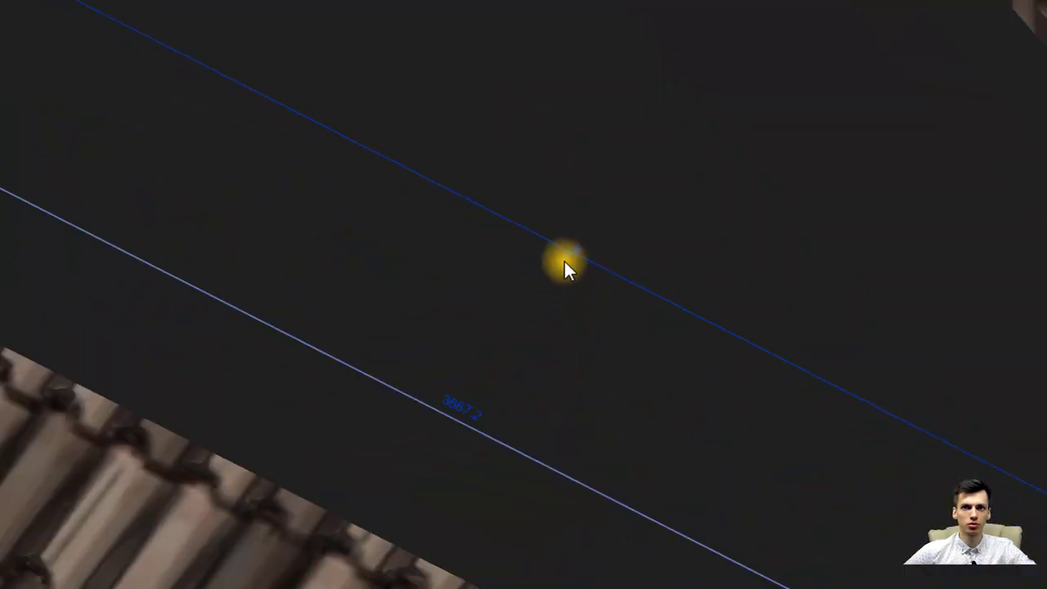
mouse_move(564, 261)
shift+middle_down()
mouse_move(527, 364)
mouse_move(386, 269)
mouse_move(460, 221)
mouse_move(528, 243)
mouse_move(568, 280)
shift+middle_up()
scroll(568, 280, up, 2)
scroll(577, 276, up, 2)
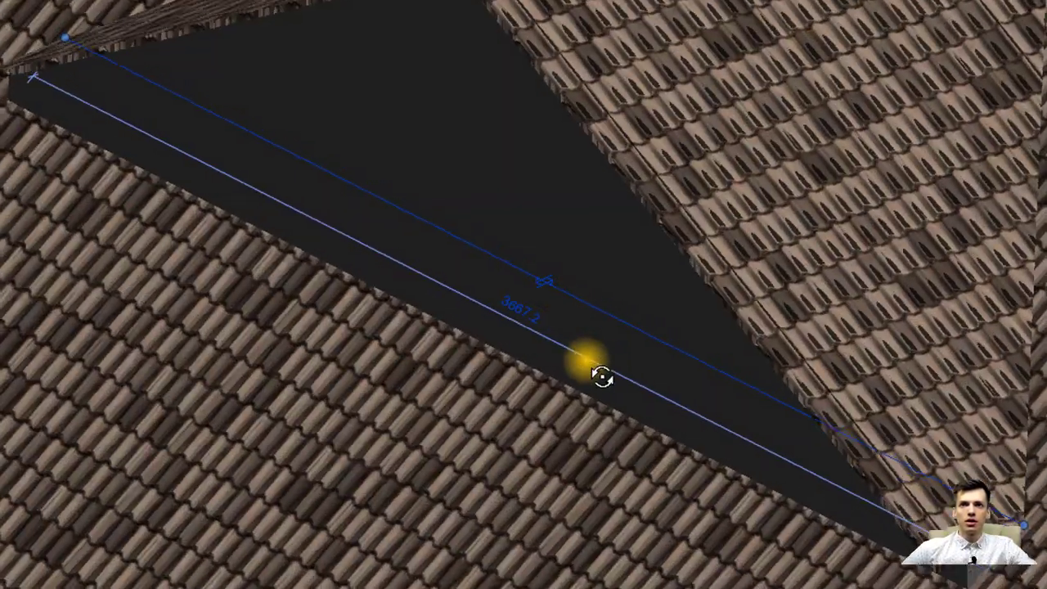
click(542, 281)
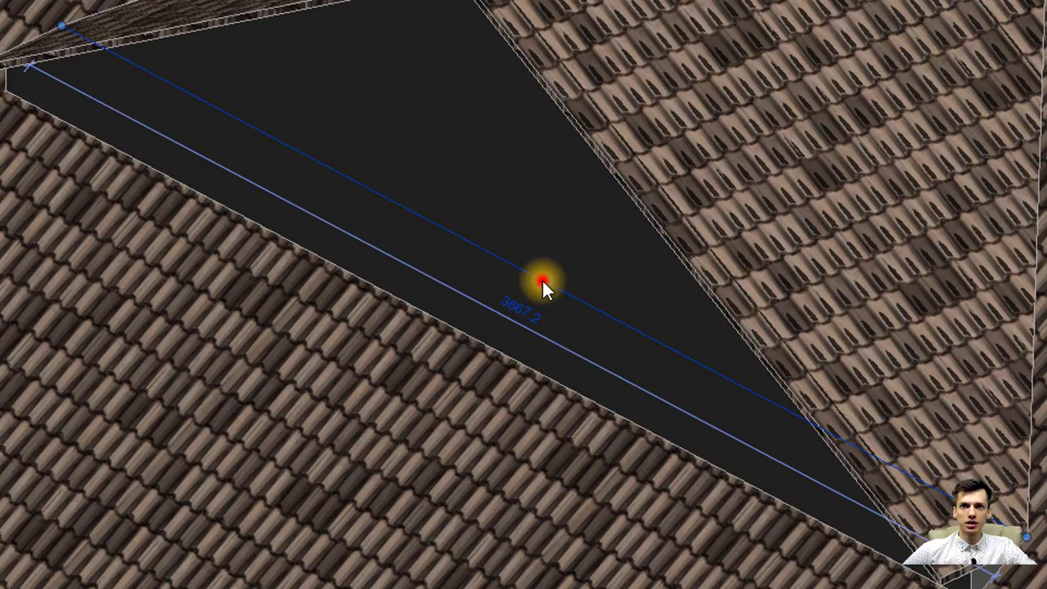
click(491, 347)
scroll(491, 347, down, 3)
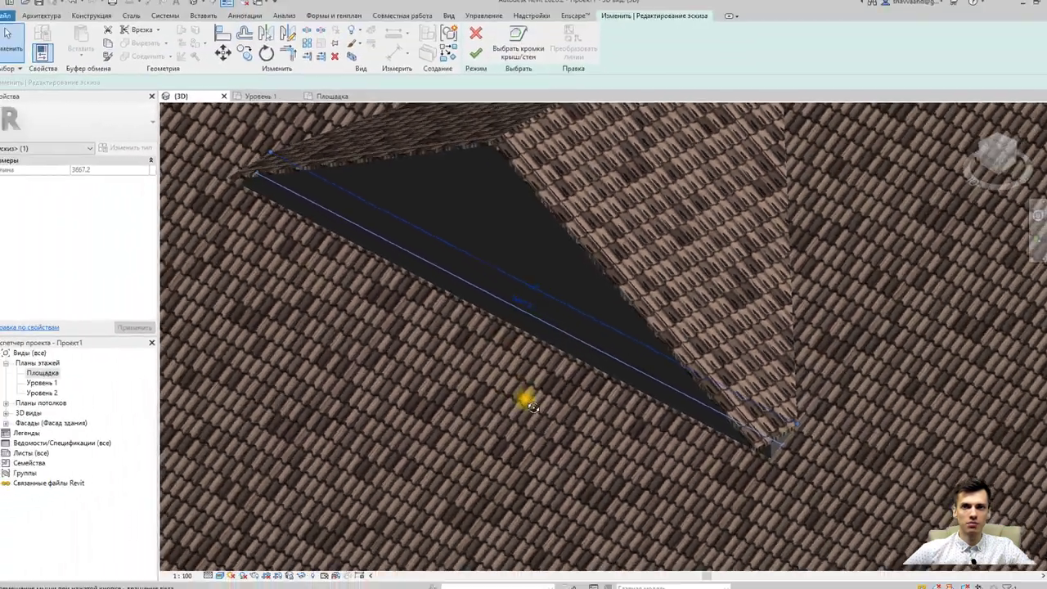
mouse_move(526, 398)
shift+middle_down()
mouse_move(580, 406)
mouse_move(669, 389)
mouse_move(739, 313)
mouse_move(711, 345)
mouse_move(678, 348)
mouse_move(531, 283)
shift+middle_up()
mouse_move(528, 355)
shift+middle_down()
mouse_move(580, 346)
mouse_move(598, 324)
mouse_move(438, 354)
shift+middle_up()
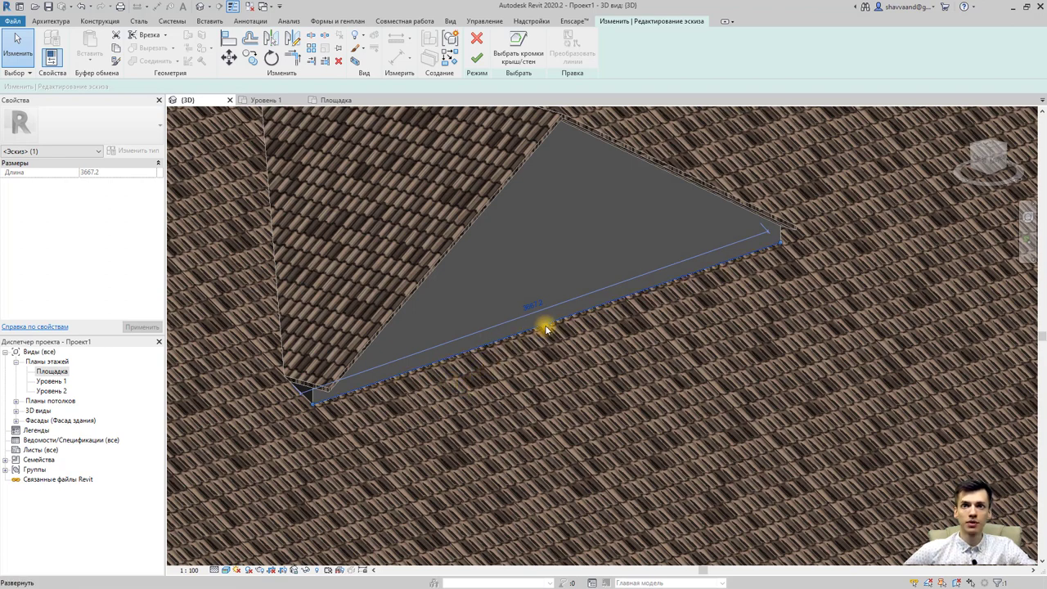
mouse_move(510, 341)
shift+middle_down()
mouse_move(475, 368)
mouse_move(484, 319)
shift+middle_up()
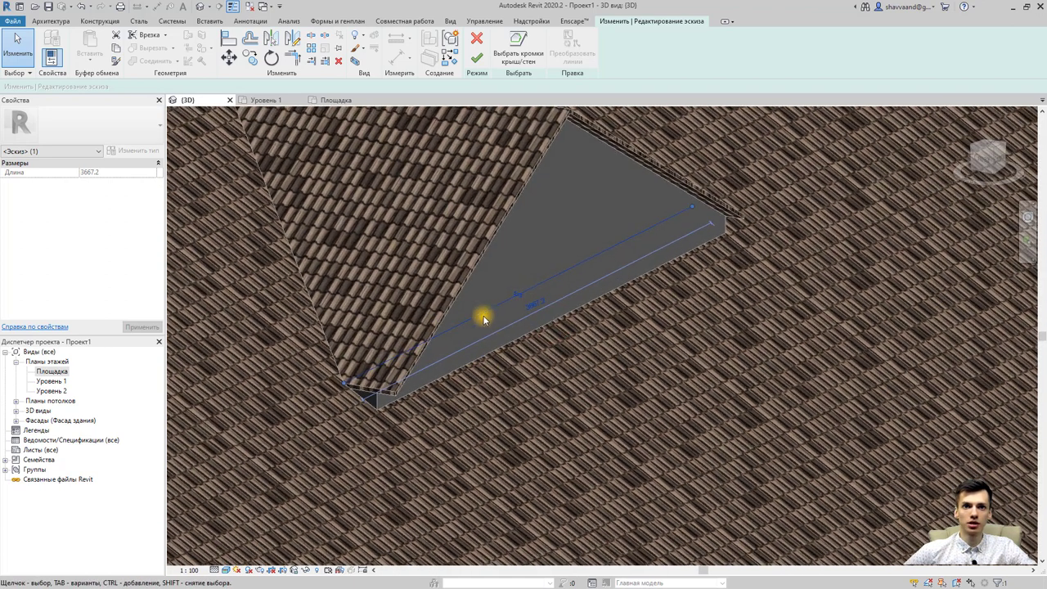
mouse_move(548, 333)
shift+middle_down()
mouse_move(479, 358)
mouse_move(485, 381)
mouse_move(421, 397)
mouse_move(434, 384)
shift+middle_up()
Reactivate Pick Roof/Wall Edges and trim two boundary lines into a closed corner
click(531, 54)
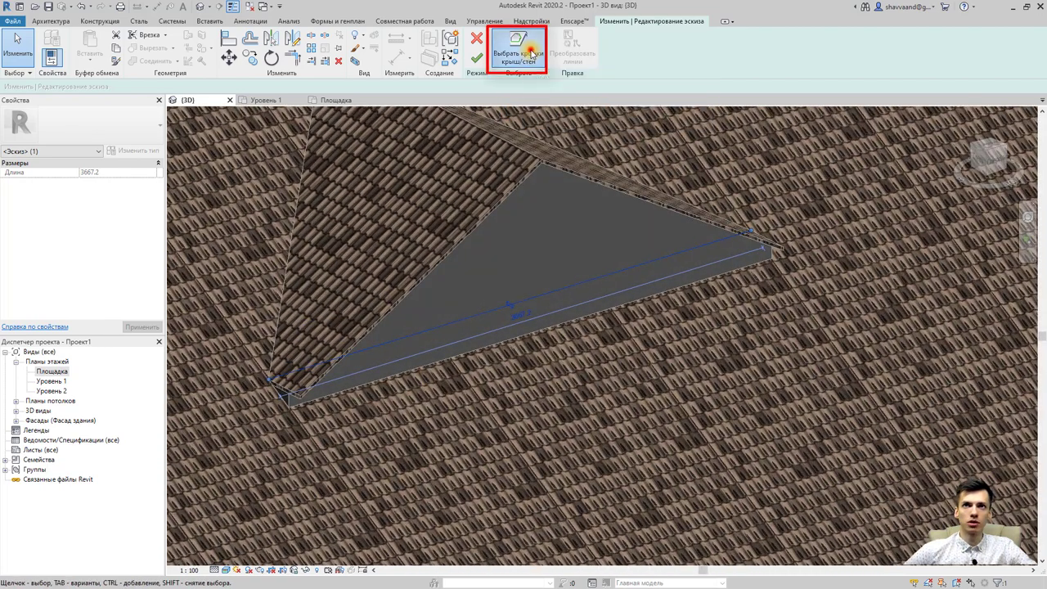
mouse_move(533, 123)
shift+middle_down()
mouse_move(537, 168)
mouse_move(619, 206)
mouse_move(713, 194)
shift+middle_up()
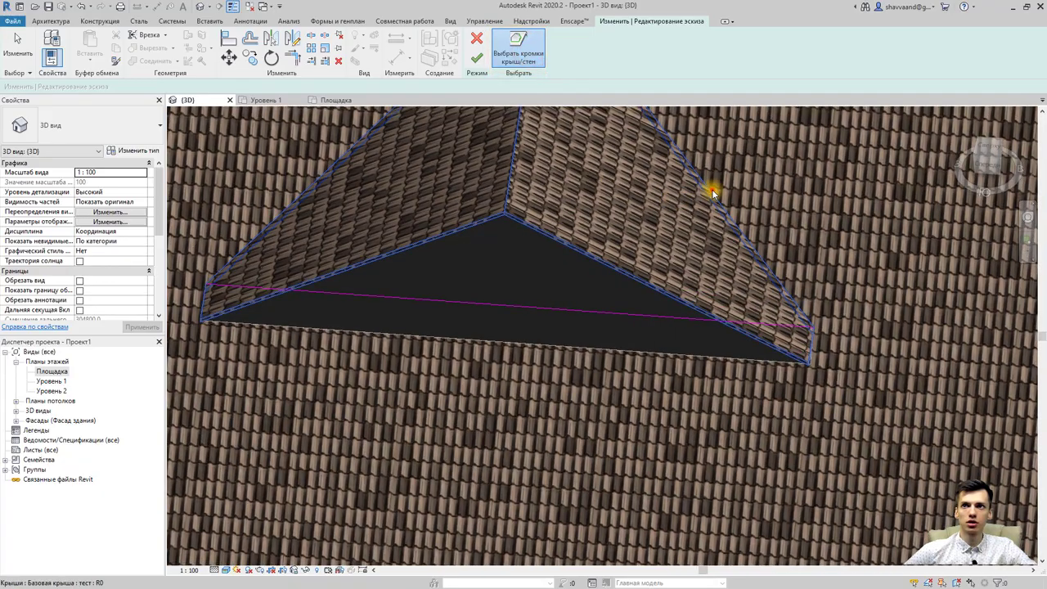
mouse_move(703, 264)
shift+middle_down()
mouse_move(608, 295)
mouse_move(529, 292)
mouse_move(536, 178)
mouse_move(566, 175)
shift+middle_up()
scroll(760, 381, up, 5)
scroll(724, 393, up, 3)
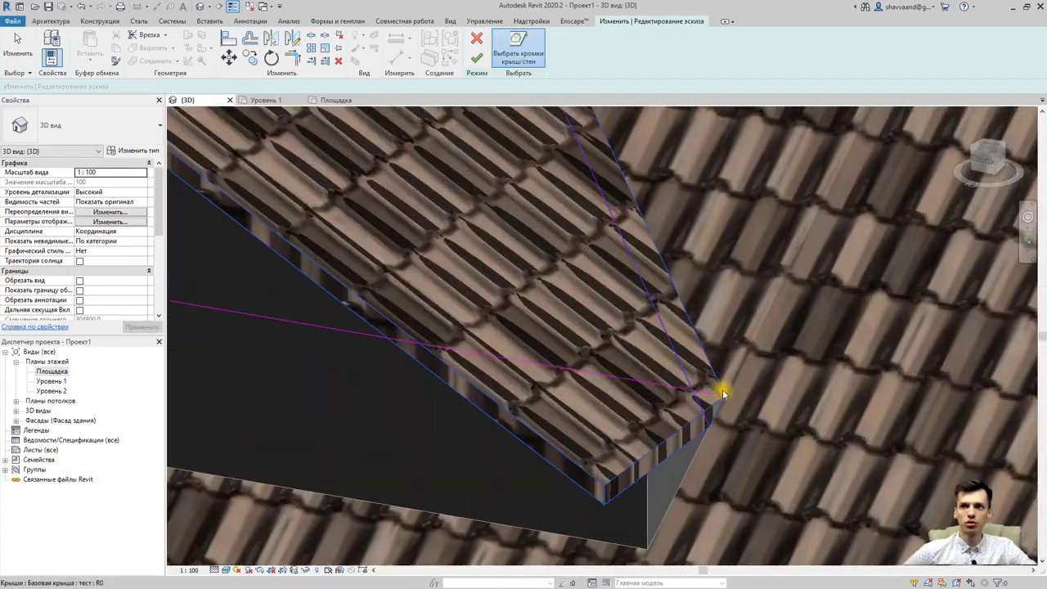
click(292, 62)
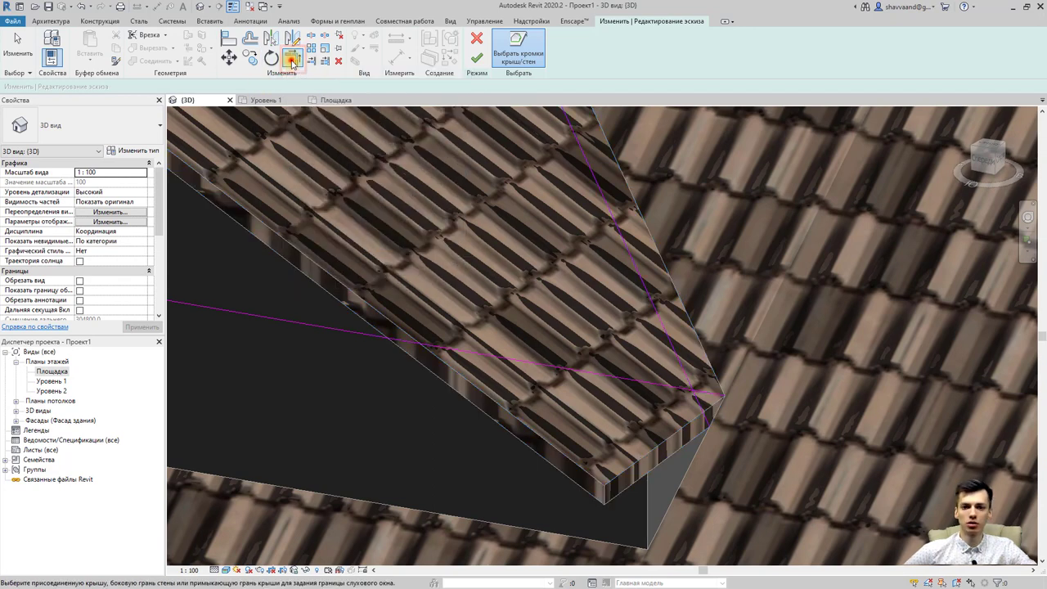
click(651, 296)
click(643, 379)
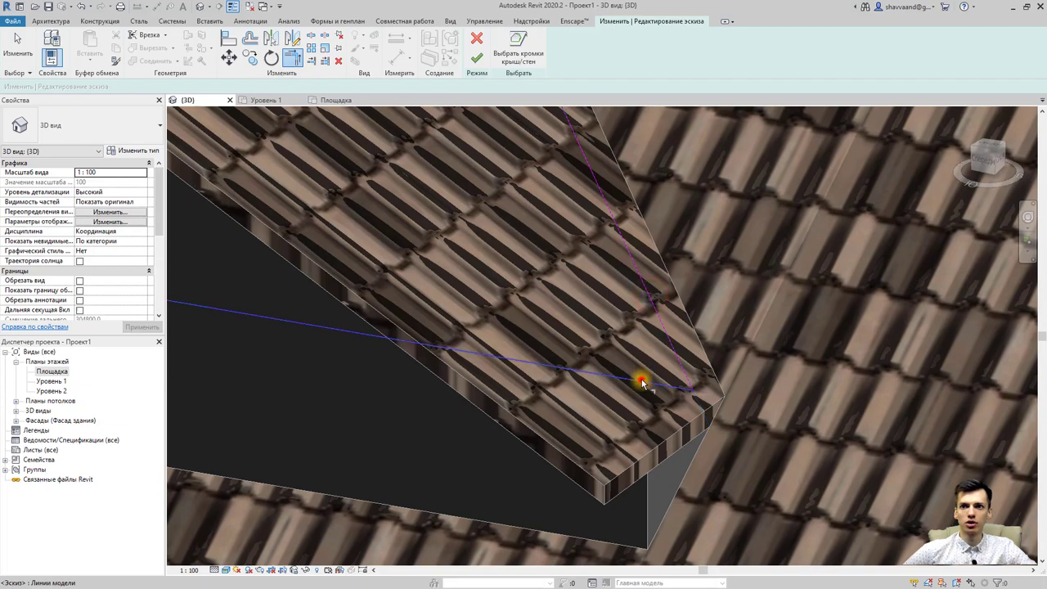
scroll(431, 334, down, 5)
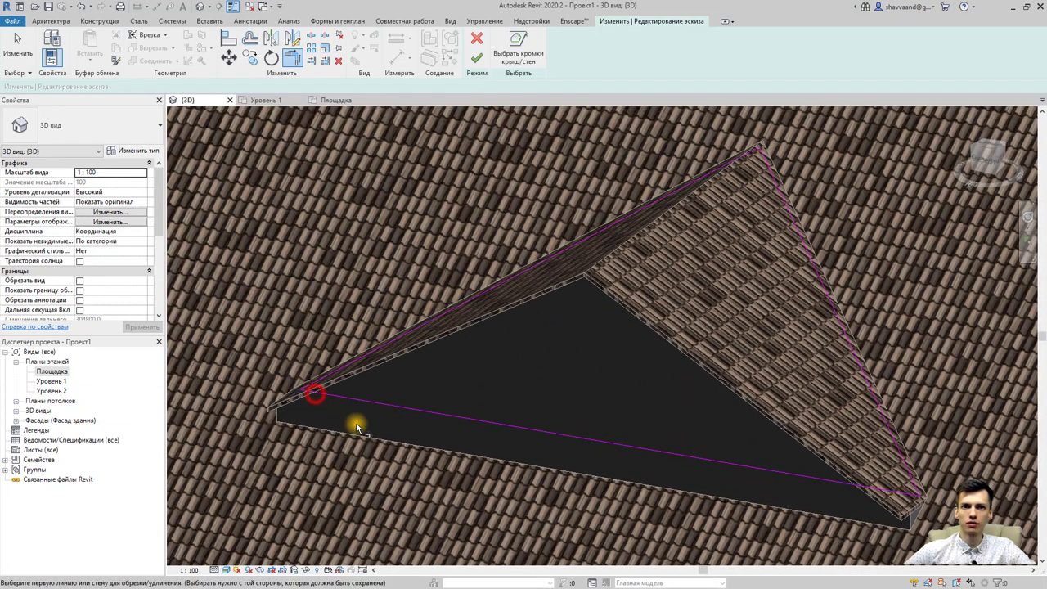
Finish the sketch to cut the dormer opening, then open the Площадка floor plan
shift+middle_drag(357, 427, 626, 205)
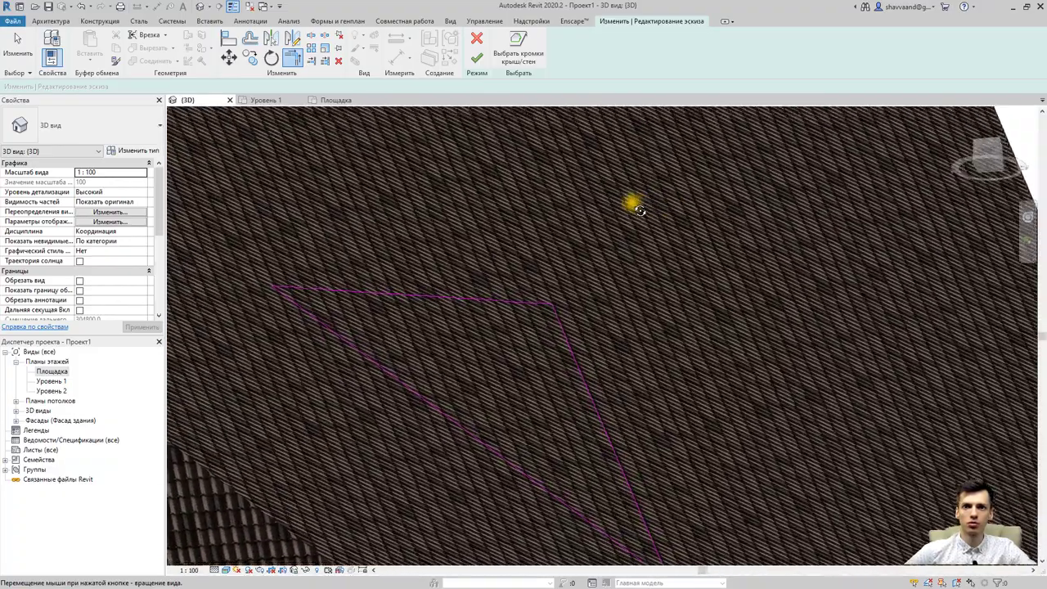
click(476, 59)
mouse_move(490, 134)
shift+middle_down()
mouse_move(517, 273)
mouse_move(593, 324)
mouse_move(650, 335)
mouse_move(761, 292)
mouse_move(828, 285)
mouse_move(856, 302)
mouse_move(815, 343)
mouse_move(598, 409)
mouse_move(471, 436)
mouse_move(381, 437)
mouse_move(369, 421)
shift+middle_up()
scroll(369, 409, down, 4)
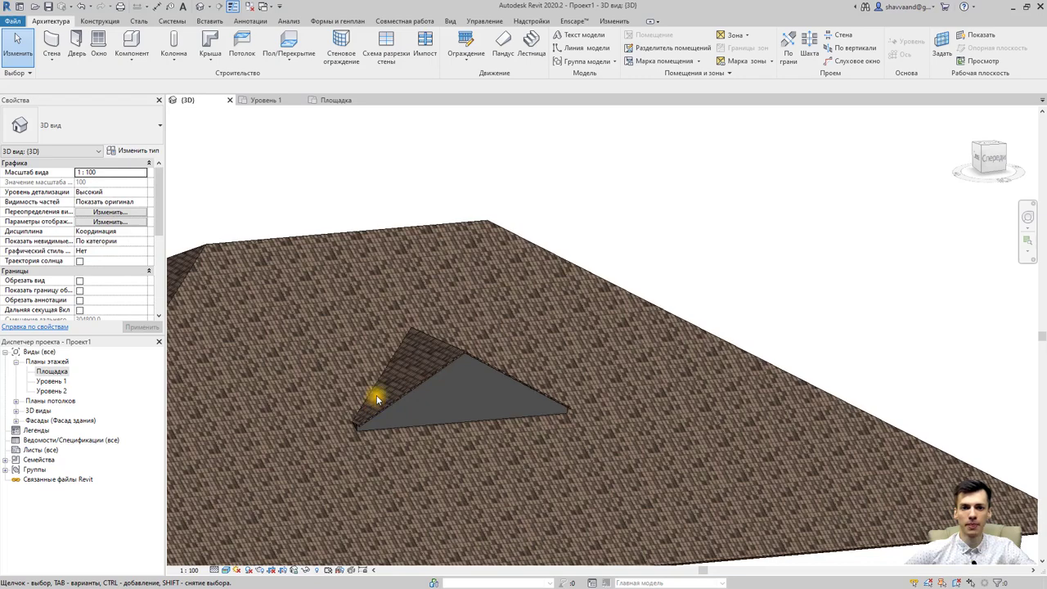
mouse_move(502, 344)
shift+middle_down()
mouse_move(542, 351)
mouse_move(491, 372)
shift+middle_up()
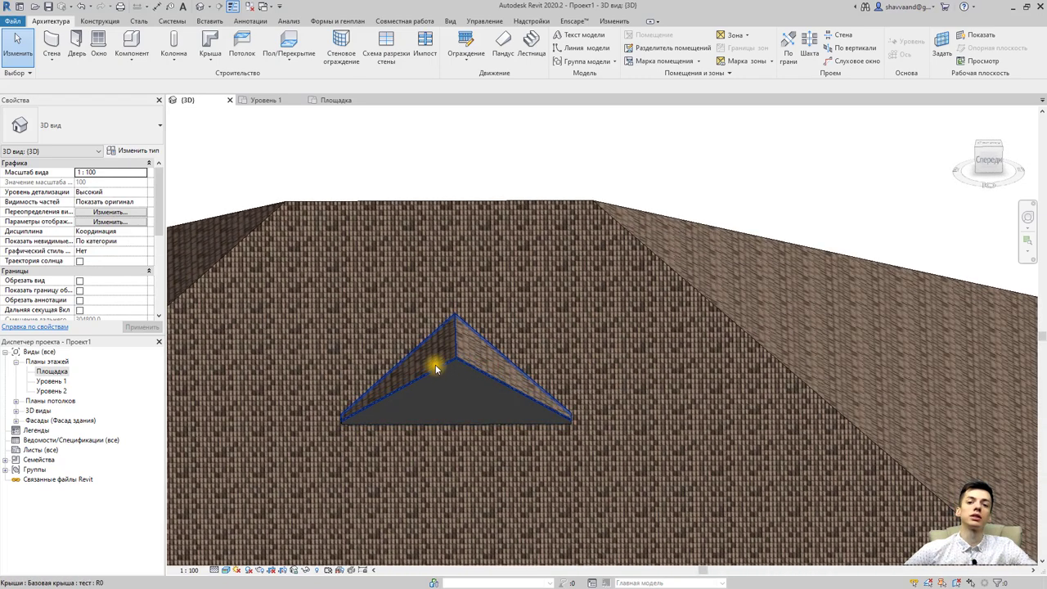
double_click(64, 373)
scroll(425, 266, down, 2)
Start a new footprint roof placed on Уровень 1
scroll(452, 384, down, 2)
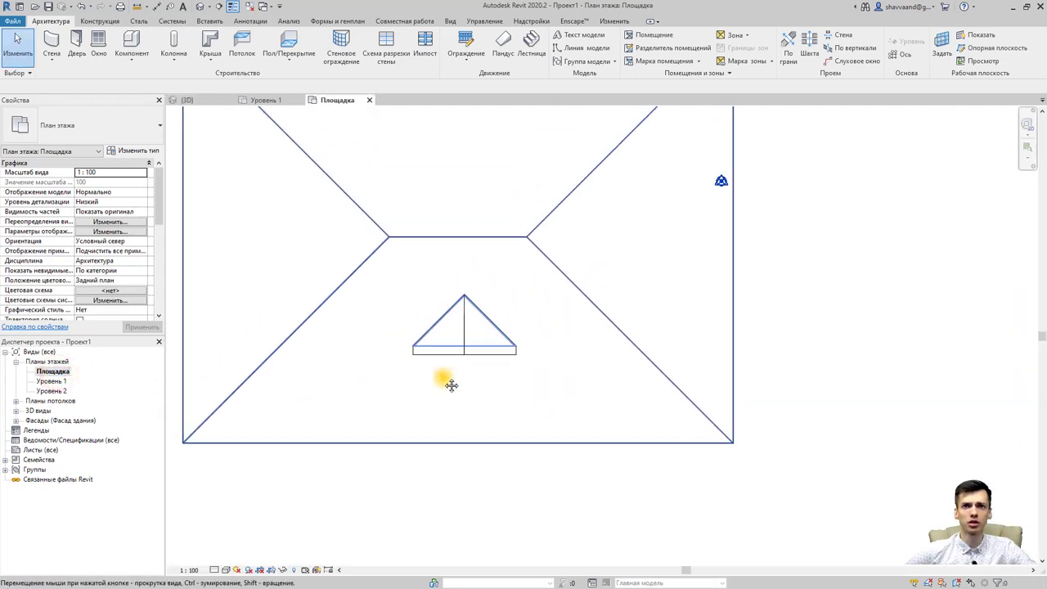
mouse_move(452, 385)
middle_down()
mouse_move(478, 247)
mouse_move(418, 245)
middle_up()
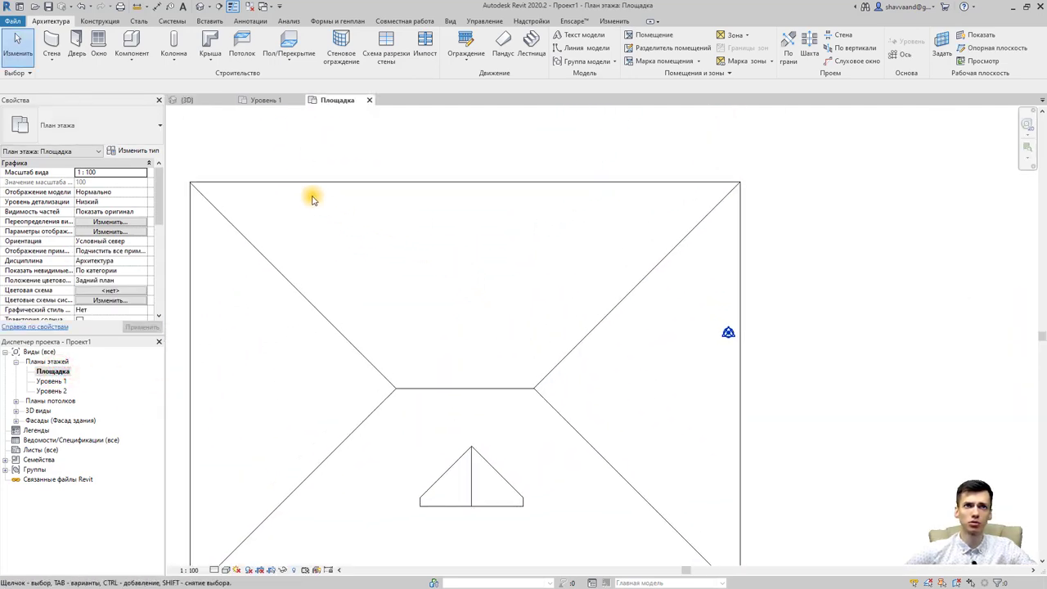
click(209, 39)
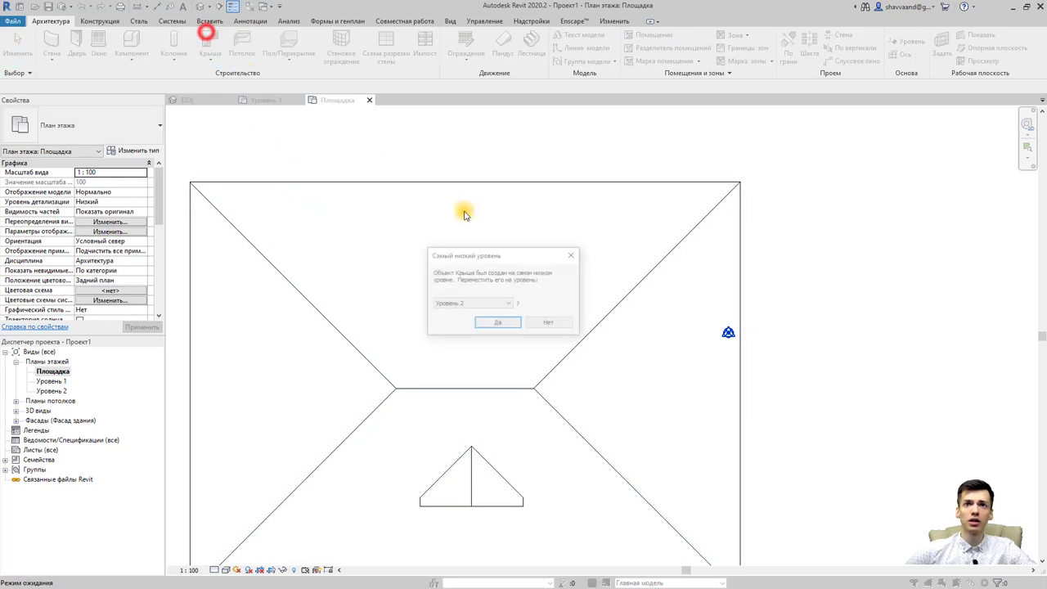
click(494, 304)
click(463, 318)
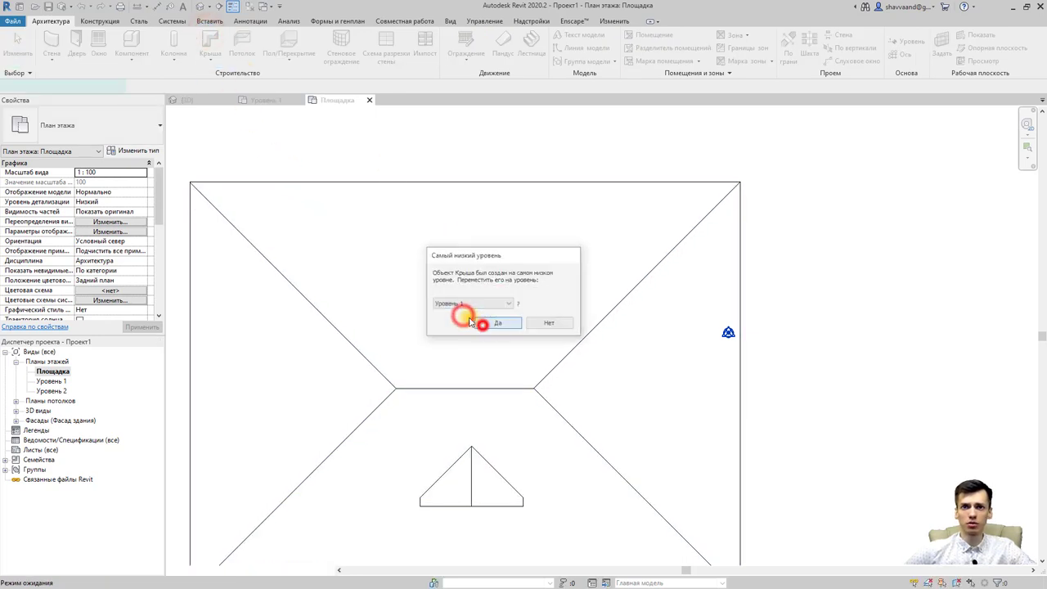
click(484, 323)
click(418, 217)
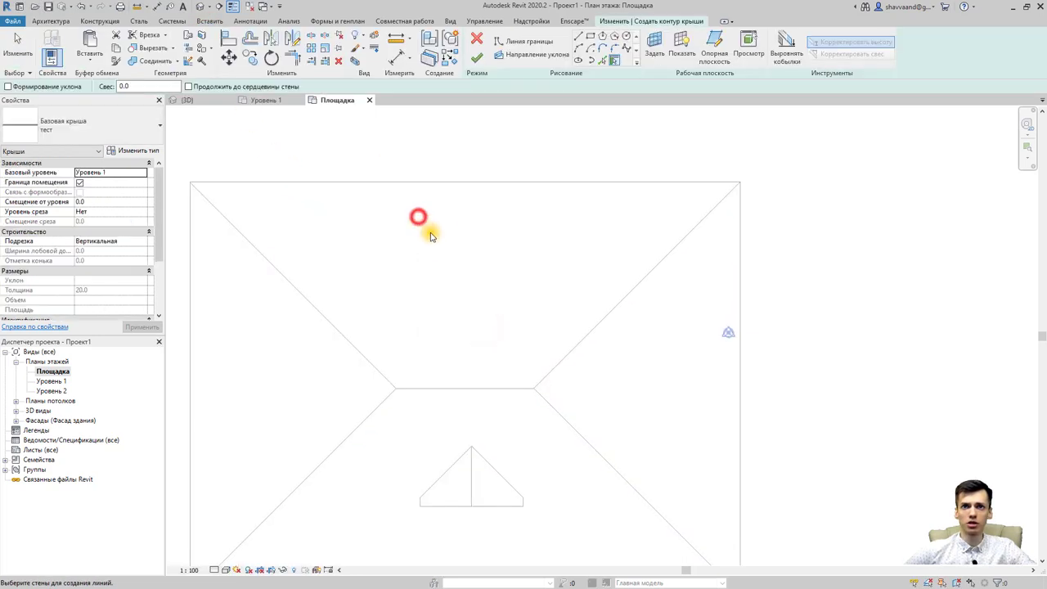
Draw a 4000×3300 rectangular outline, slope its left and right edges, and finish the roof
click(590, 37)
click(406, 205)
click(517, 297)
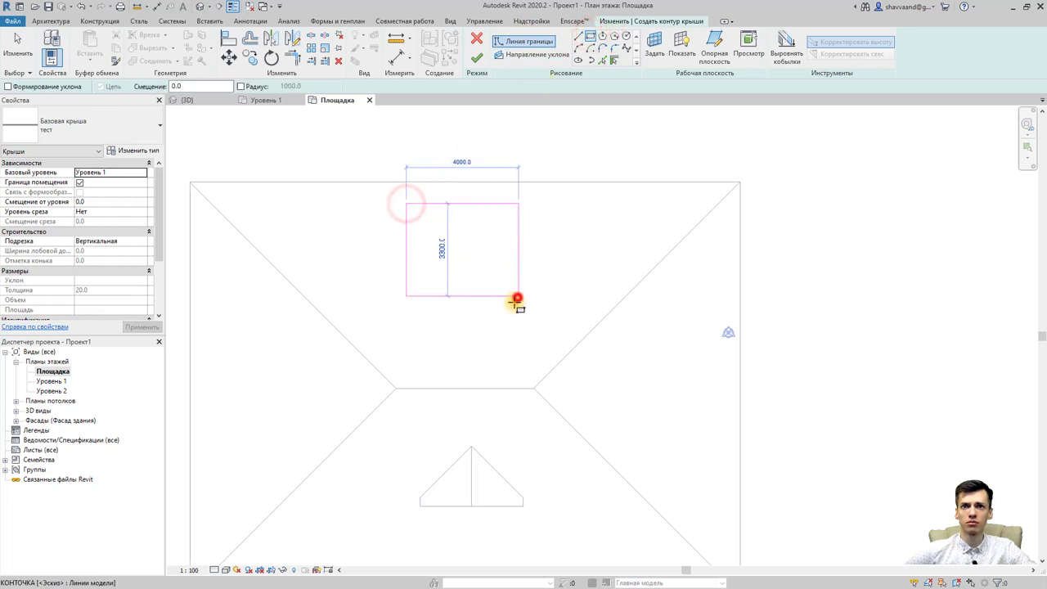
key(Escape)
key(Escape)
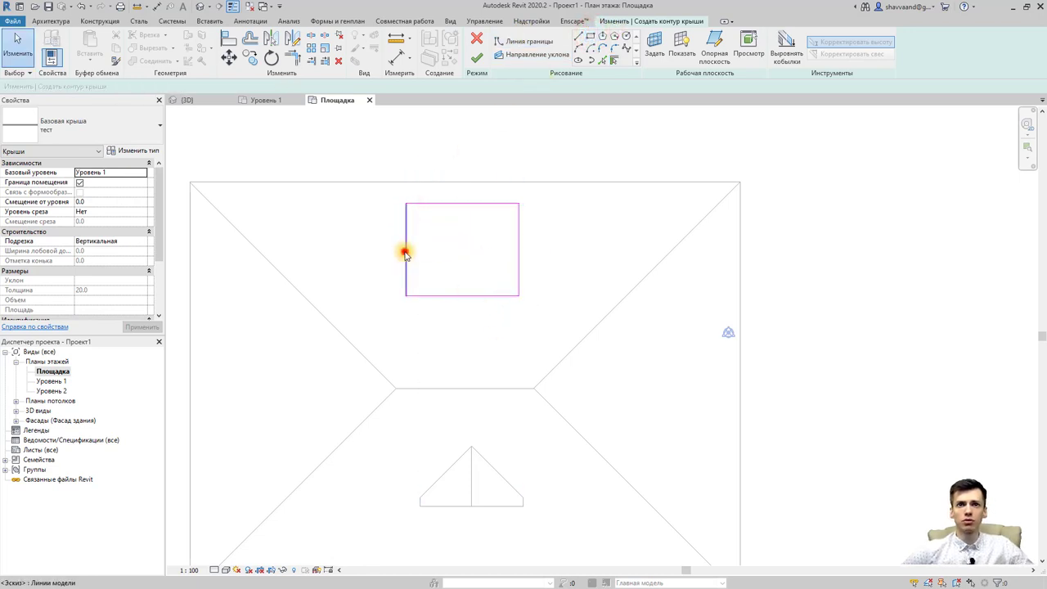
click(405, 252)
ctrl+click(519, 246)
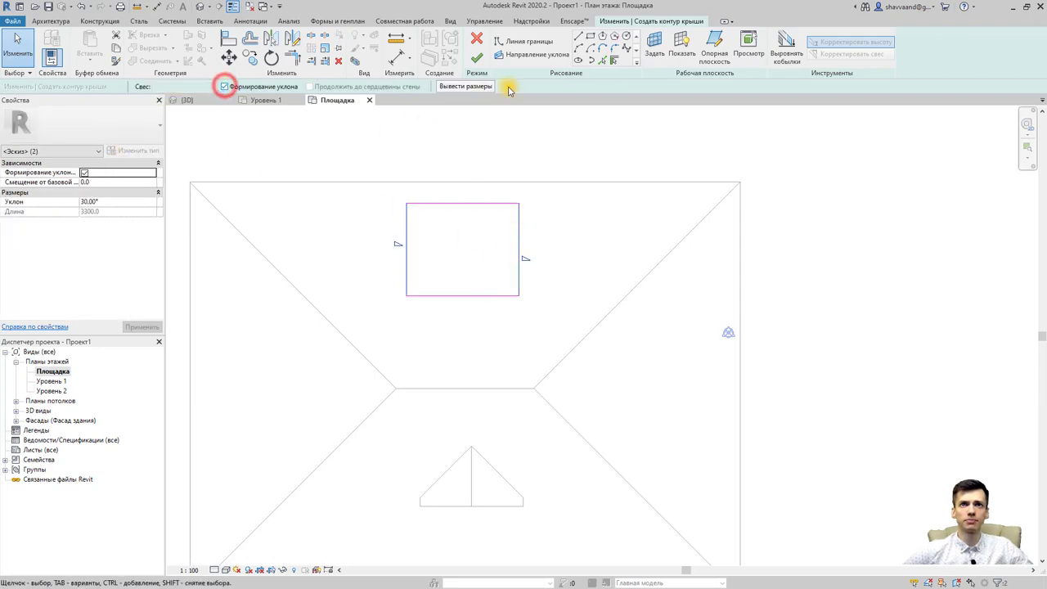
click(479, 55)
Set the new small roof's Base Offset From Level to 2000 above Уровень 1
click(200, 6)
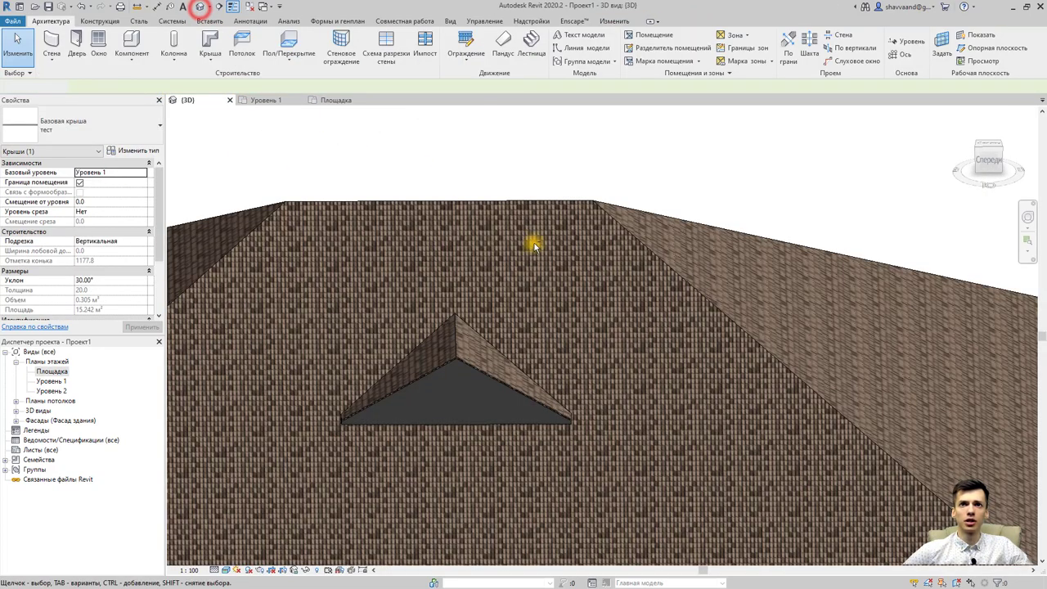
mouse_move(535, 236)
shift+middle_down()
mouse_move(319, 270)
mouse_move(433, 292)
shift+middle_up()
scroll(524, 327, down, 5)
drag(619, 381, 709, 419)
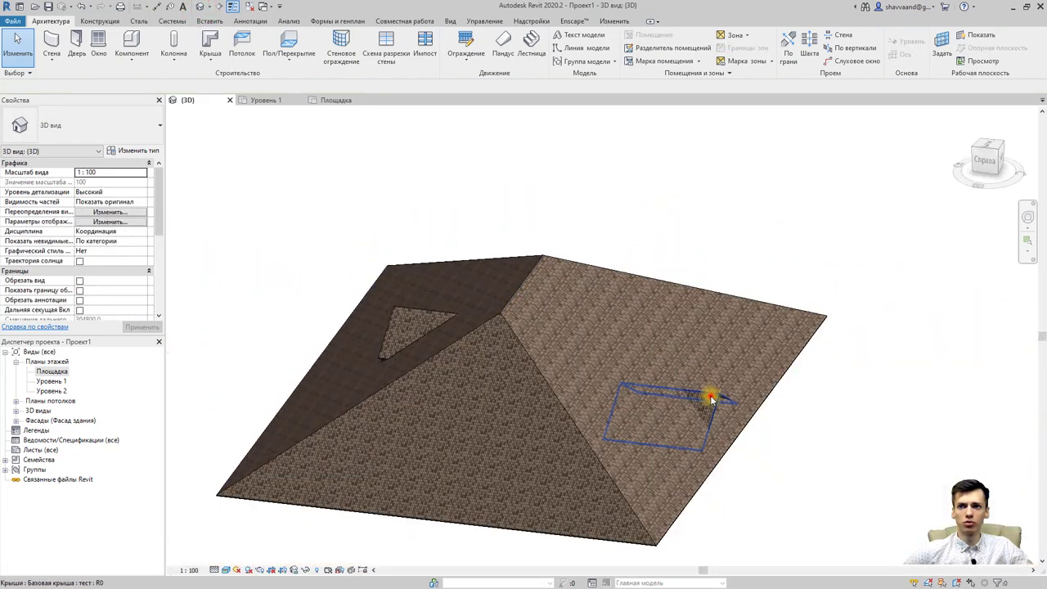
click(112, 203)
text(2000)
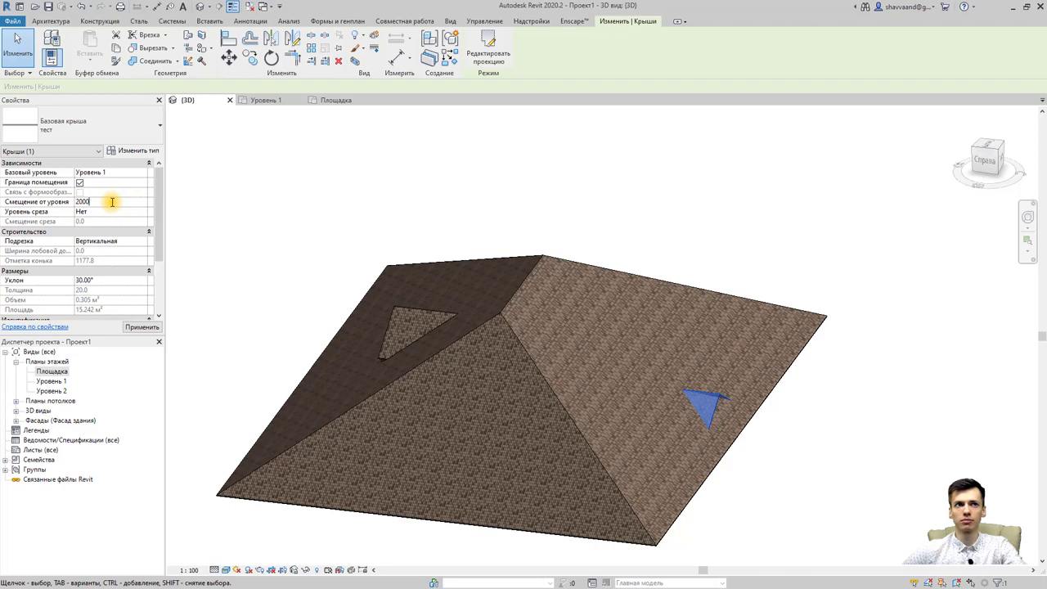
mouse_move(334, 369)
shift+middle_down()
mouse_move(535, 412)
mouse_move(243, 401)
shift+middle_up()
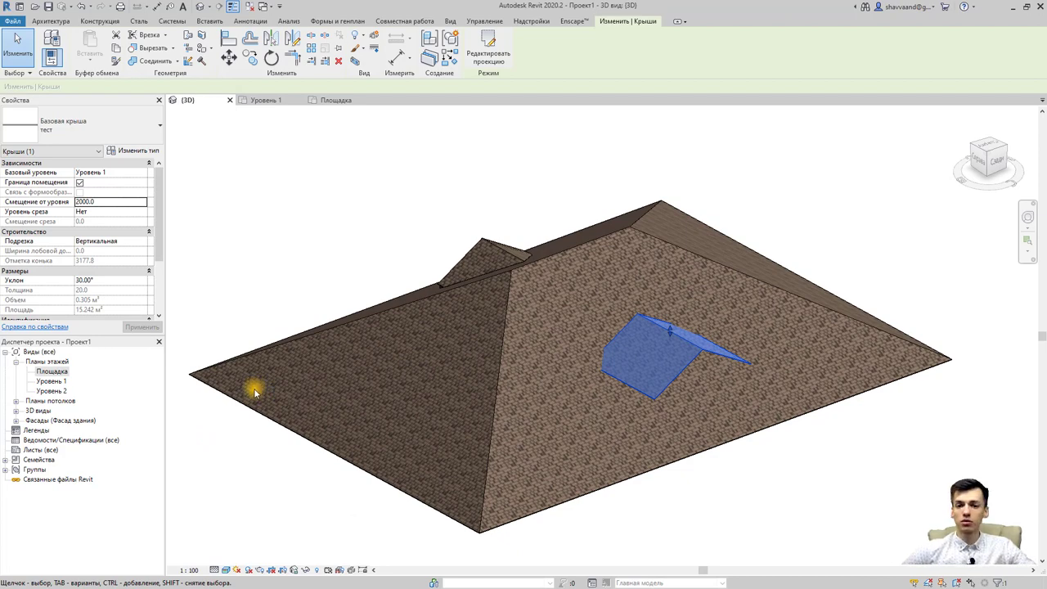
In the Площадка plan, start an architectural wall with Location Line Finish Face: Exterior
double_click(50, 371)
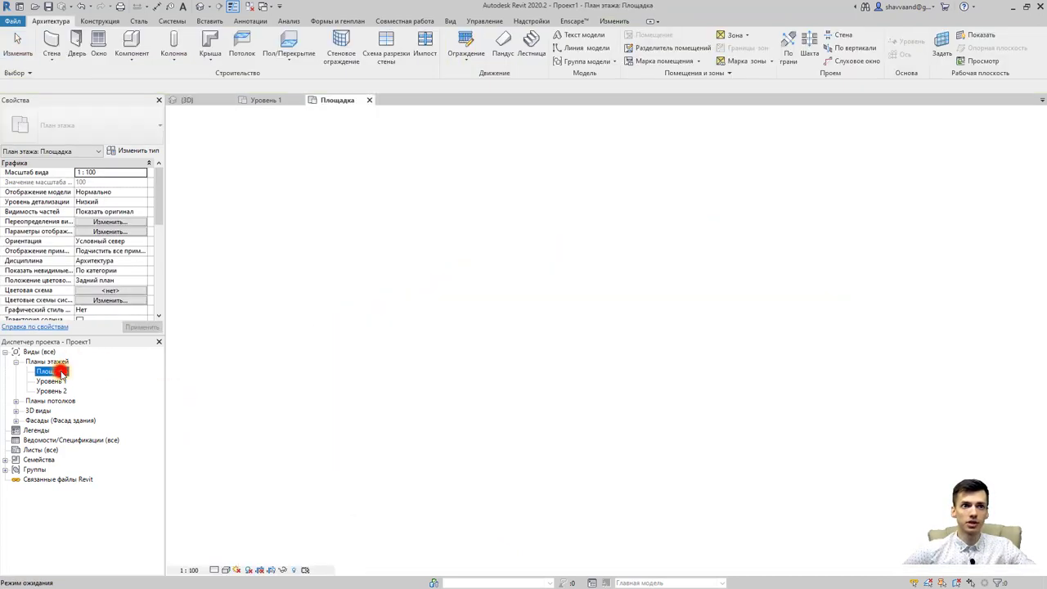
middle_drag(416, 293, 420, 306)
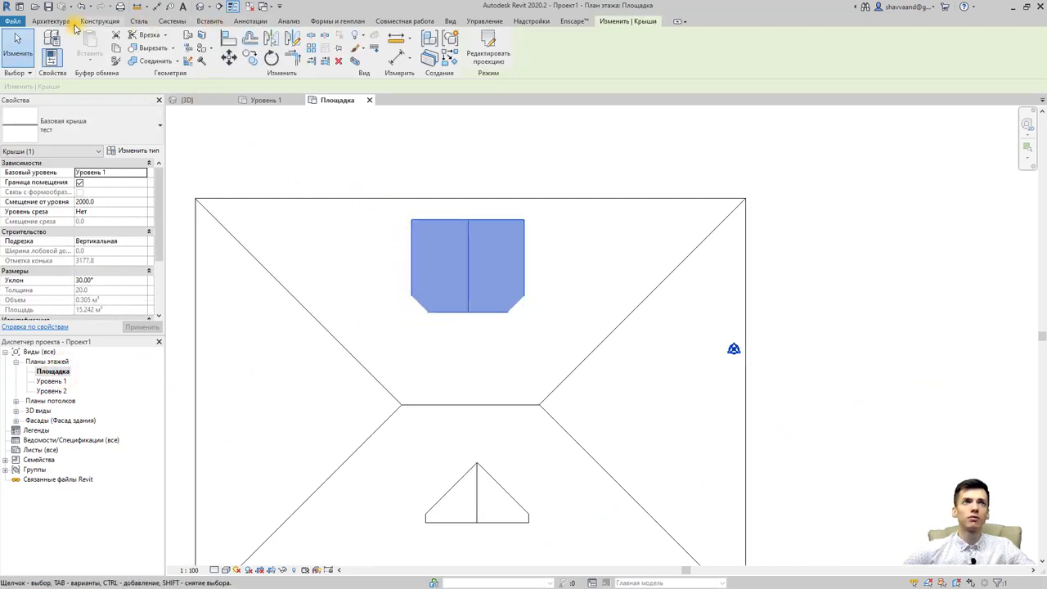
click(50, 20)
click(51, 50)
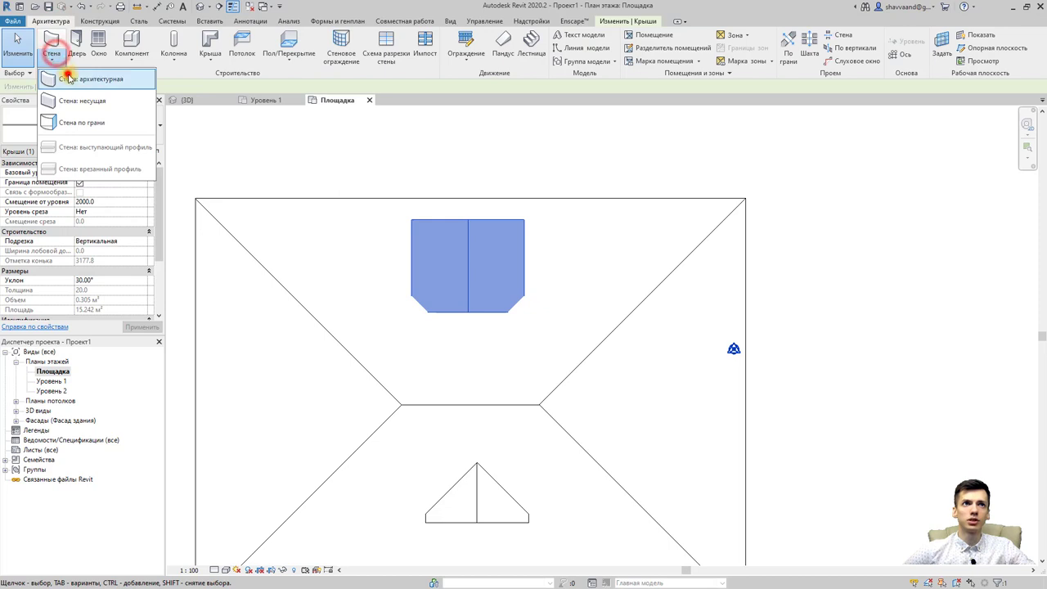
click(67, 76)
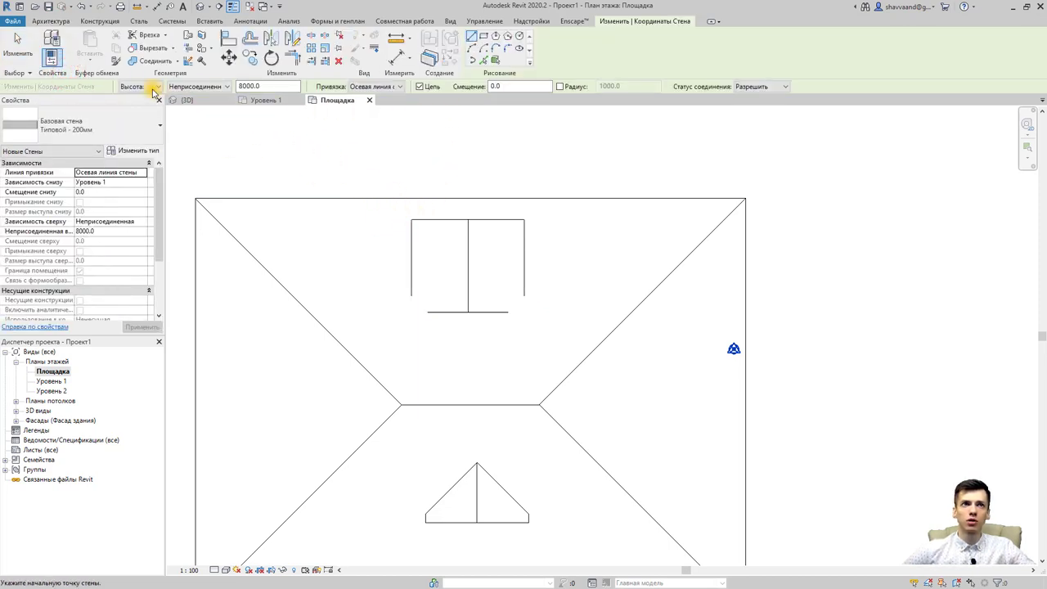
click(378, 87)
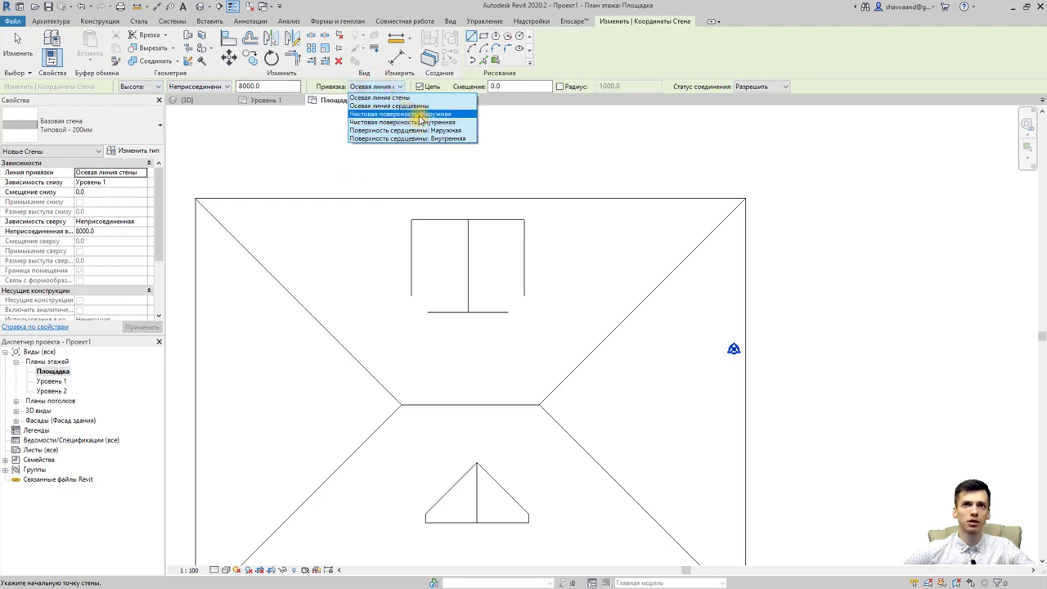
click(419, 116)
Draw 200 mm walls along the dormer roof's left, top and right edges
click(411, 218)
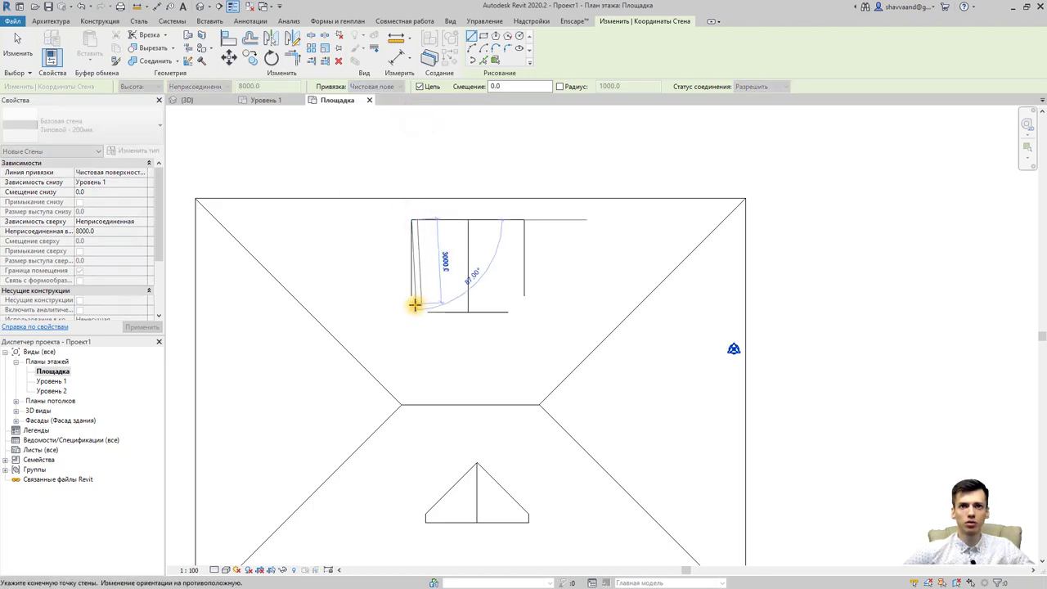
scroll(410, 304, up, 2)
click(410, 317)
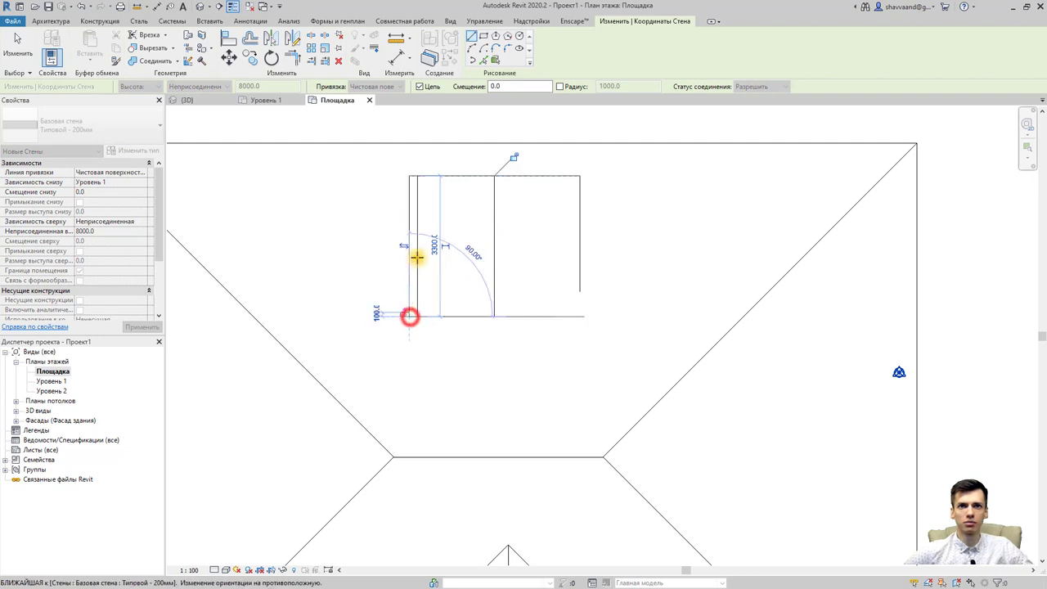
key(Escape)
key(Escape)
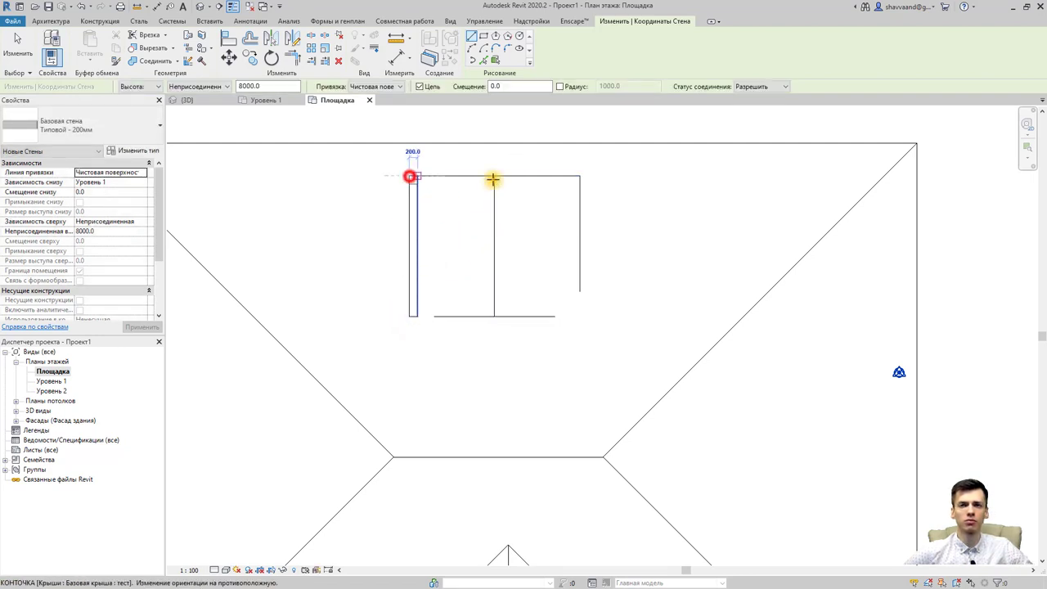
click(579, 176)
key(Escape)
key(Escape)
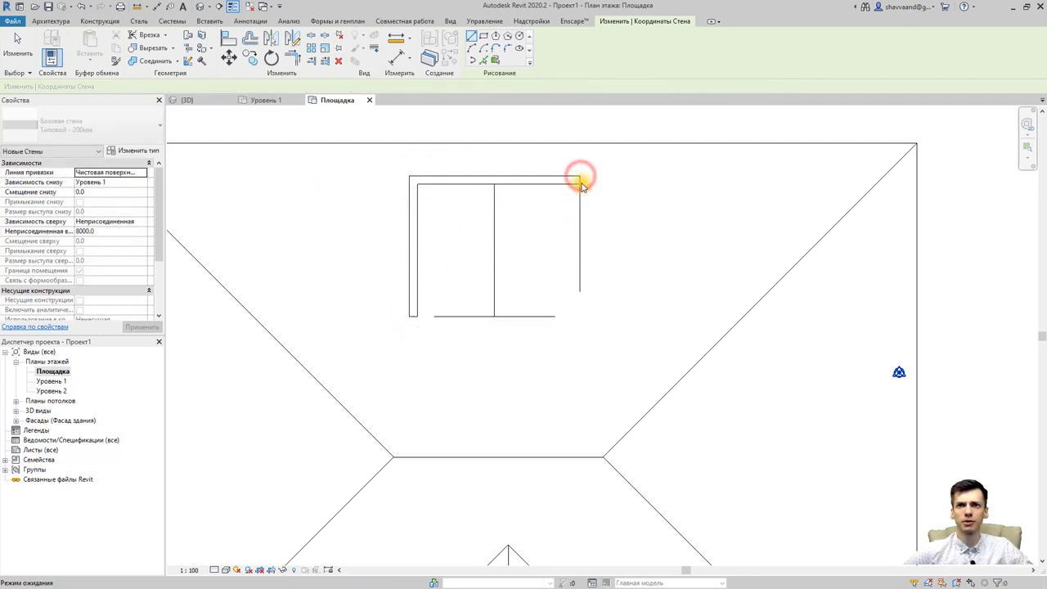
click(579, 176)
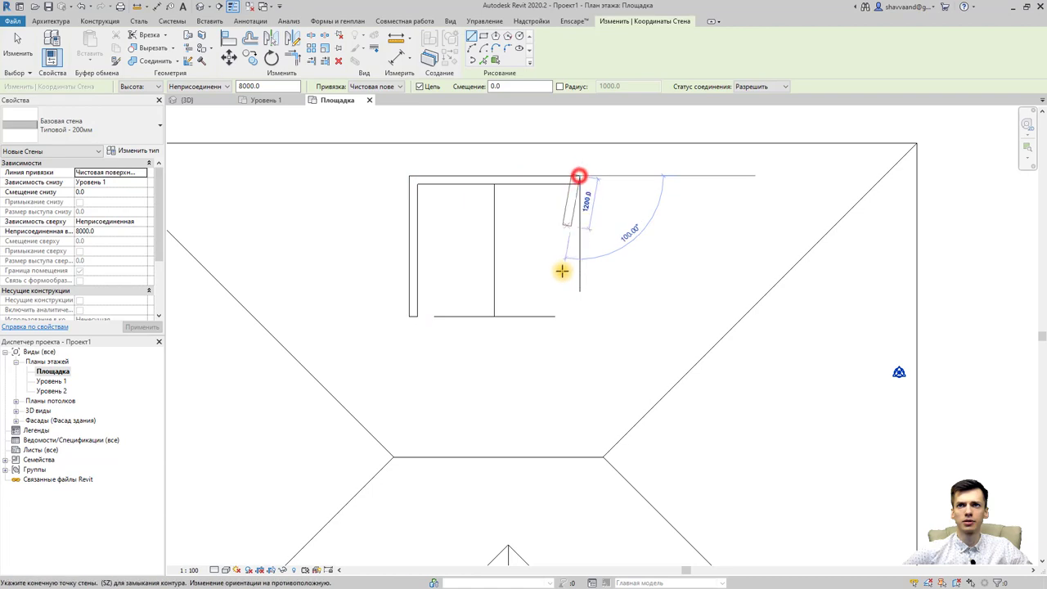
click(580, 314)
key(Escape)
key(Escape)
key(Escape)
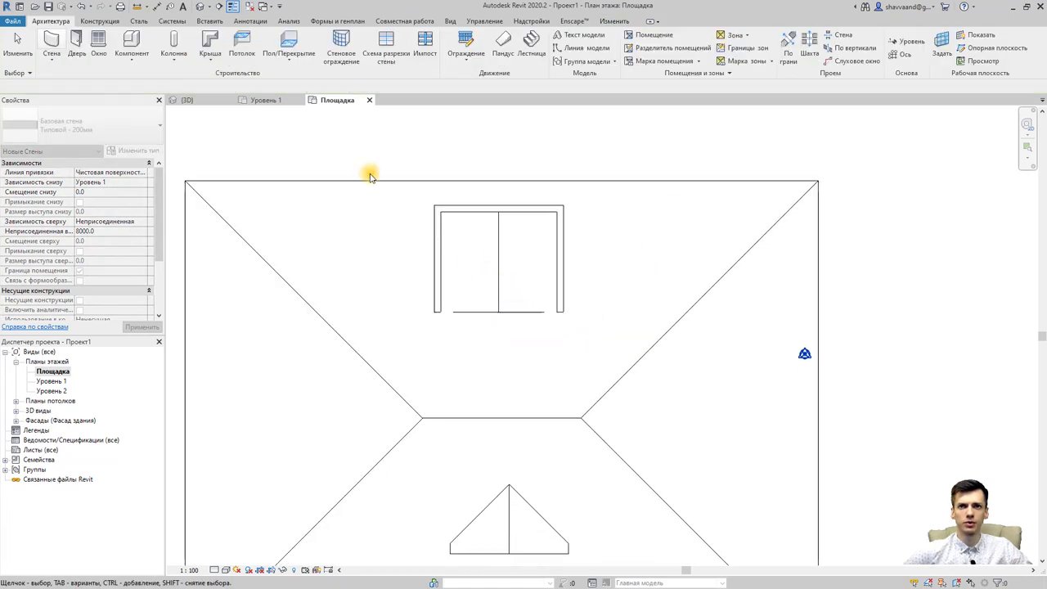
Inspect the new dormer walls in the 3D view and select the right side wall
click(203, 8)
mouse_move(383, 181)
shift+middle_down()
mouse_move(467, 246)
mouse_move(638, 285)
shift+middle_up()
scroll(592, 292, up, 3)
scroll(593, 292, up, 3)
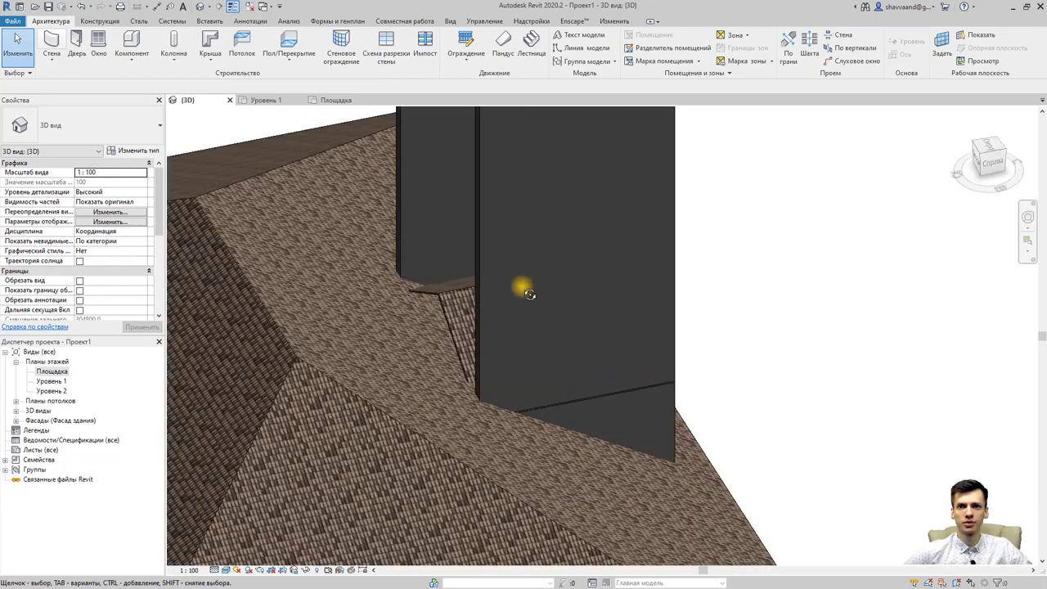
mouse_move(523, 289)
shift+middle_down()
mouse_move(696, 311)
mouse_move(612, 357)
shift+middle_up()
click(604, 371)
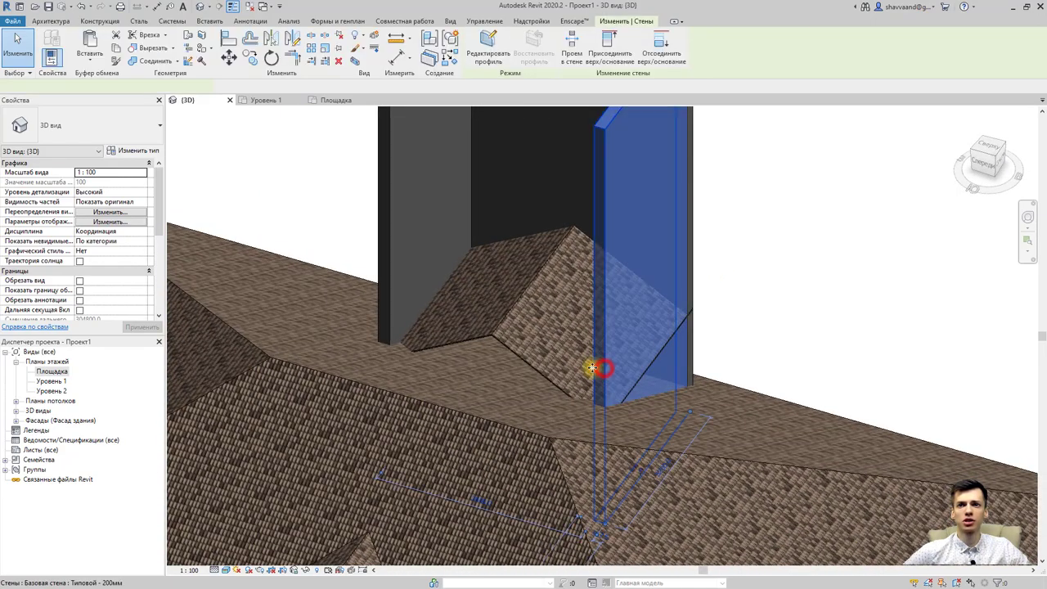
mouse_move(496, 338)
shift+middle_down()
mouse_move(557, 362)
mouse_move(547, 353)
shift+middle_up()
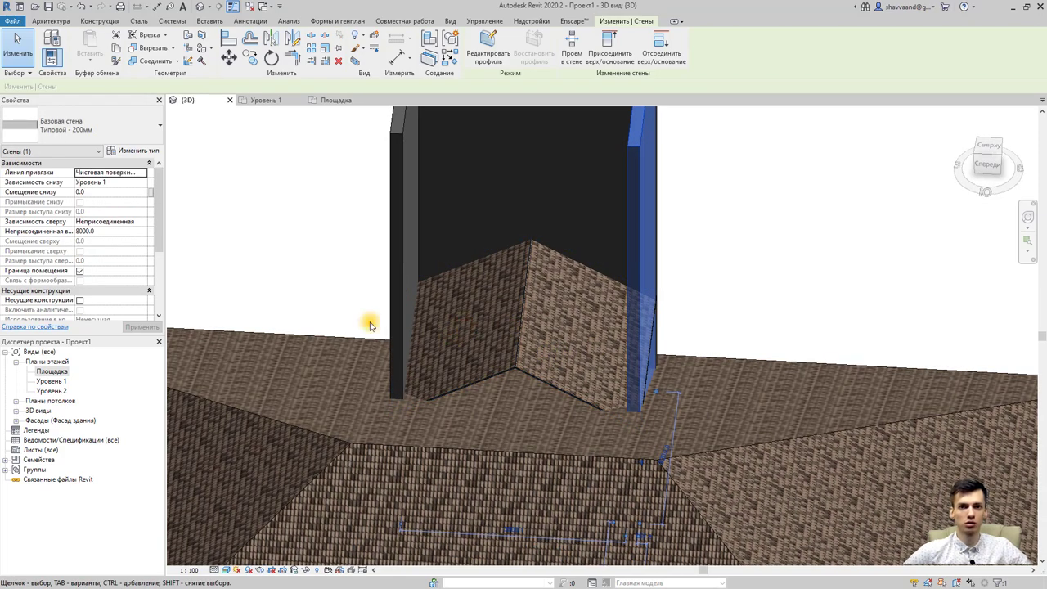
In the Площадка plan, move the right dormer wall 250
double_click(52, 370)
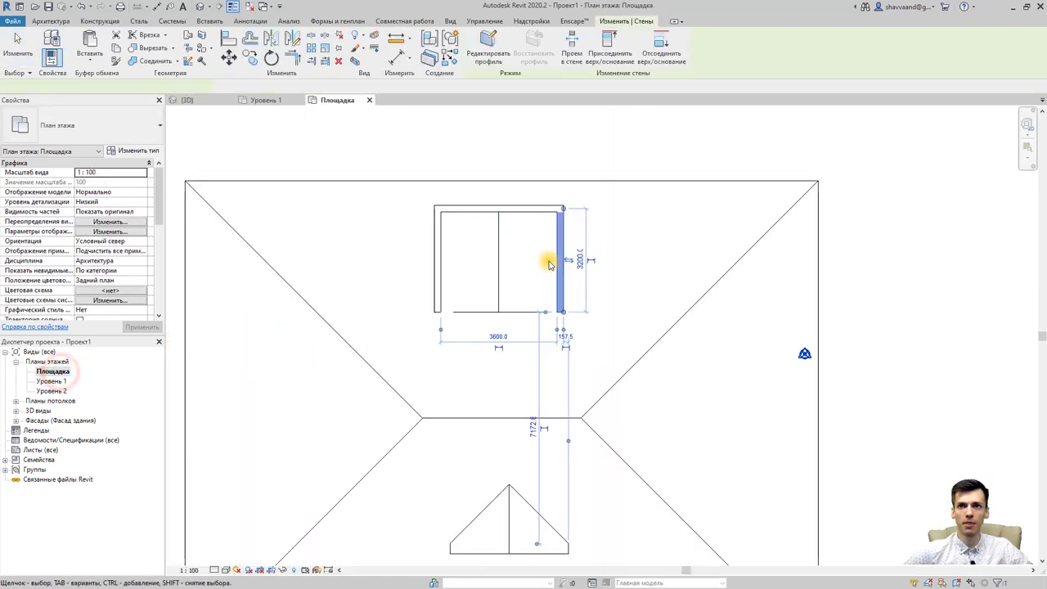
click(231, 59)
click(550, 252)
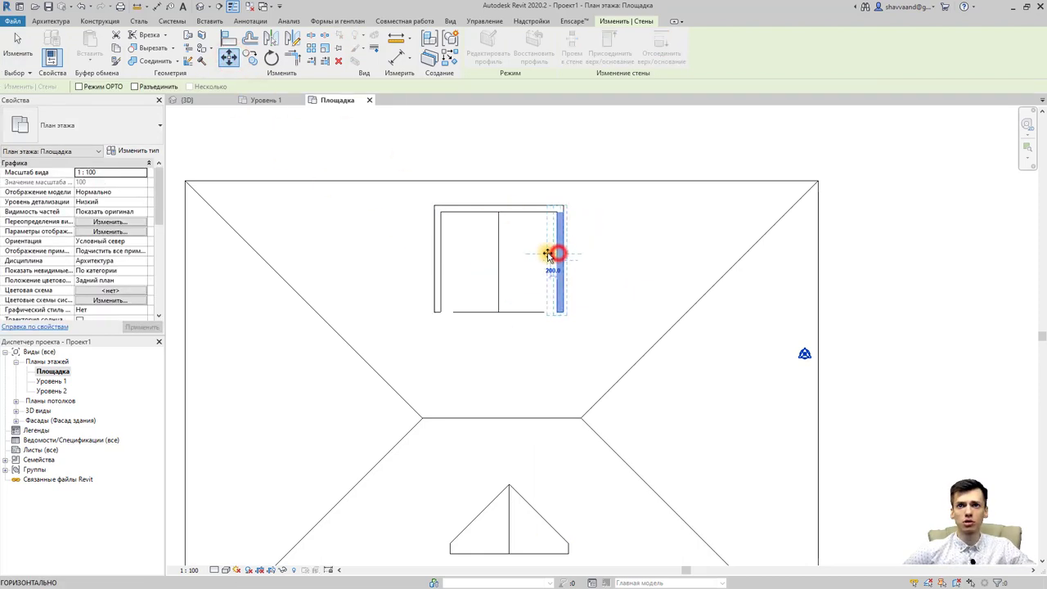
scroll(545, 257, up, 1)
text(250)
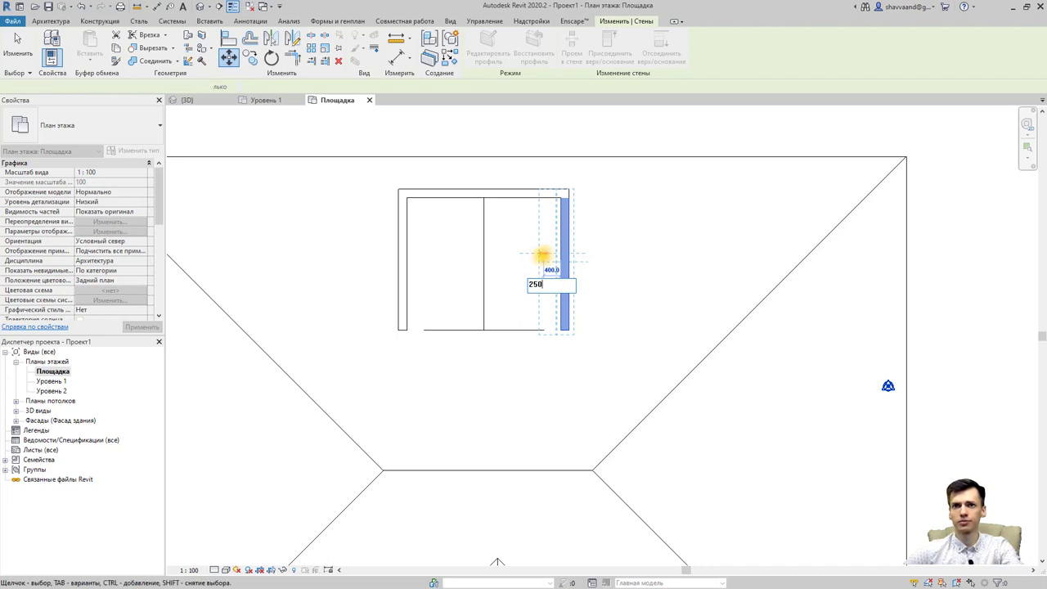
key(Return)
Move the left dormer wall 250 so the side walls stand 3100 apart
click(403, 262)
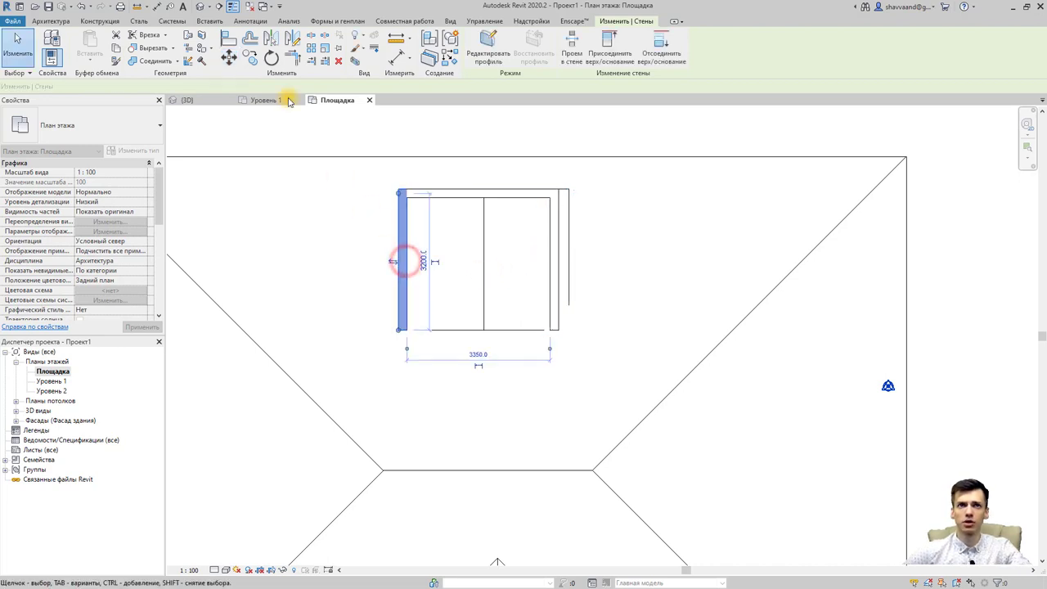
click(229, 57)
click(402, 191)
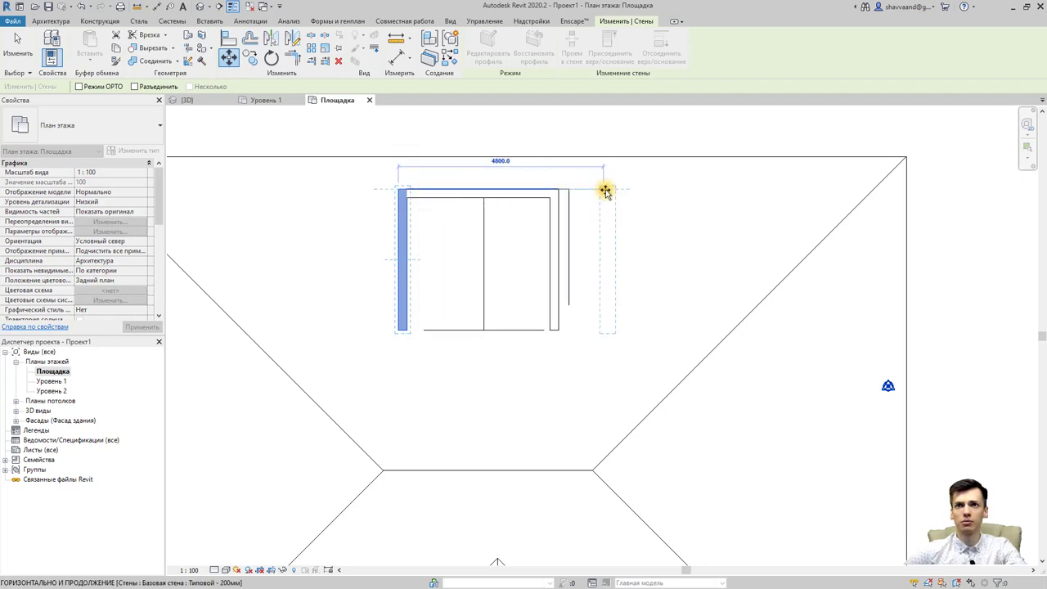
text(250)
key(Return)
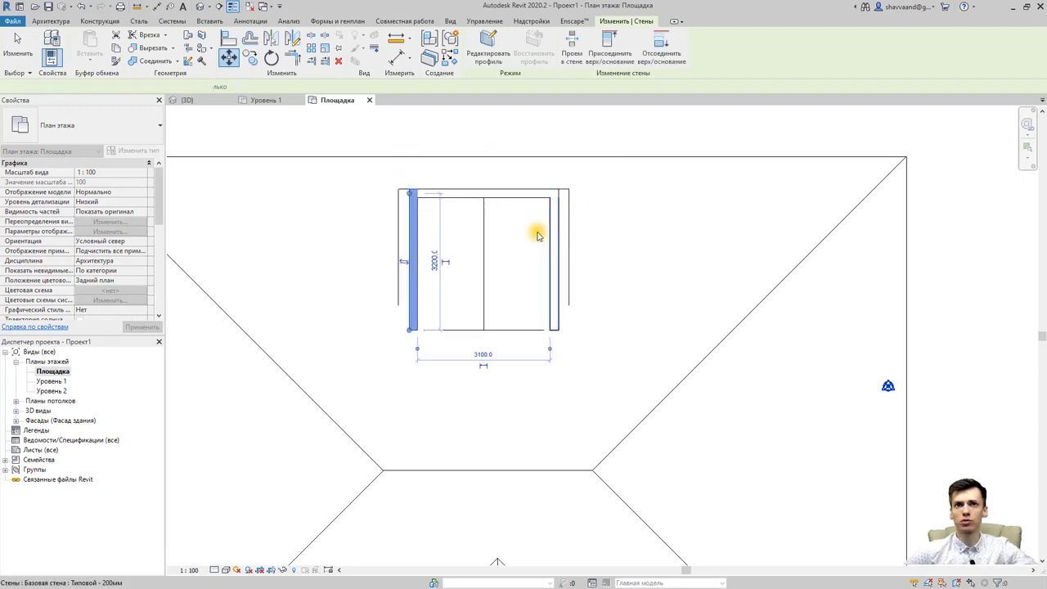
click(199, 9)
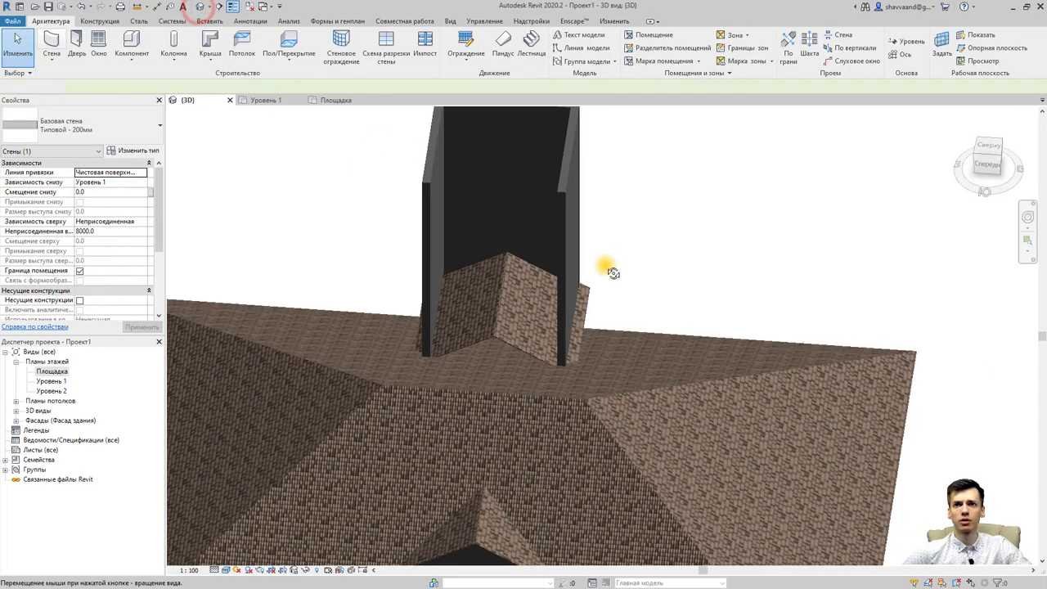
Attach the tops of the selected dormer walls to the main roof
mouse_move(608, 269)
shift+middle_down()
mouse_move(421, 216)
mouse_move(340, 178)
shift+middle_up()
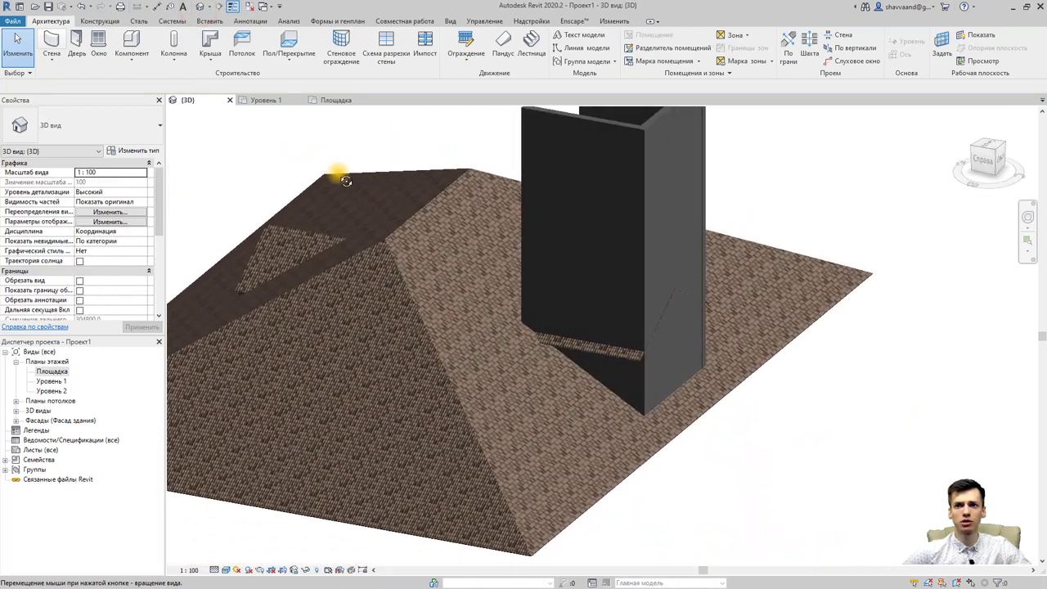
scroll(567, 125, down, 2)
scroll(549, 144, down, 2)
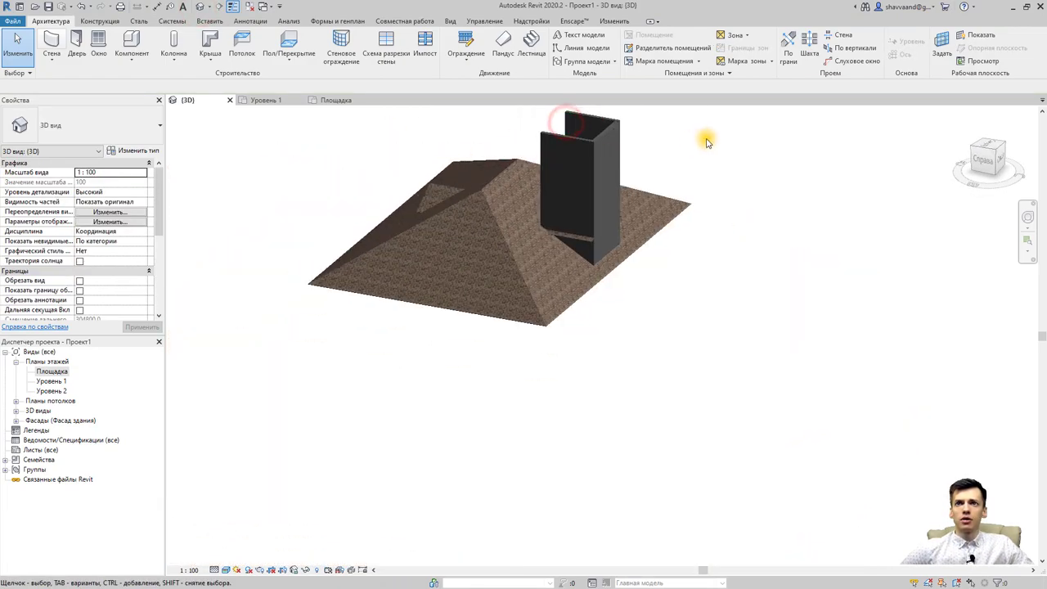
drag(706, 138, 544, 144)
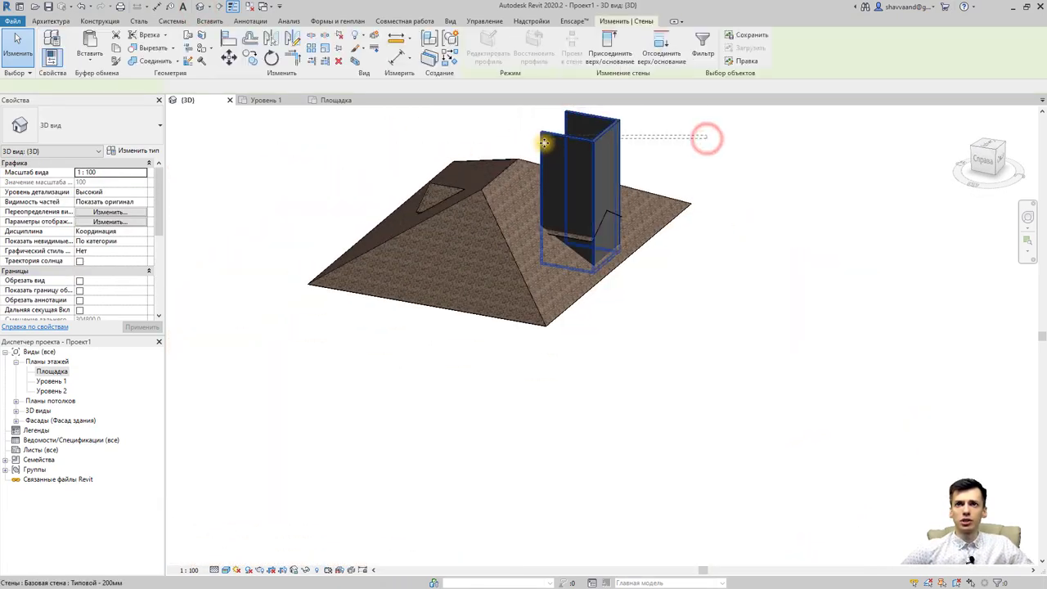
click(612, 43)
click(588, 240)
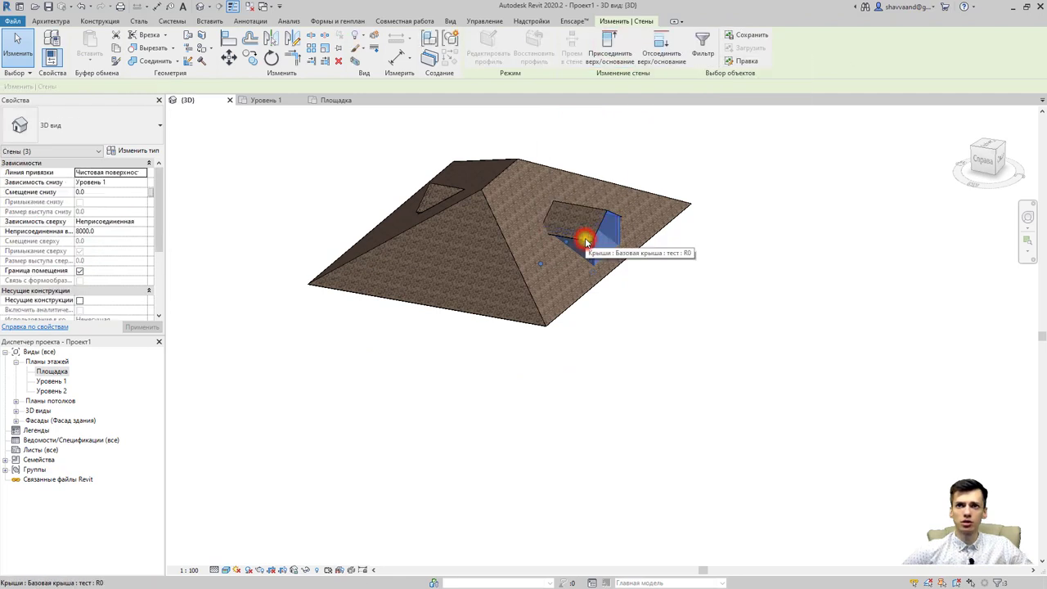
mouse_move(664, 214)
shift+middle_down()
mouse_move(311, 213)
mouse_move(488, 178)
mouse_move(671, 57)
shift+middle_up()
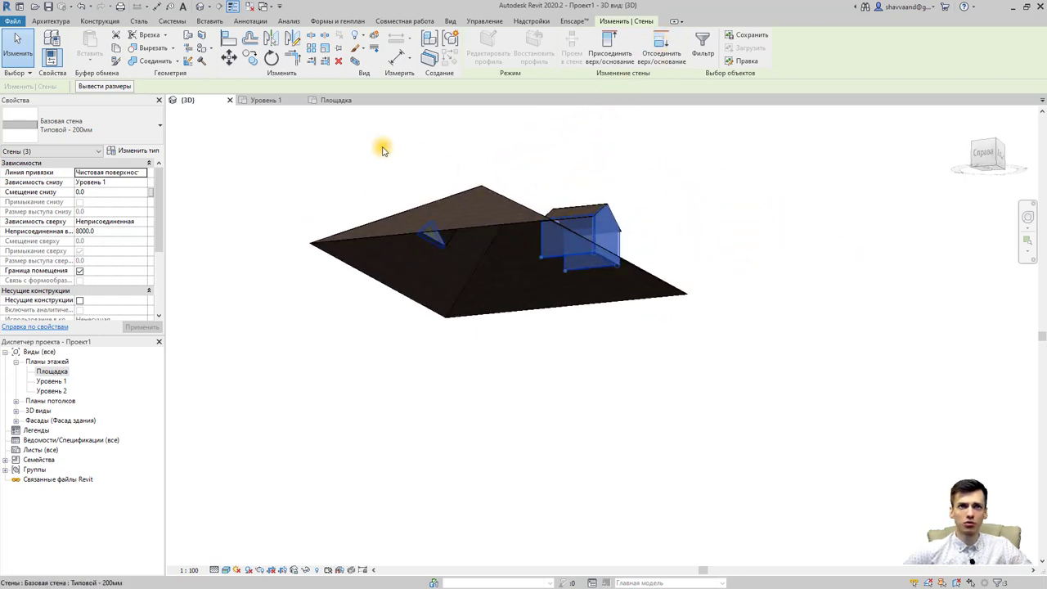
click(547, 149)
click(660, 204)
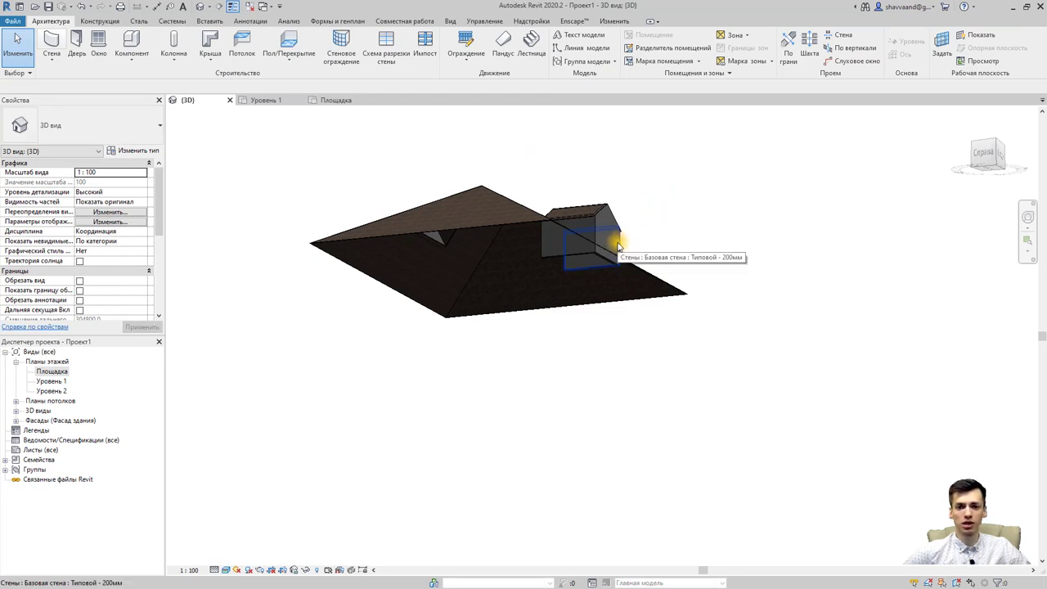
Attach the chain of three dormer walls to the dormer roof
click(619, 245)
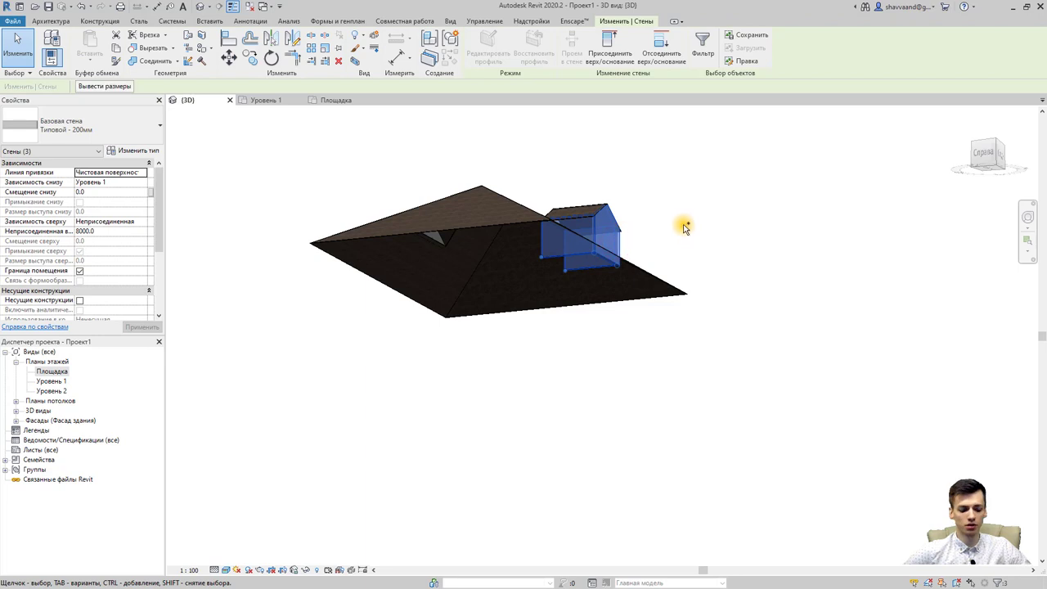
mouse_move(688, 235)
shift+middle_down()
mouse_move(624, 264)
mouse_move(529, 238)
shift+middle_up()
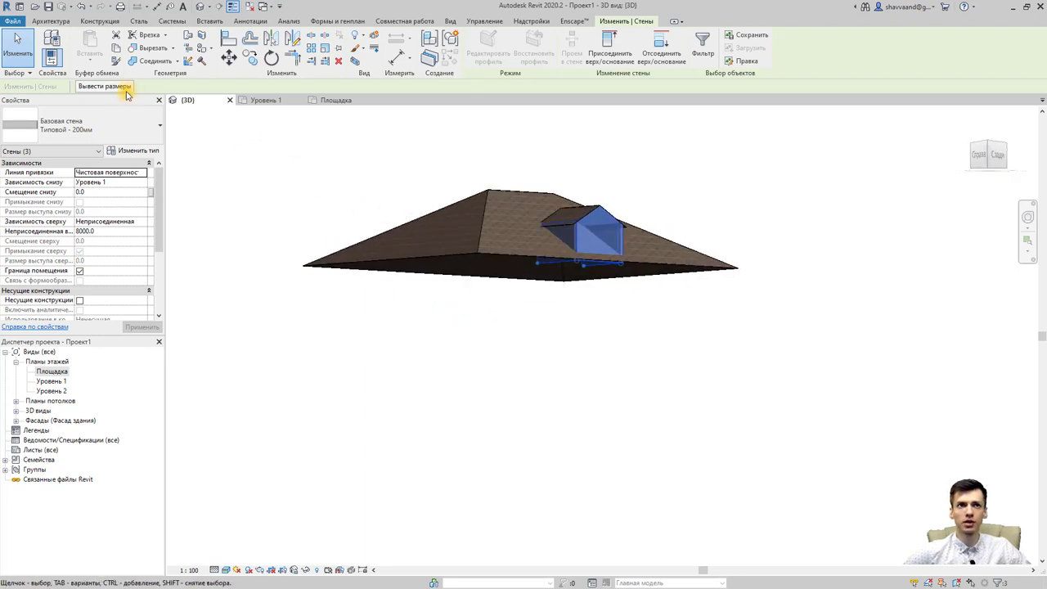
click(612, 46)
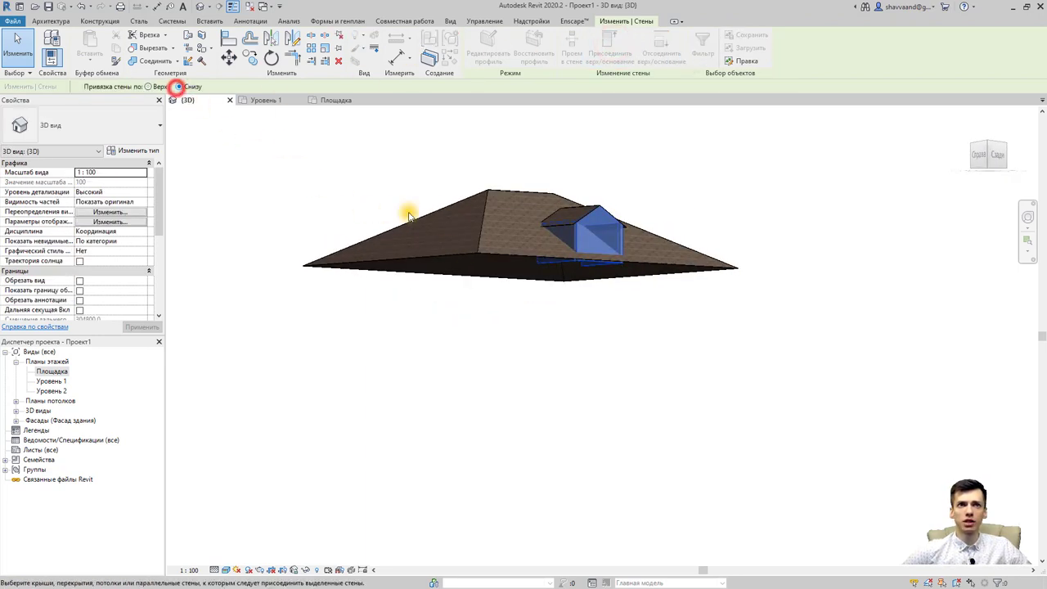
click(483, 257)
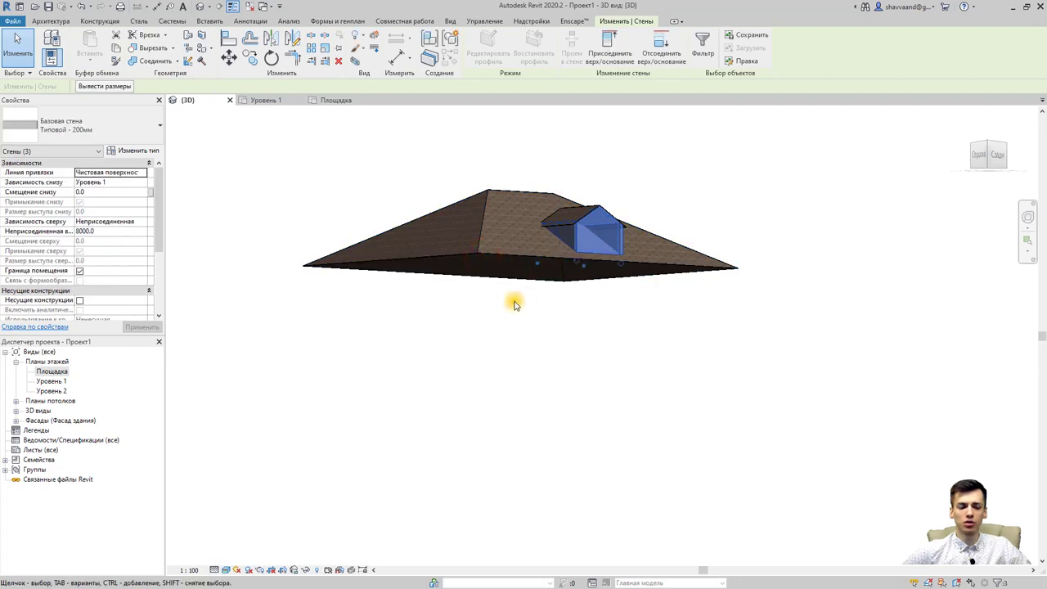
mouse_move(515, 304)
shift+middle_down()
mouse_move(654, 304)
mouse_move(633, 339)
mouse_move(611, 217)
mouse_move(666, 299)
shift+middle_up()
scroll(553, 171, up, 3)
scroll(532, 217, up, 2)
shift+middle_drag(532, 218, 551, 284)
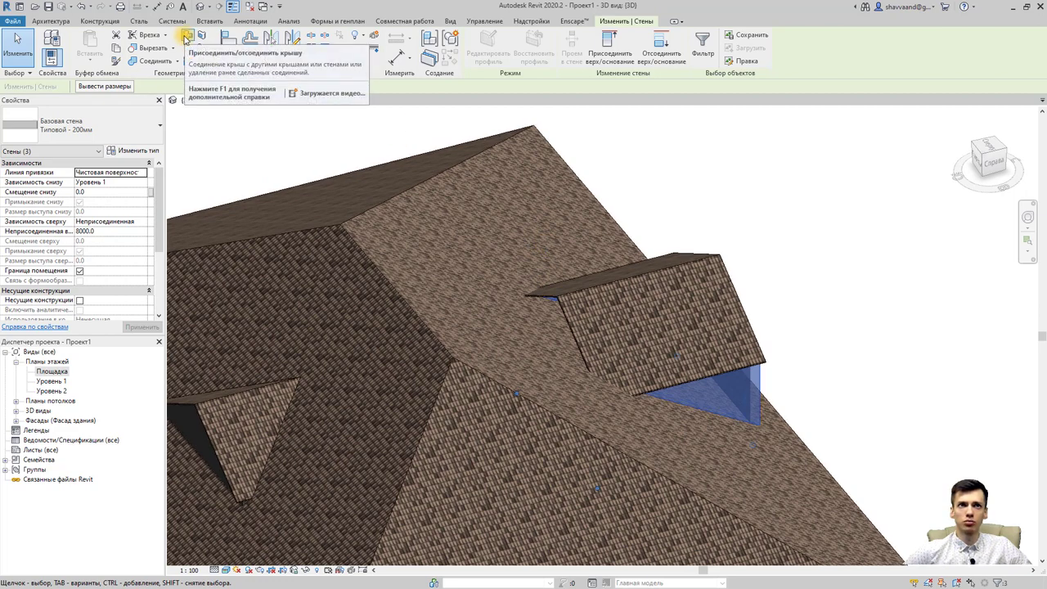
Join the dormer's gable roof onto the main hip roof slope
click(187, 38)
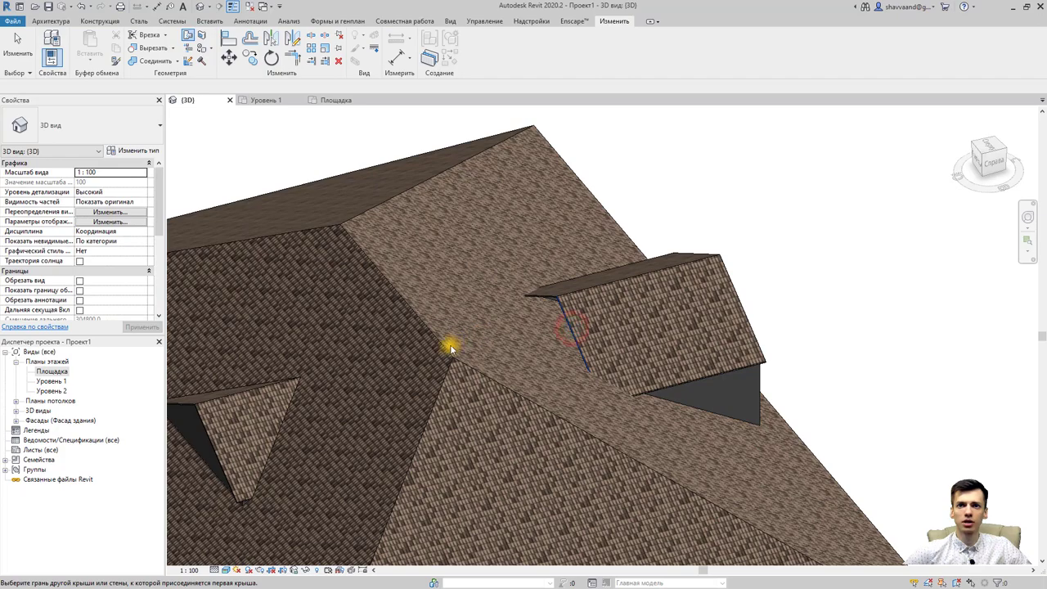
mouse_move(447, 350)
shift+middle_down()
mouse_move(526, 326)
mouse_move(440, 318)
mouse_move(495, 300)
mouse_move(491, 398)
mouse_move(466, 423)
mouse_move(466, 393)
mouse_move(519, 406)
shift+middle_up()
click(499, 303)
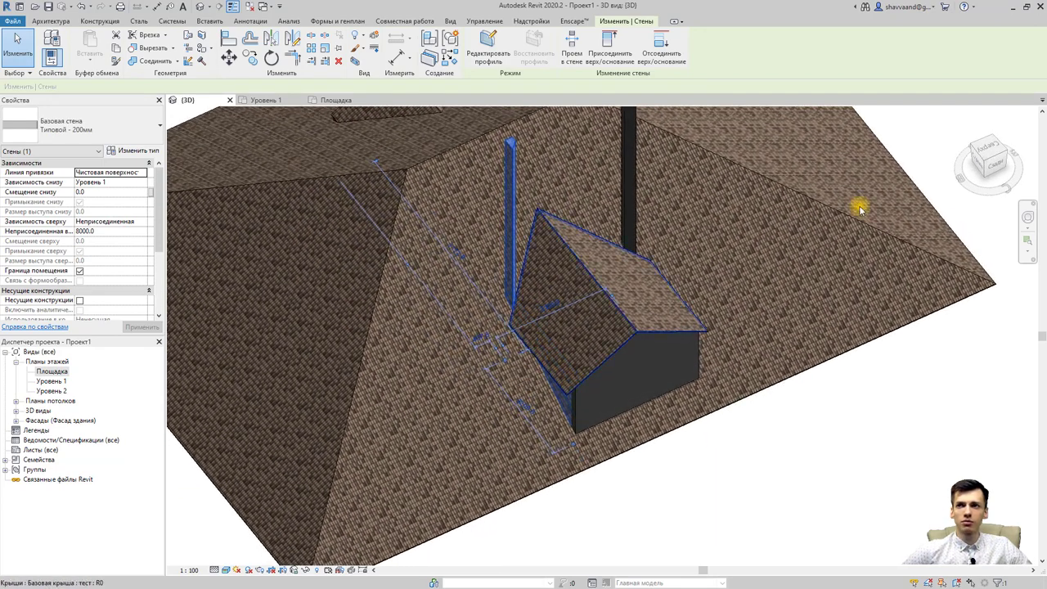
double_click(60, 370)
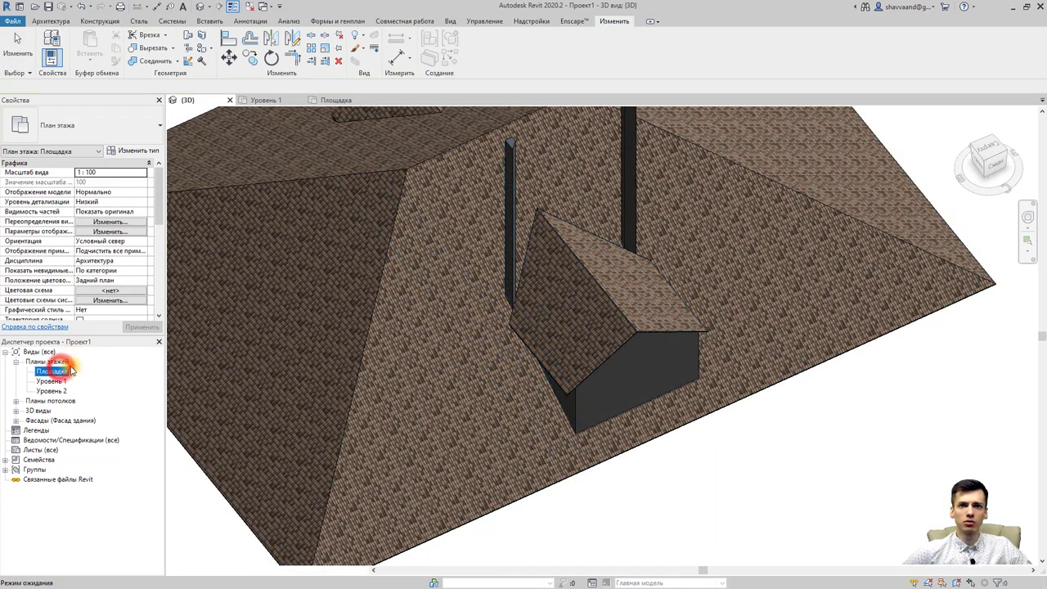
Pull both dormer side walls' ends back to the roof edge, leaving the left wall 2851 long
scroll(542, 327, up, 1)
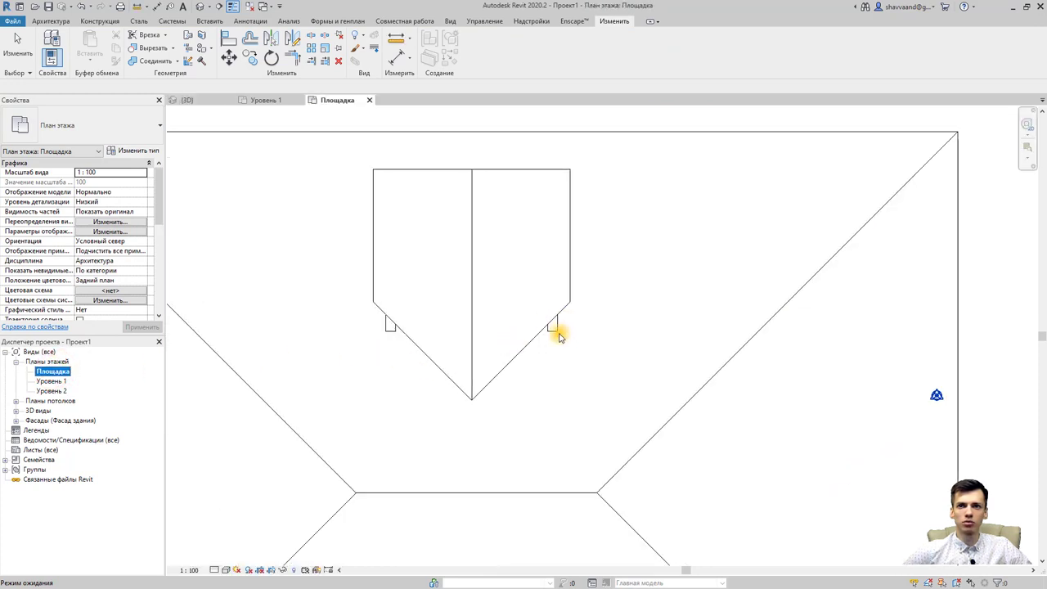
click(556, 330)
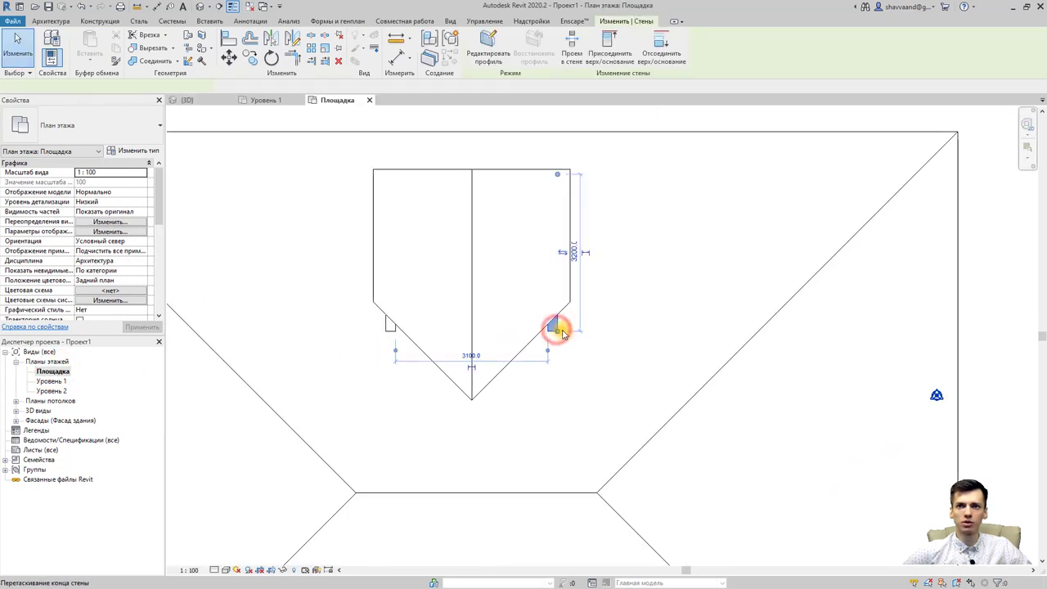
scroll(562, 333, up, 4)
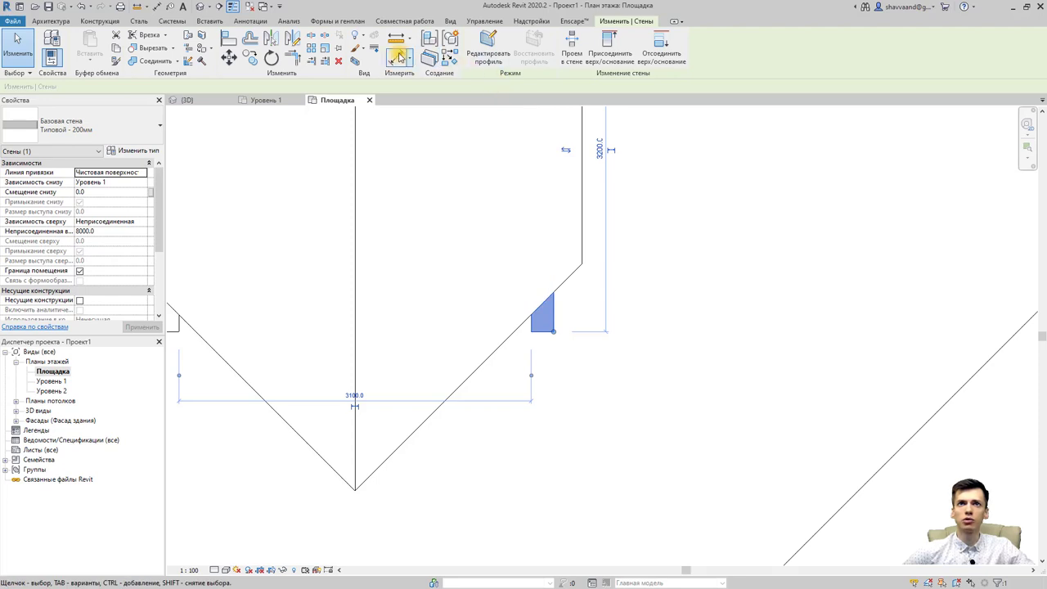
drag(552, 296, 552, 292)
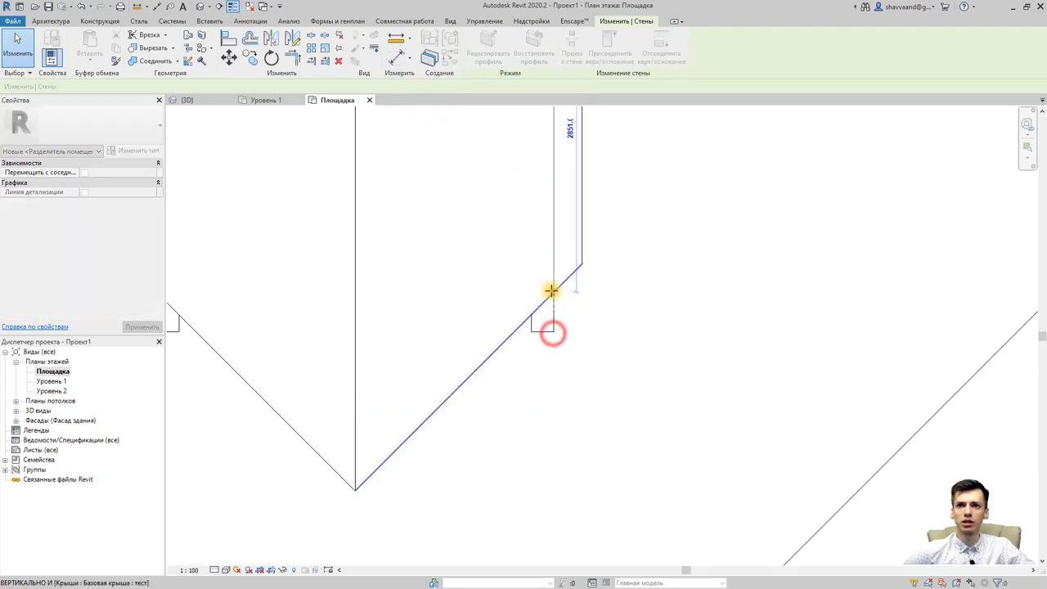
scroll(325, 338, down, 2)
middle_drag(265, 339, 311, 346)
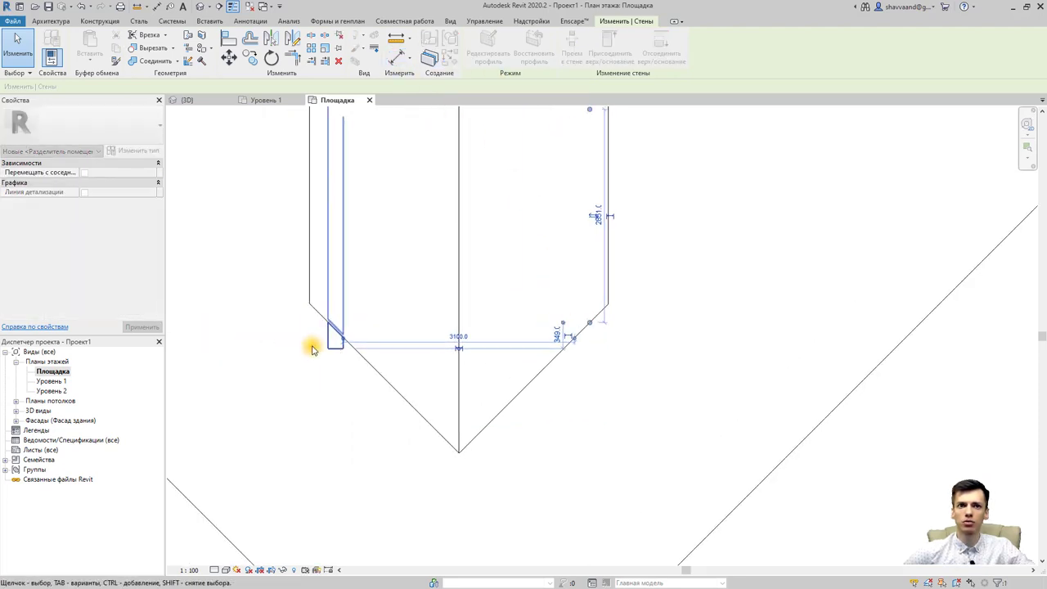
click(331, 348)
drag(327, 341, 328, 323)
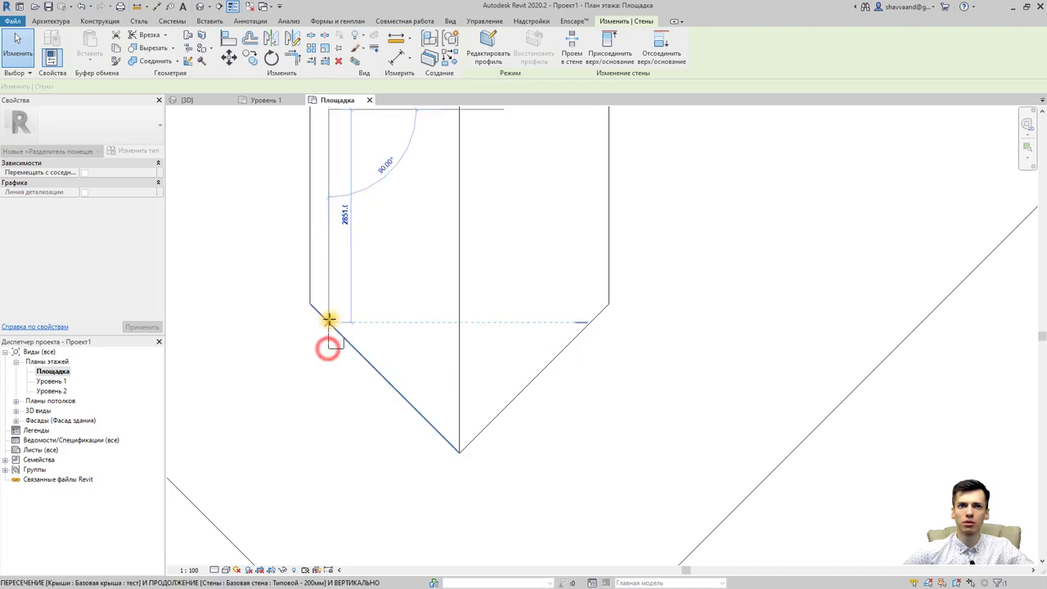
click(200, 7)
mouse_move(338, 252)
shift+middle_down()
mouse_move(351, 343)
mouse_move(392, 232)
mouse_move(435, 341)
shift+middle_up()
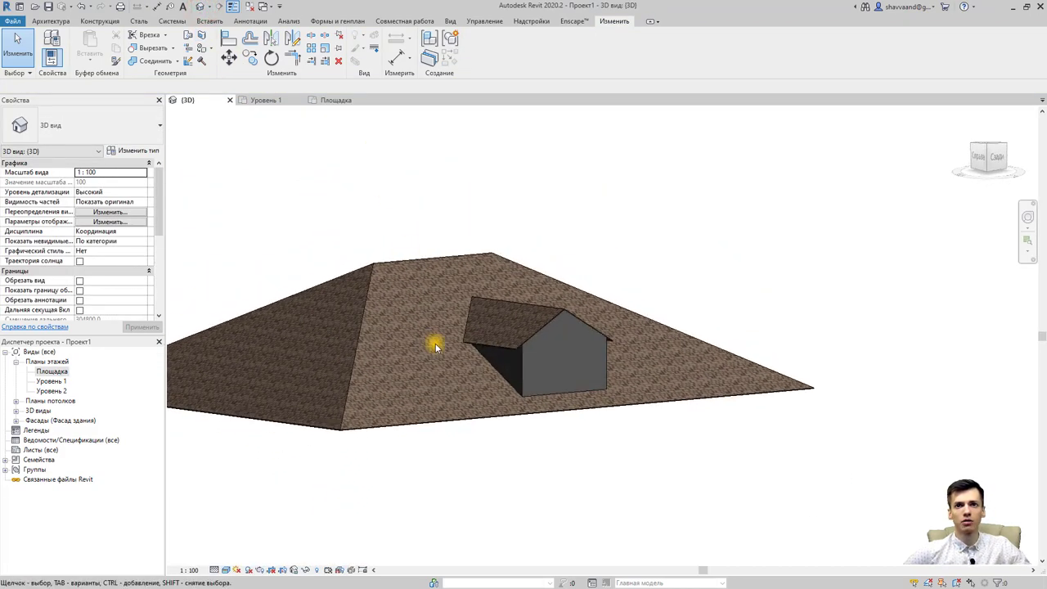
Inspect the roof edge at the dormer, then launch Architecture > Opening > Dormer (Слуховое окно)
scroll(434, 341, up, 5)
shift+middle_drag(528, 367, 500, 311)
scroll(503, 309, up, 3)
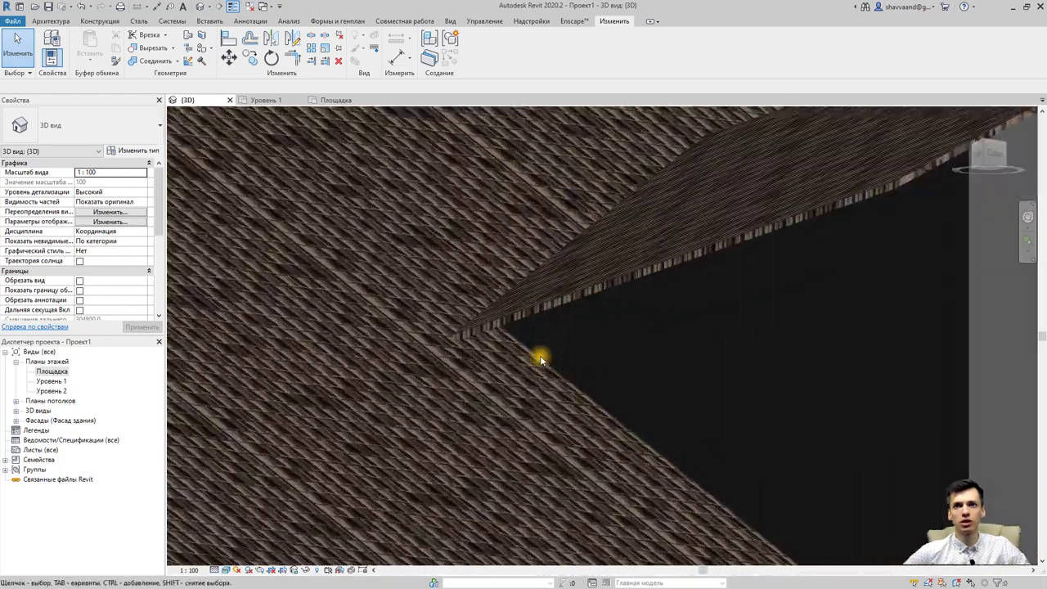
mouse_move(535, 355)
shift+middle_down()
mouse_move(510, 344)
mouse_move(551, 390)
mouse_move(551, 475)
mouse_move(534, 401)
mouse_move(538, 436)
shift+middle_up()
scroll(510, 344, up, 2)
scroll(550, 362, down, 5)
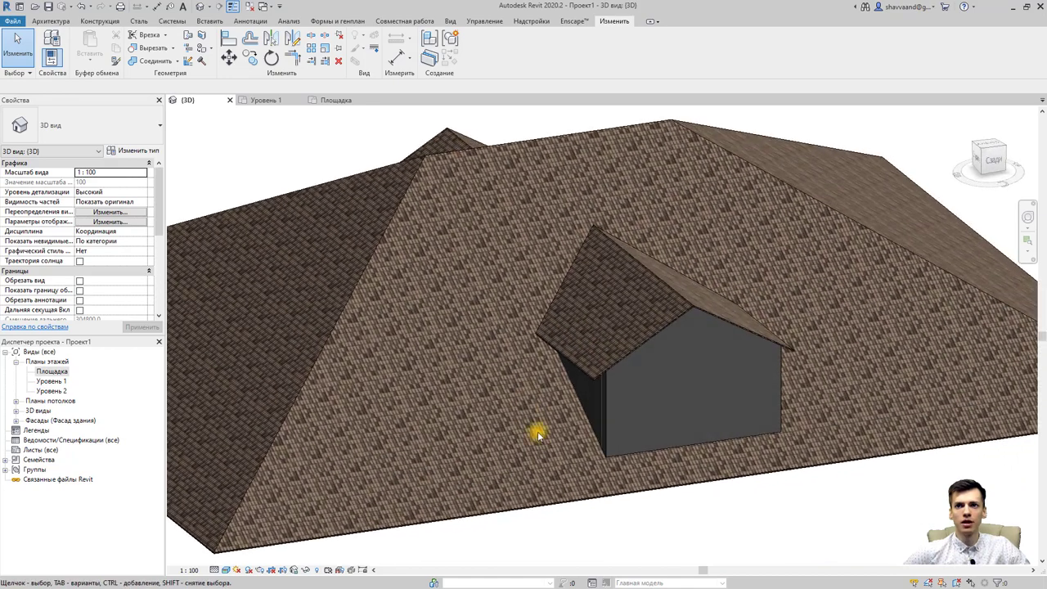
click(51, 22)
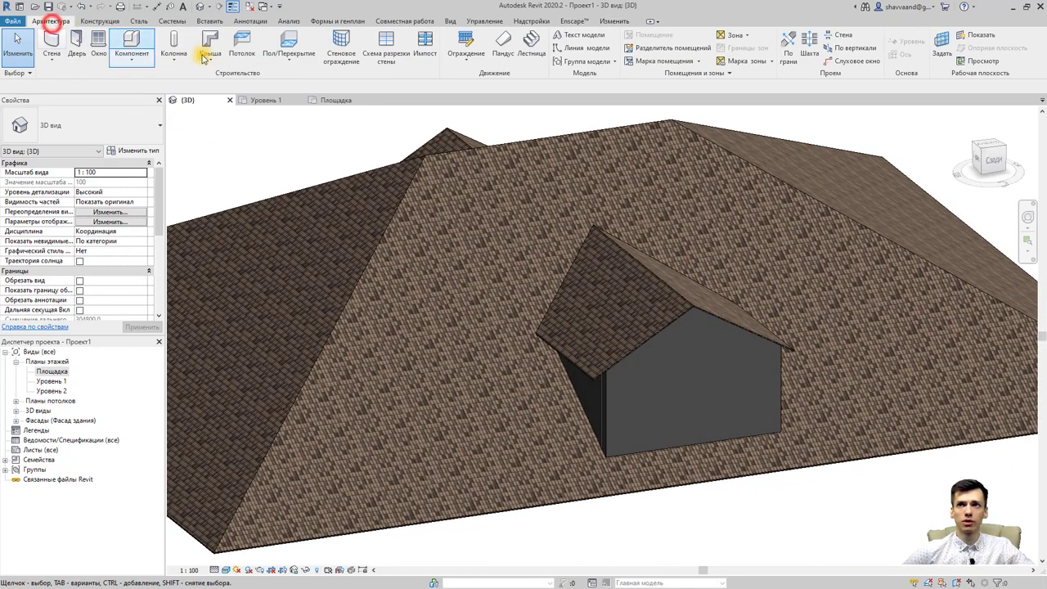
click(848, 63)
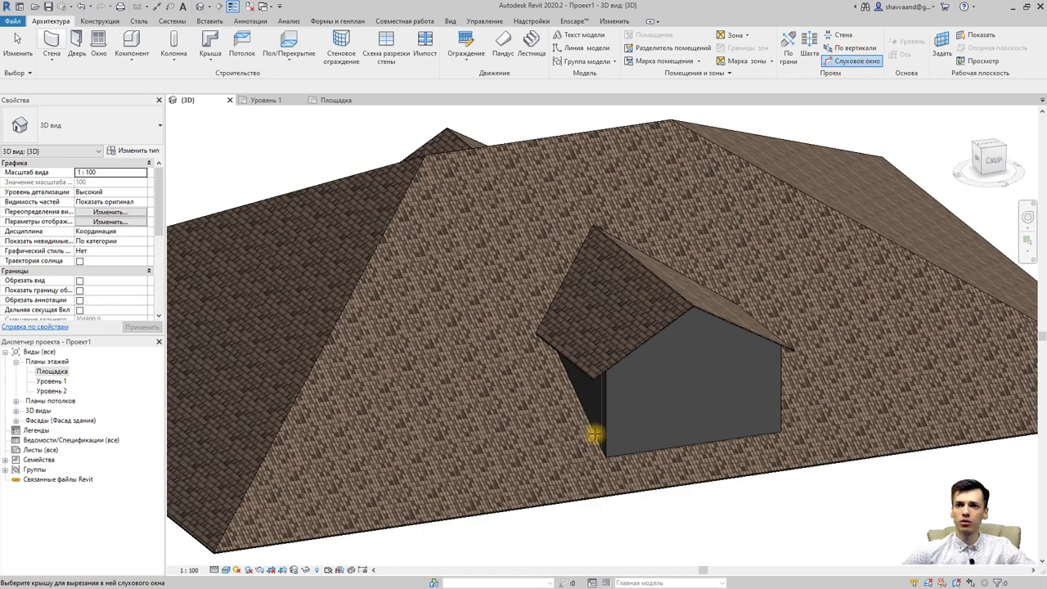
Pick the main roof, then the dormer's walls and roof as opening boundaries
click(548, 140)
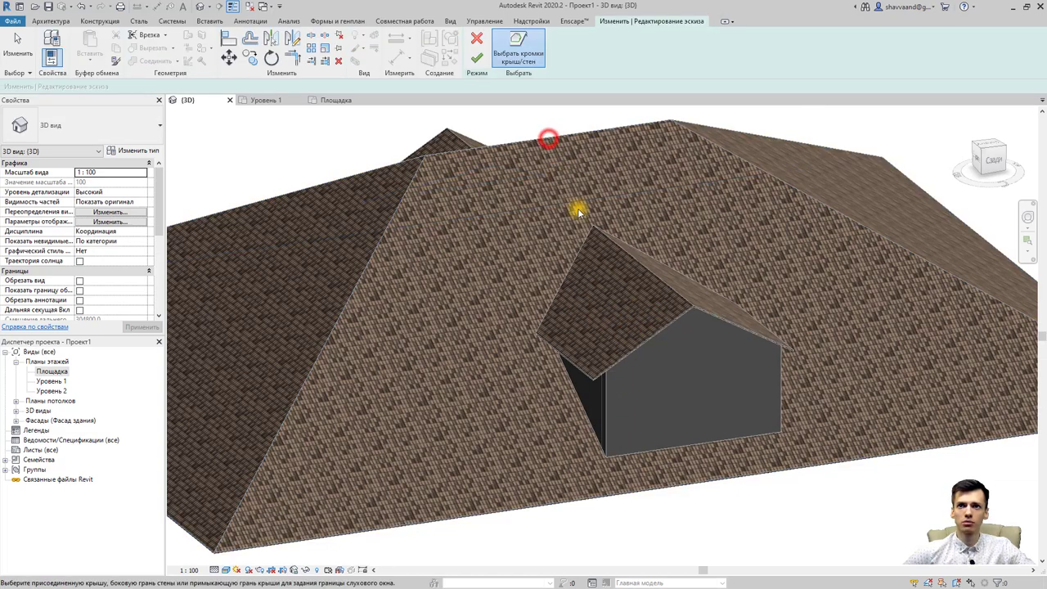
click(585, 421)
click(671, 446)
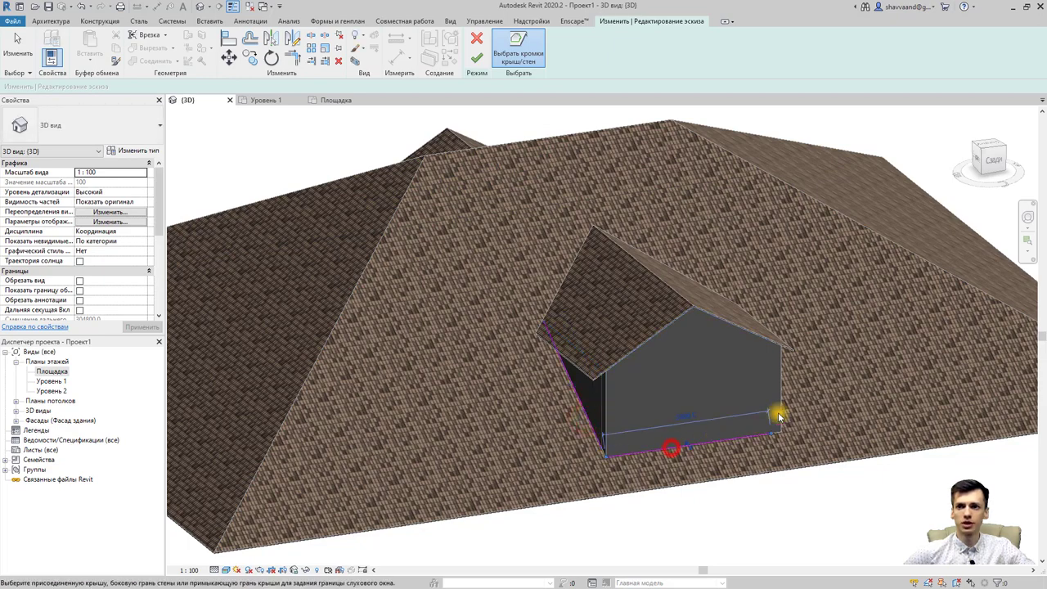
shift+middle_drag(832, 405, 794, 435)
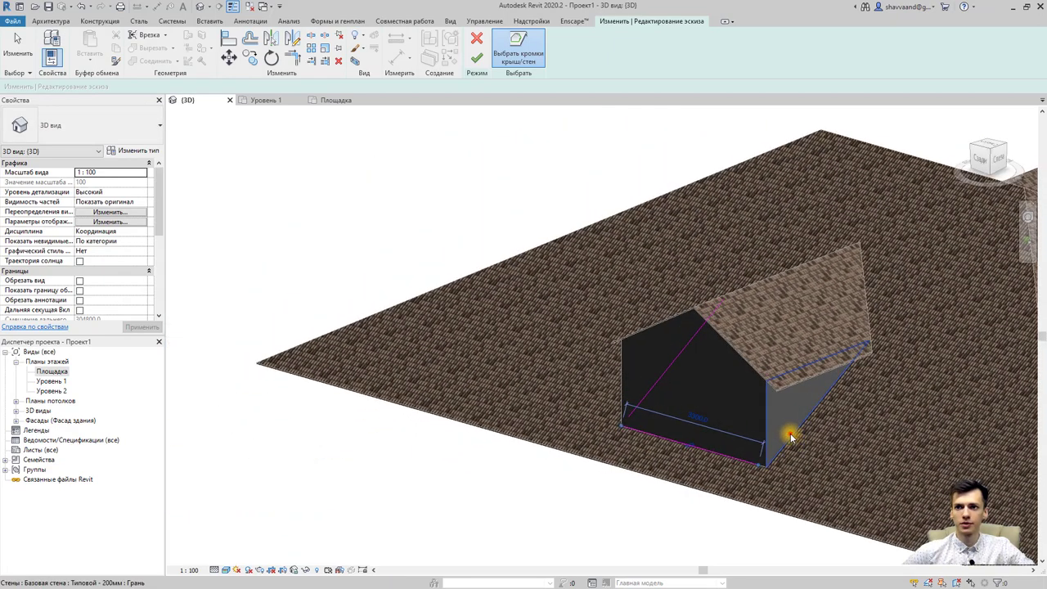
click(791, 433)
click(819, 378)
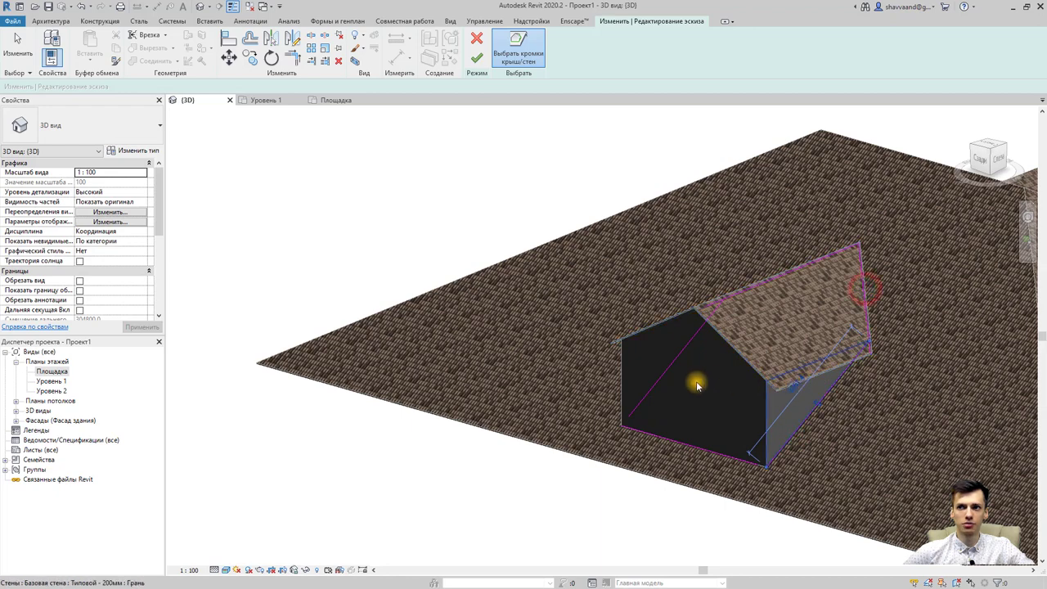
Set the 3D view to Wireframe to reveal the opening sketch lines
mouse_move(695, 379)
shift+middle_down()
mouse_move(589, 430)
mouse_move(257, 515)
shift+middle_up()
click(228, 571)
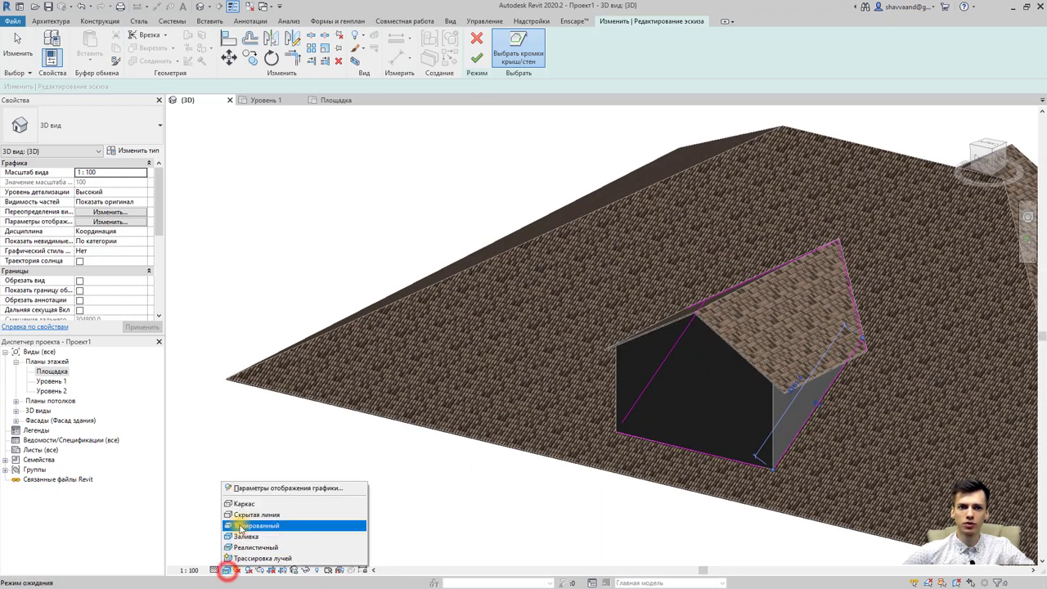
click(244, 519)
mouse_move(421, 456)
shift+middle_down()
mouse_move(544, 496)
mouse_move(594, 498)
mouse_move(536, 439)
shift+middle_up()
scroll(600, 484, up, 3)
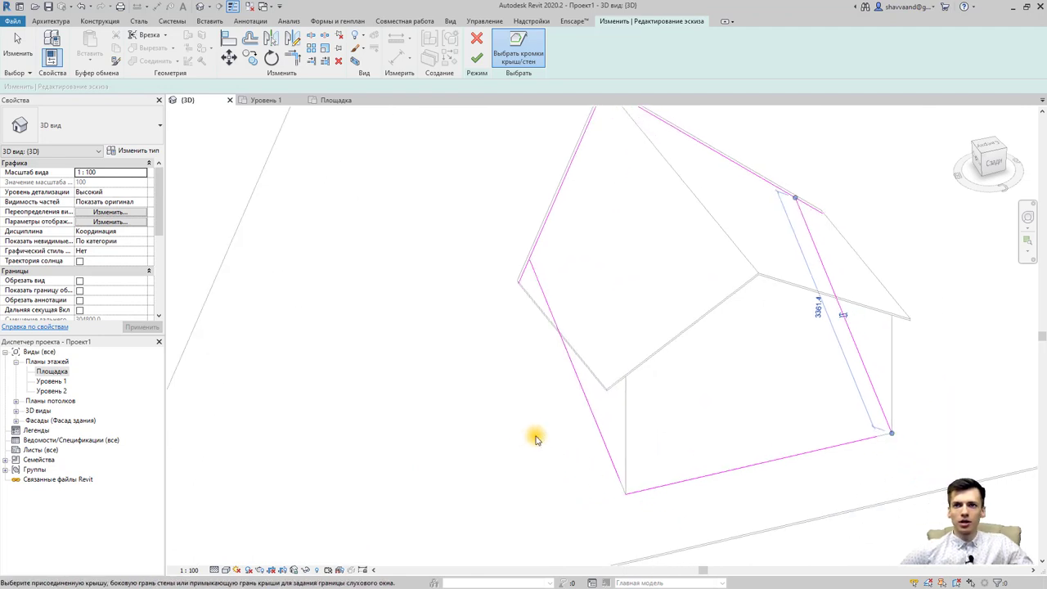
Move the left, bottom and right opening boundary lines inward
click(586, 429)
key(Escape)
click(591, 421)
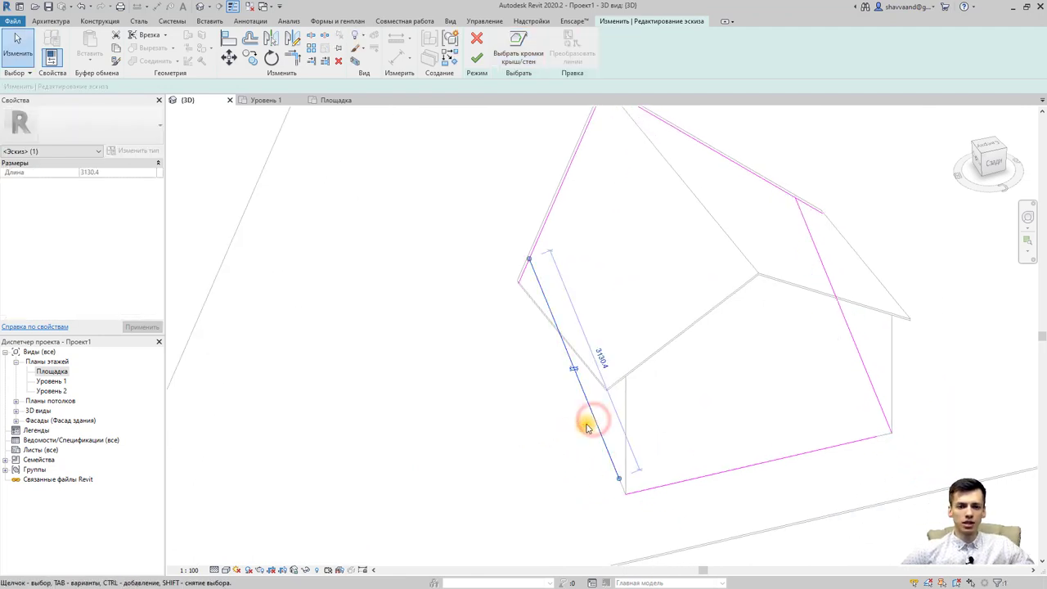
scroll(583, 430, up, 2)
middle_drag(586, 437, 519, 466)
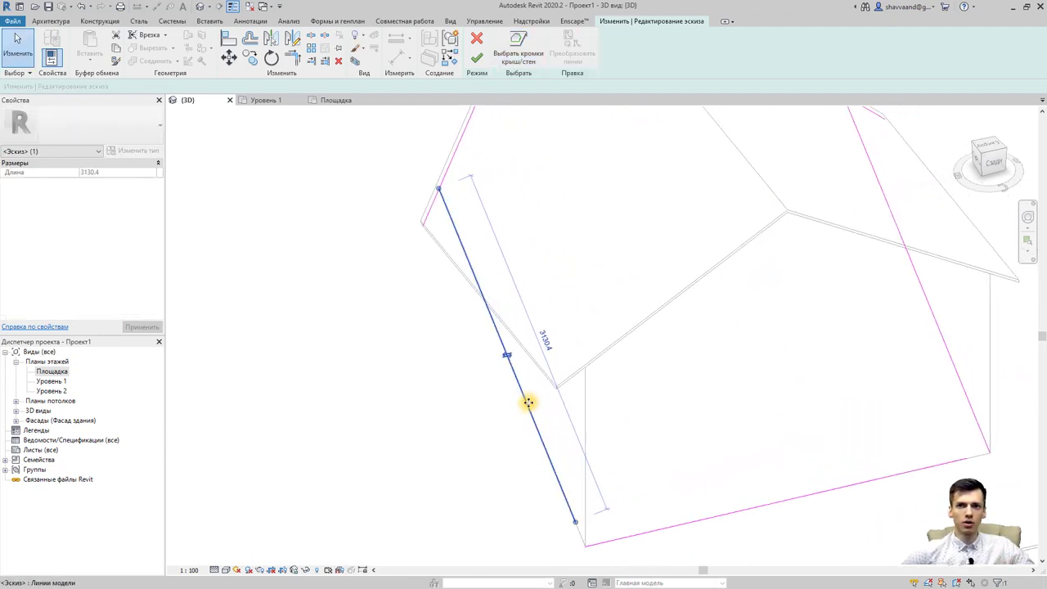
drag(507, 357, 508, 358)
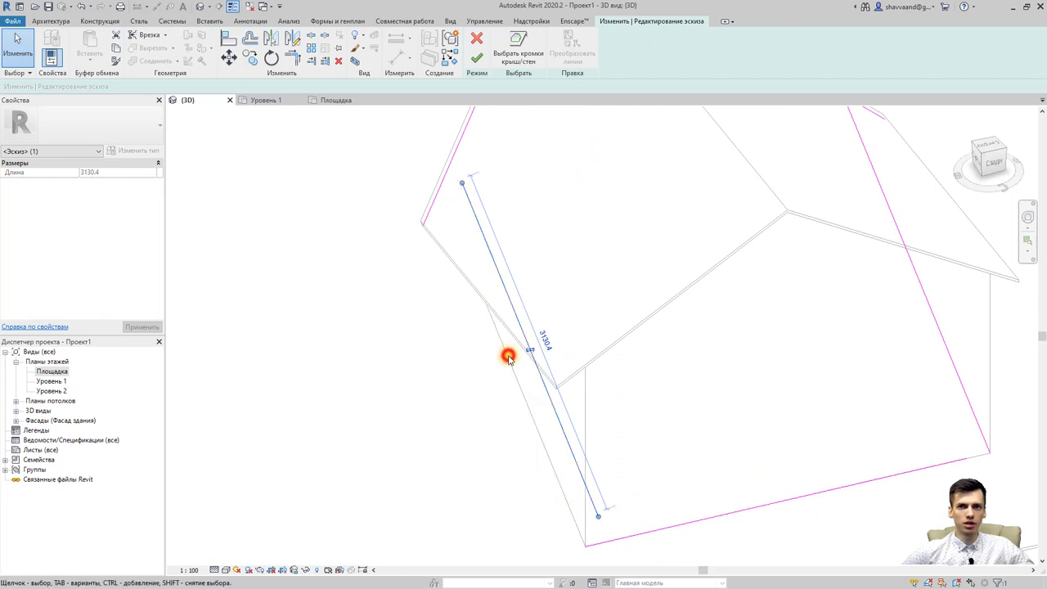
click(722, 512)
drag(779, 508, 778, 484)
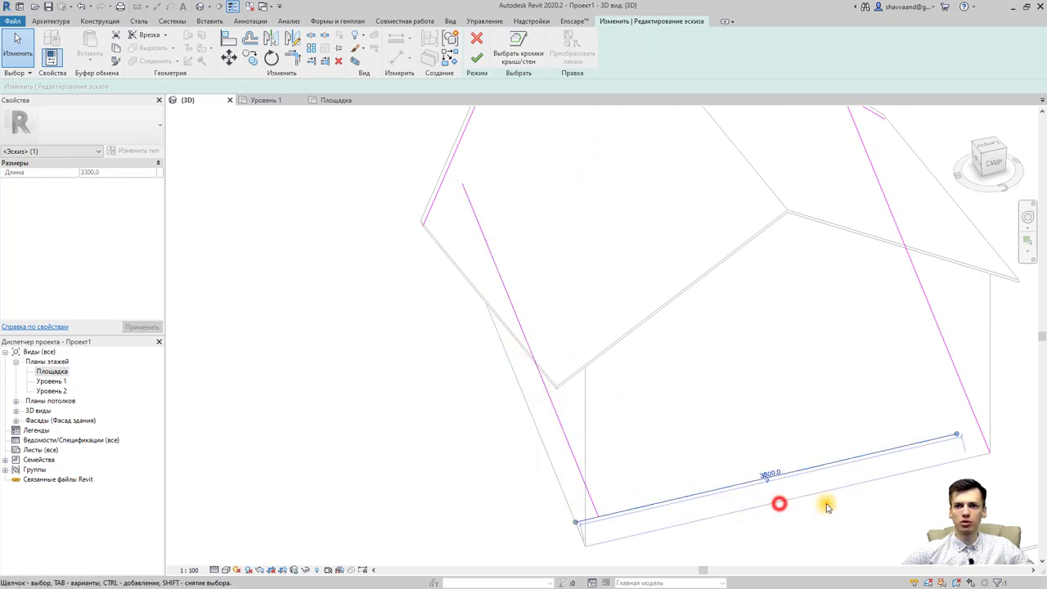
shift+middle_drag(822, 498, 701, 406)
click(705, 401)
drag(700, 395, 666, 295)
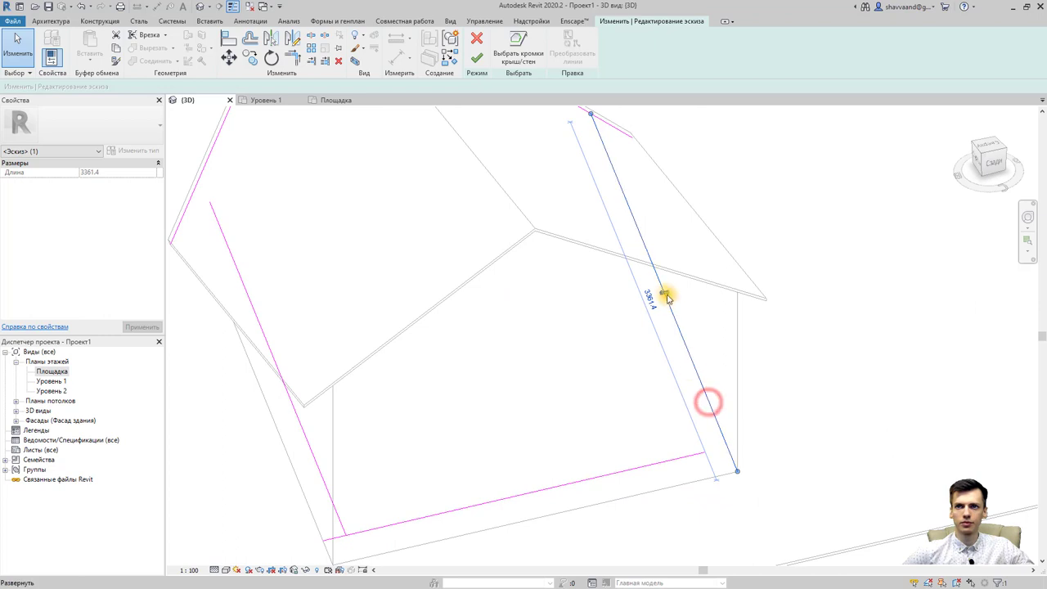
shift+middle_drag(581, 396, 566, 388)
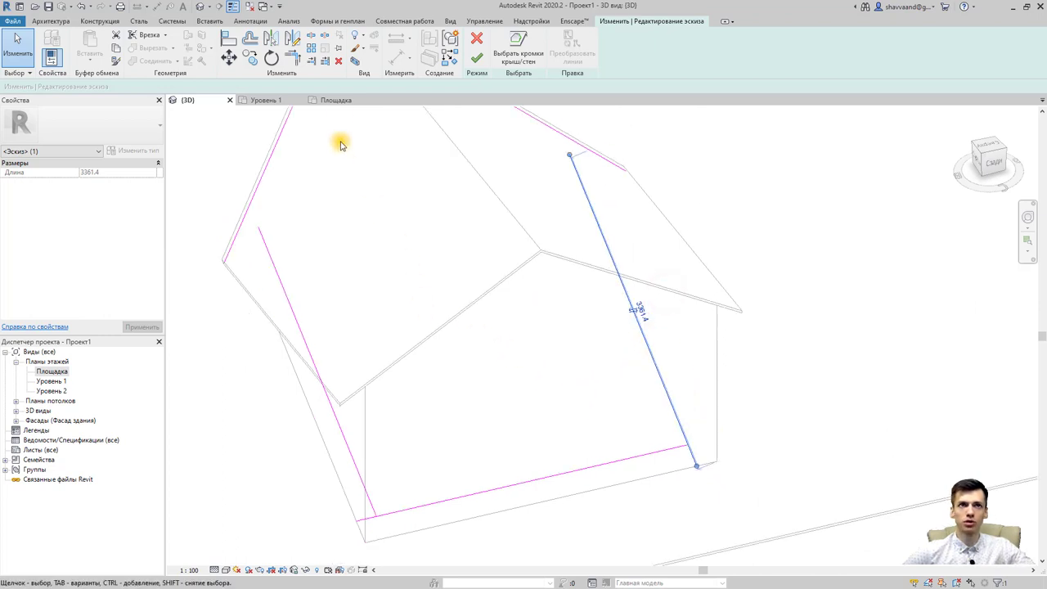
Trim/Extend the boundary lines to corners into a closed outline and finish the opening
click(295, 59)
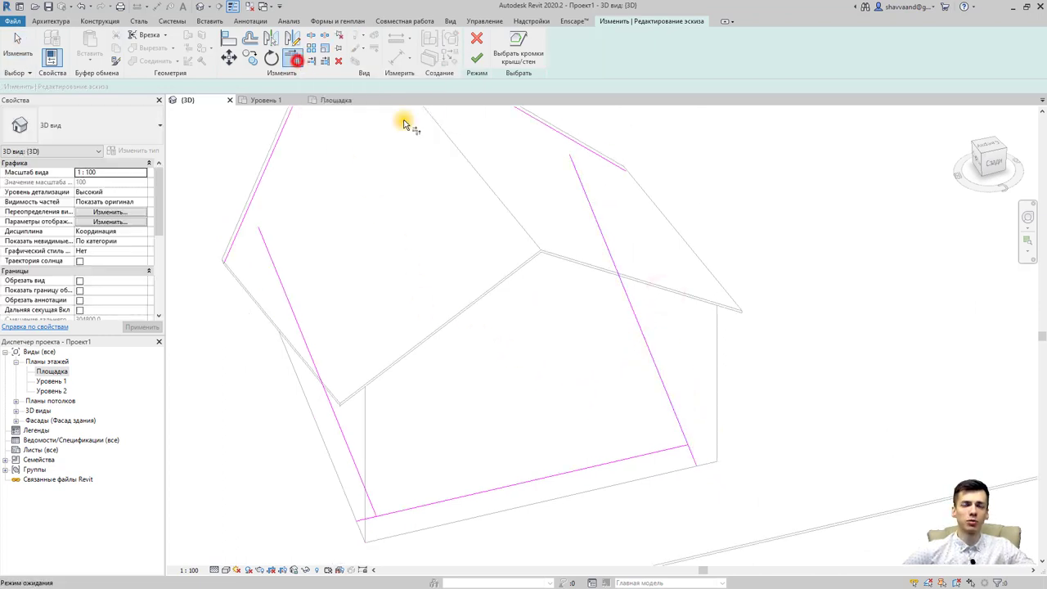
click(655, 364)
click(635, 462)
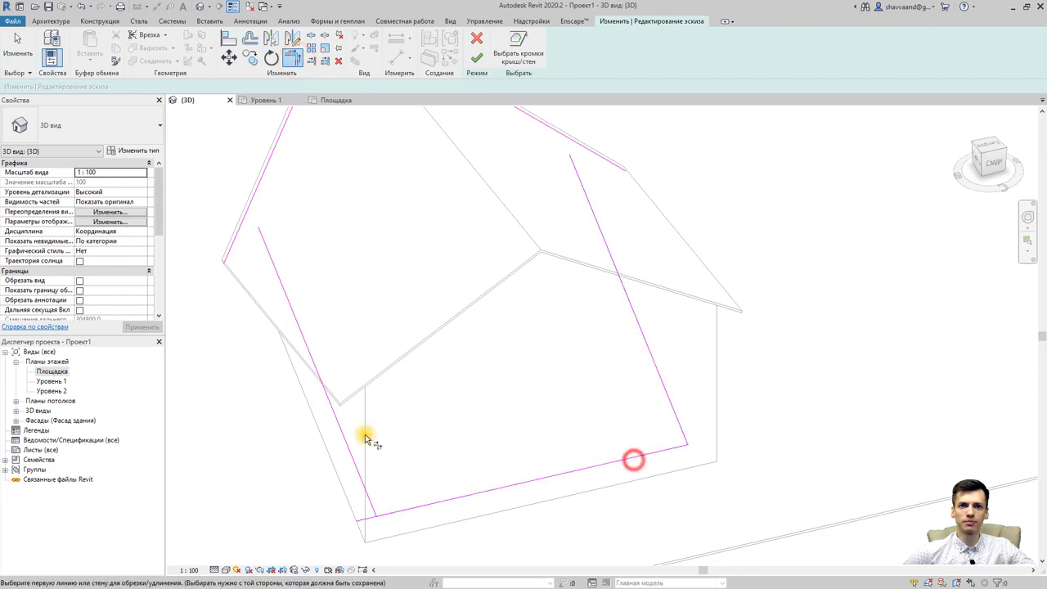
click(348, 440)
click(410, 508)
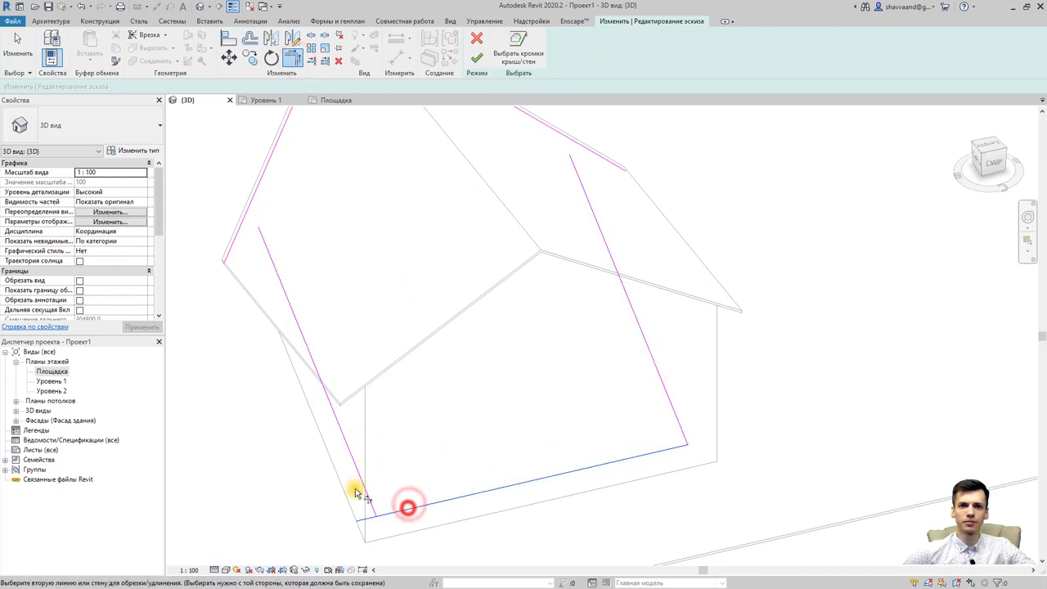
mouse_move(364, 488)
middle_down()
mouse_move(400, 519)
mouse_move(414, 578)
middle_up()
click(297, 403)
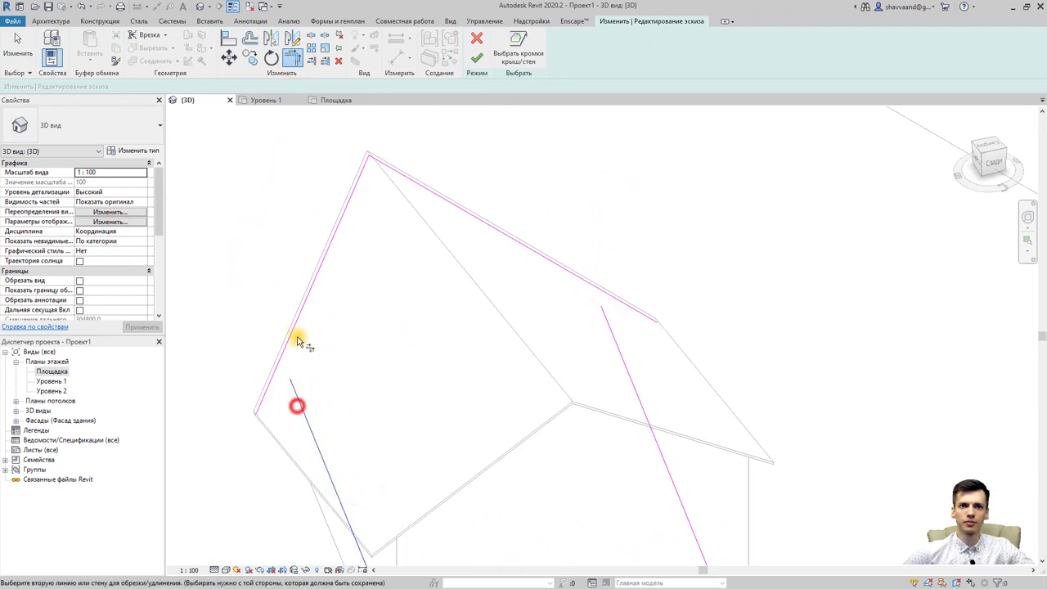
click(295, 325)
click(620, 341)
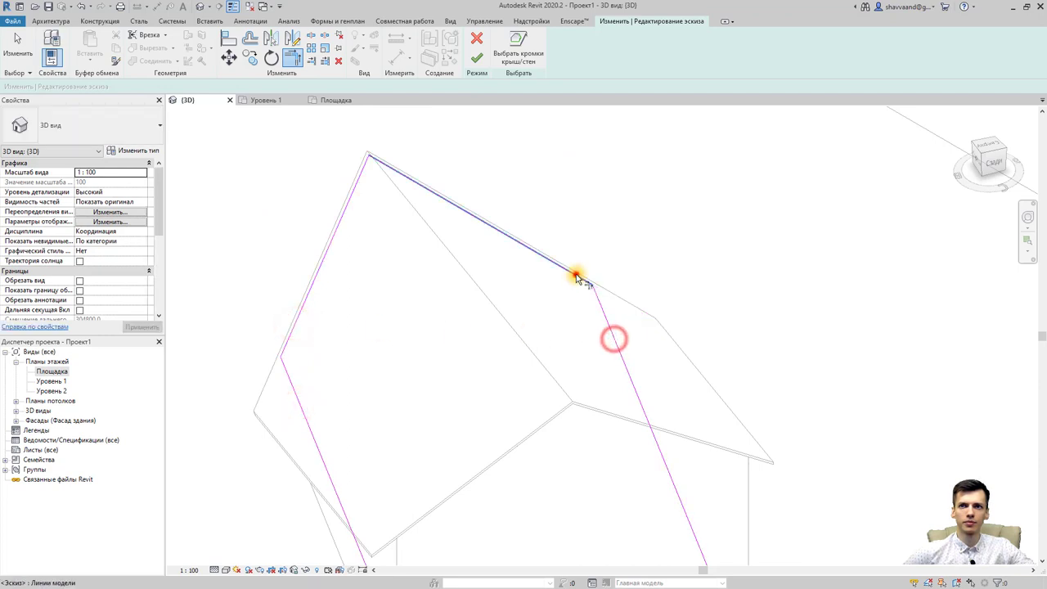
click(576, 274)
click(476, 59)
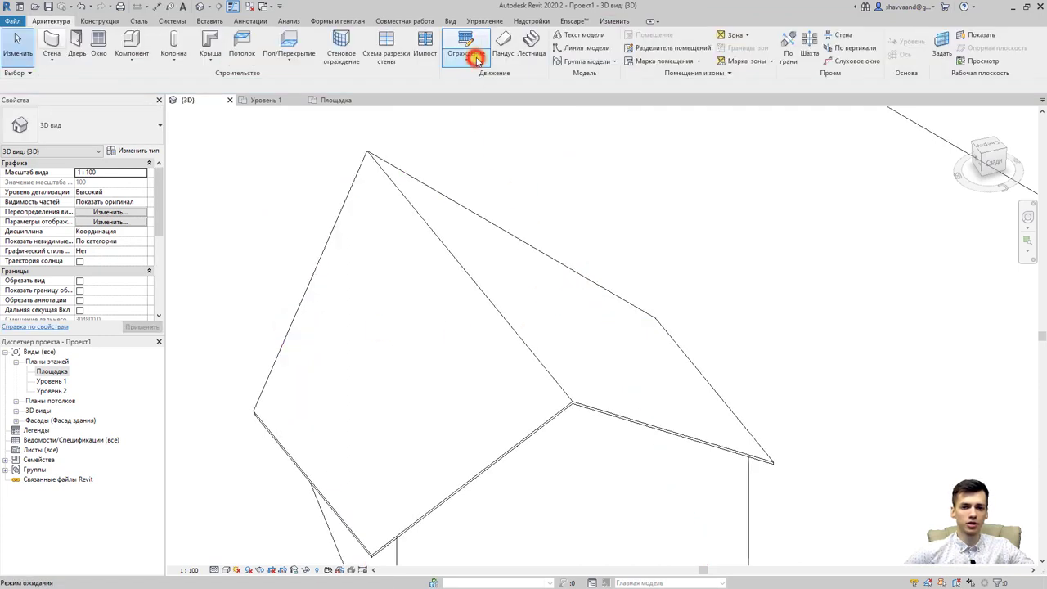
Set the Realistic visual style, zoom in on the cut opening, and select the dormer side wall
click(205, 7)
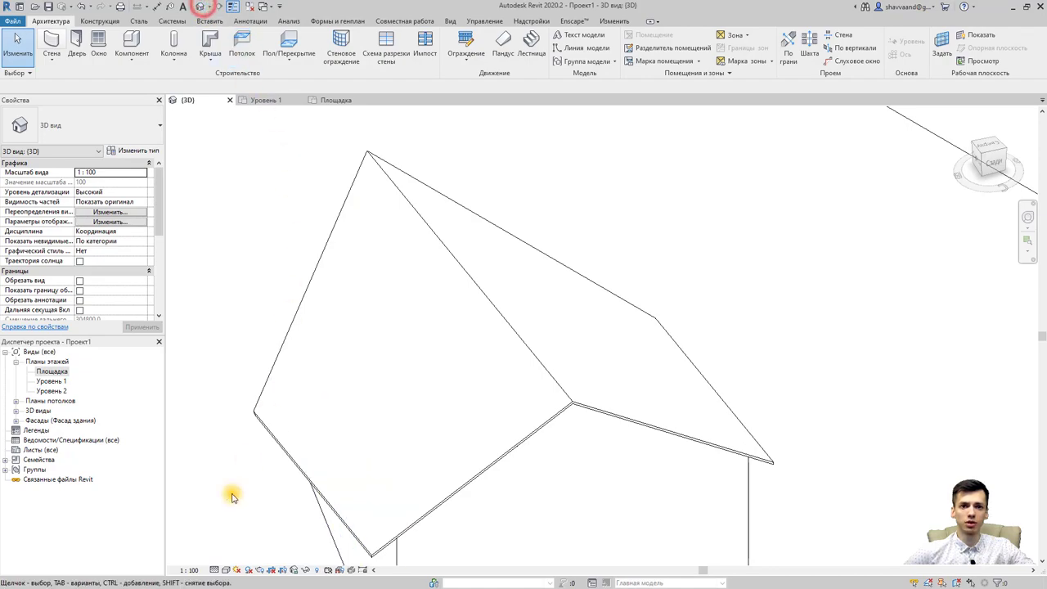
click(222, 570)
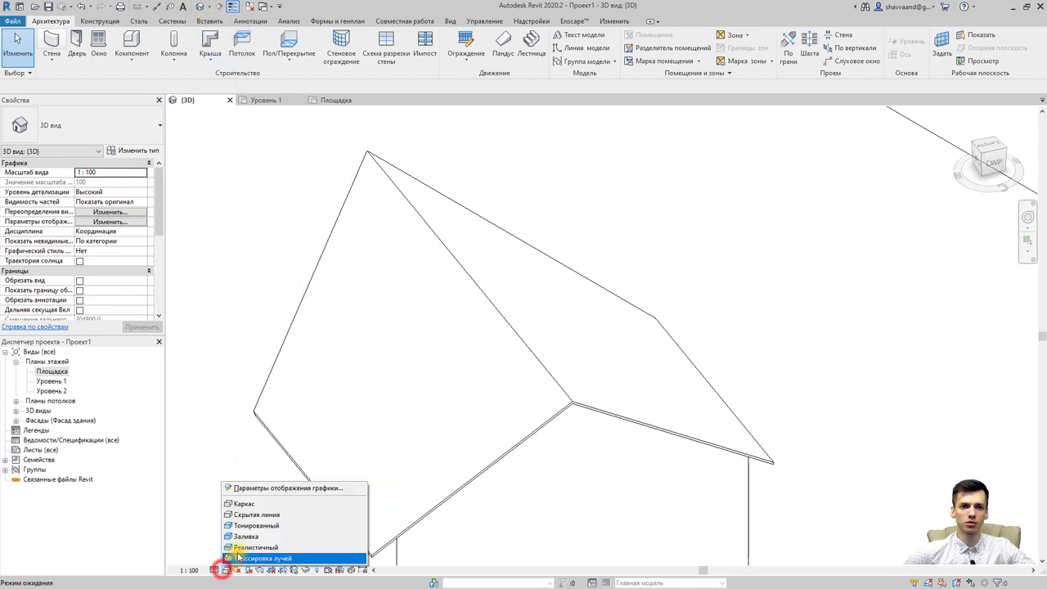
click(245, 557)
mouse_move(374, 433)
shift+middle_down()
mouse_move(432, 439)
mouse_move(428, 488)
mouse_move(479, 439)
mouse_move(567, 300)
mouse_move(676, 243)
mouse_move(763, 239)
mouse_move(696, 316)
mouse_move(680, 355)
mouse_move(654, 362)
shift+middle_up()
scroll(545, 397, up, 3)
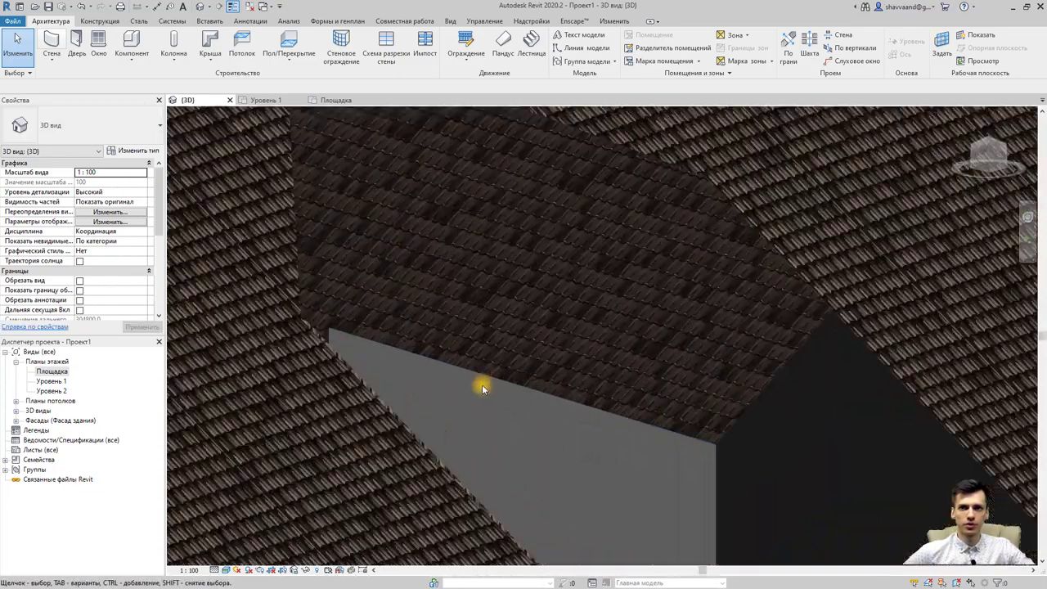
scroll(479, 381, up, 2)
scroll(445, 409, up, 2)
scroll(320, 402, up, 2)
shift+middle_drag(333, 384, 318, 327)
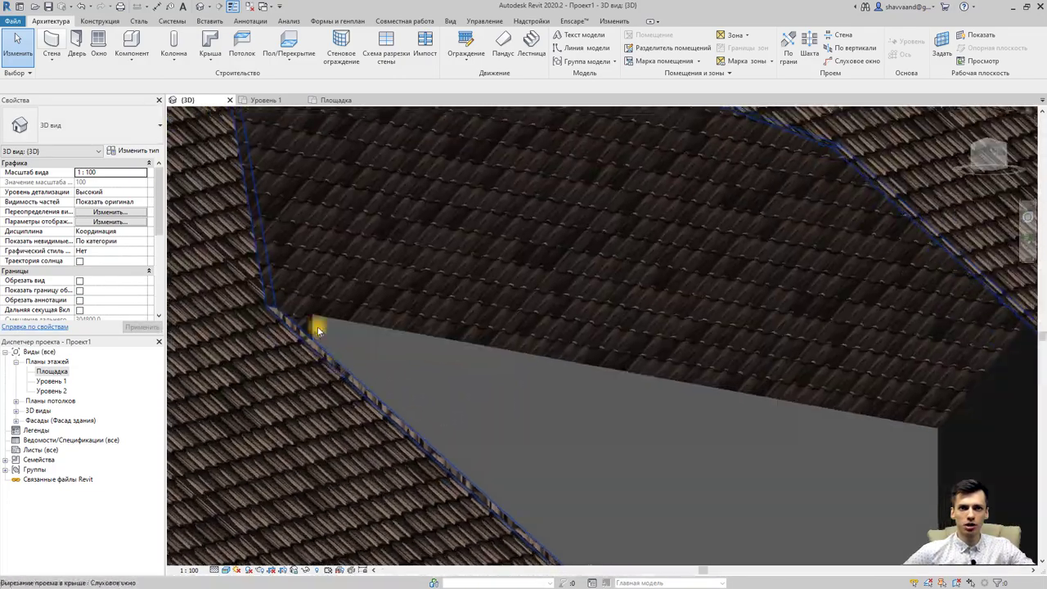
click(313, 321)
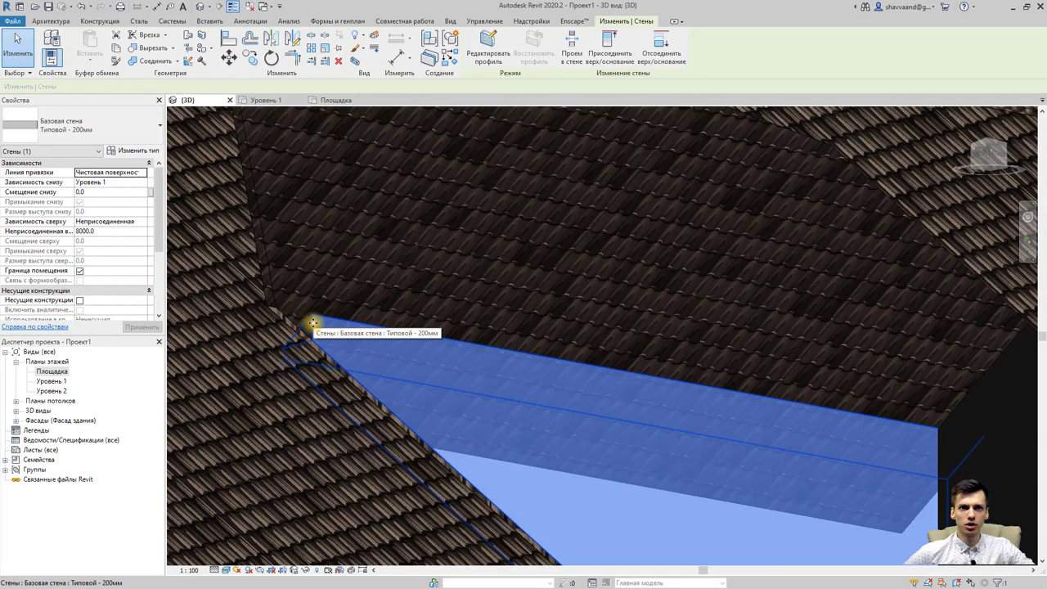
mouse_move(265, 326)
shift+middle_down()
mouse_move(360, 329)
mouse_move(594, 468)
mouse_move(458, 437)
mouse_move(519, 435)
mouse_move(488, 382)
shift+middle_up()
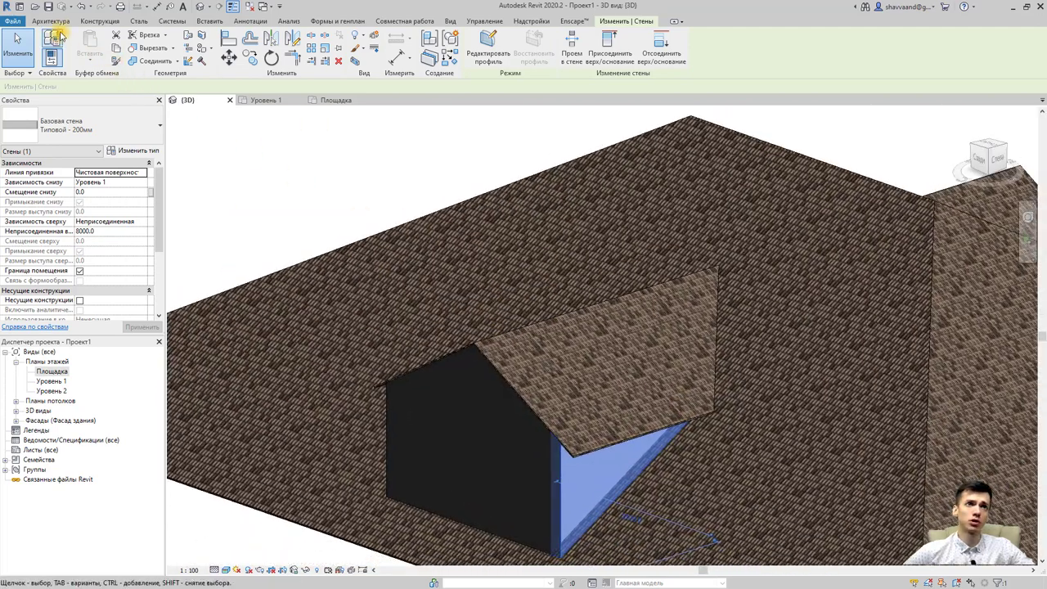
Place a fixed 0406 x 0610 mm window in the dormer's front wall, then view the whole roof
click(51, 20)
click(98, 49)
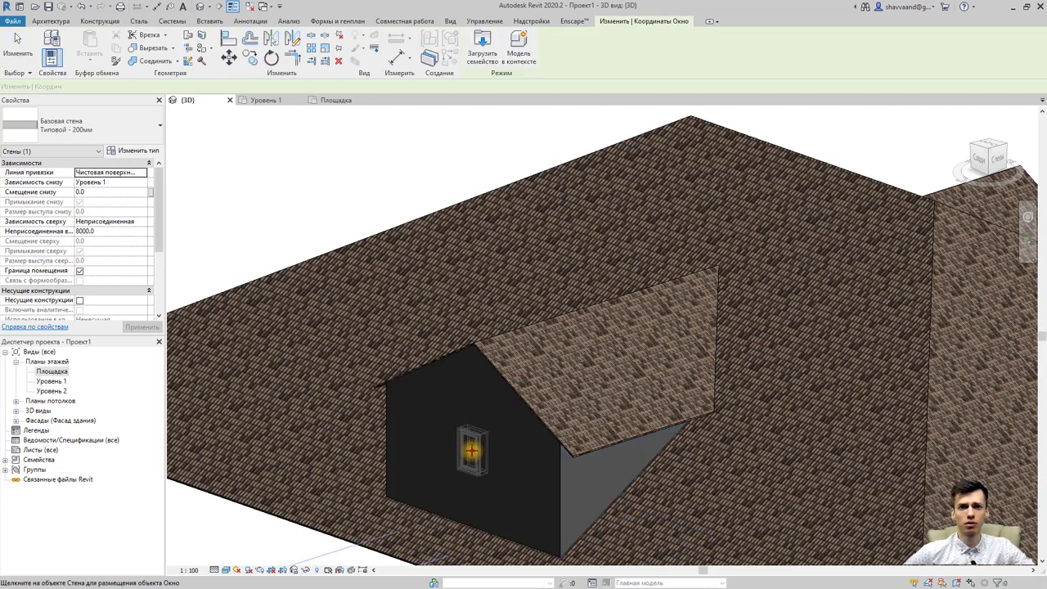
click(375, 490)
key(Escape)
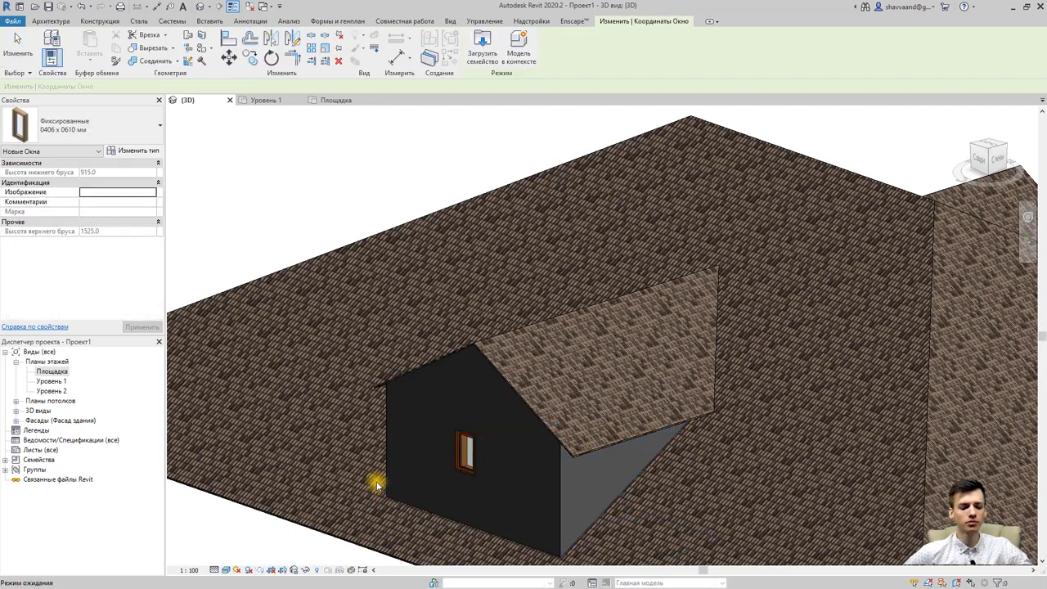
key(Escape)
mouse_move(351, 475)
shift+middle_down()
mouse_move(414, 477)
mouse_move(475, 451)
shift+middle_up()
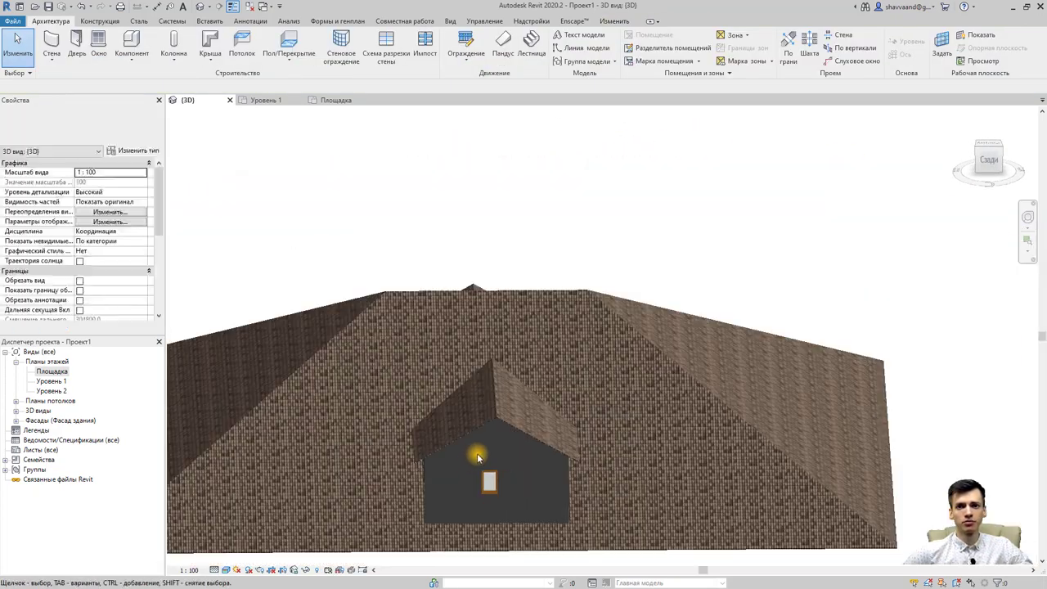
scroll(474, 450, down, 3)
mouse_move(666, 393)
shift+middle_down()
mouse_move(712, 411)
mouse_move(494, 467)
mouse_move(778, 418)
mouse_move(430, 343)
mouse_move(276, 402)
mouse_move(263, 438)
shift+middle_up()
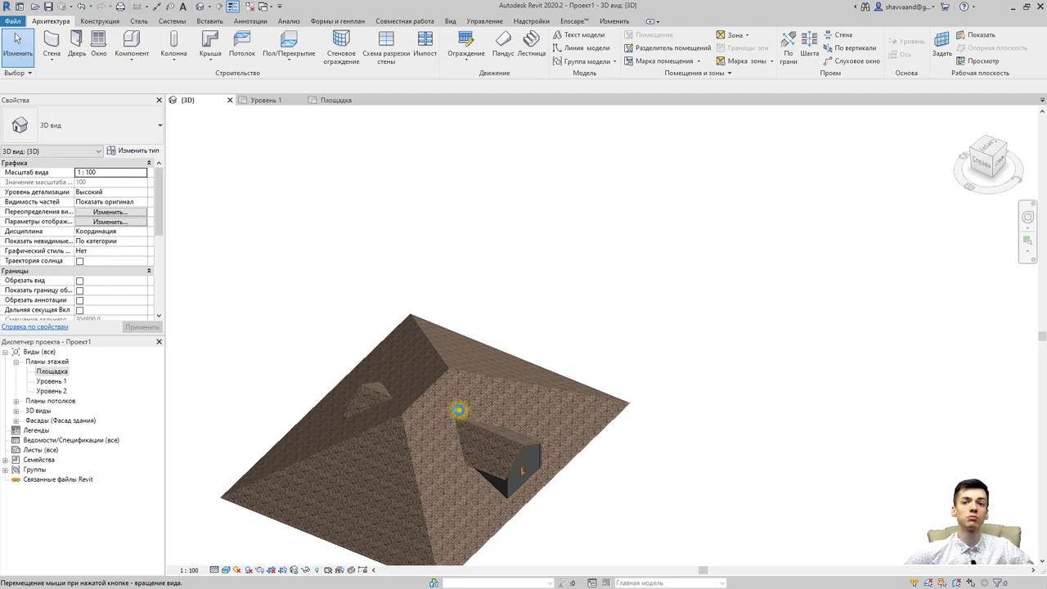
mouse_move(556, 426)
shift+middle_down()
mouse_move(548, 421)
mouse_move(561, 428)
mouse_move(499, 455)
shift+middle_up()
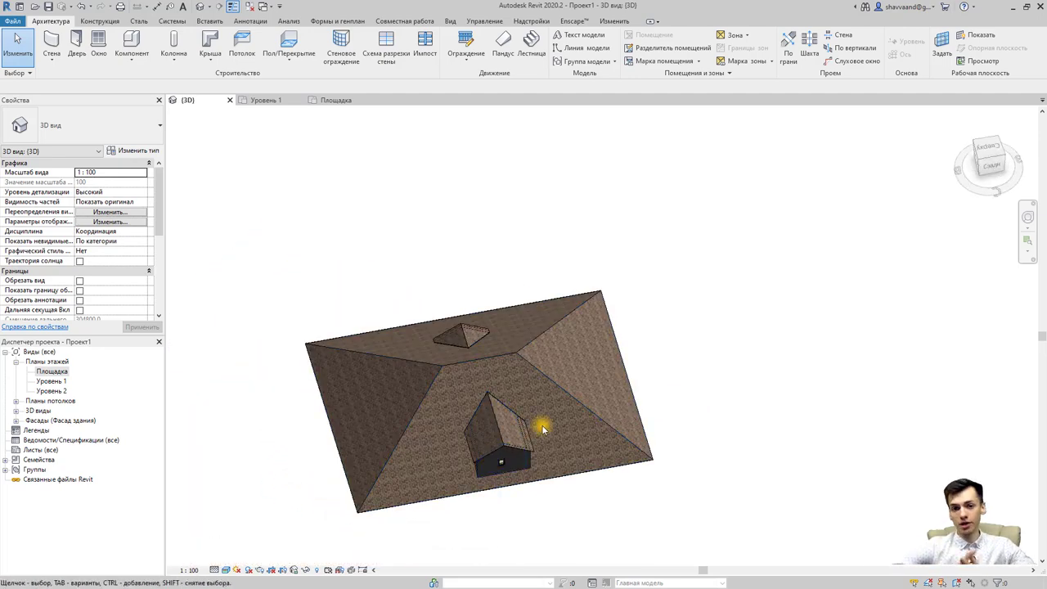